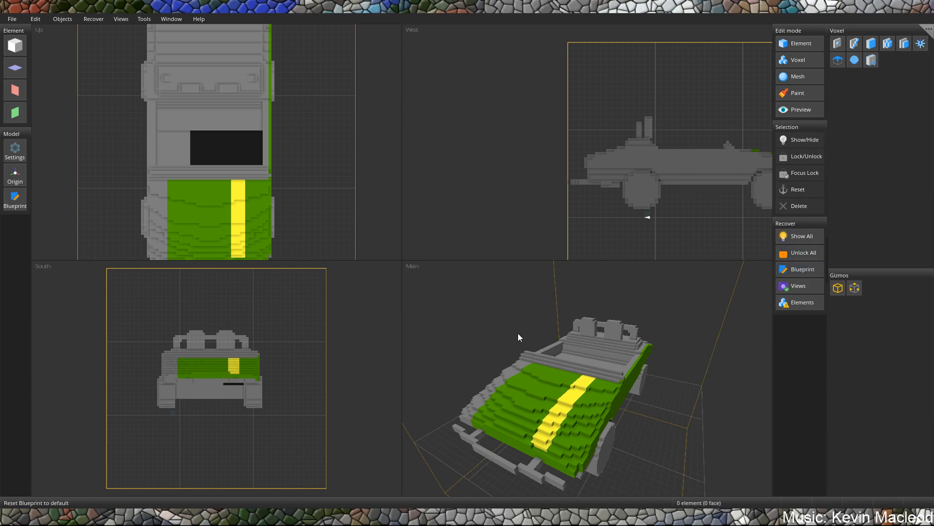
Examine the car model's green hood, yellow stripe, side and cockpit from several angles.
{"action": "scroll", "coordinate": [557, 354], "scroll_direction": "down", "scroll_amount": 5}
{"action": "right_click_drag", "start_coordinate": [597, 365], "coordinate": [556, 354]}
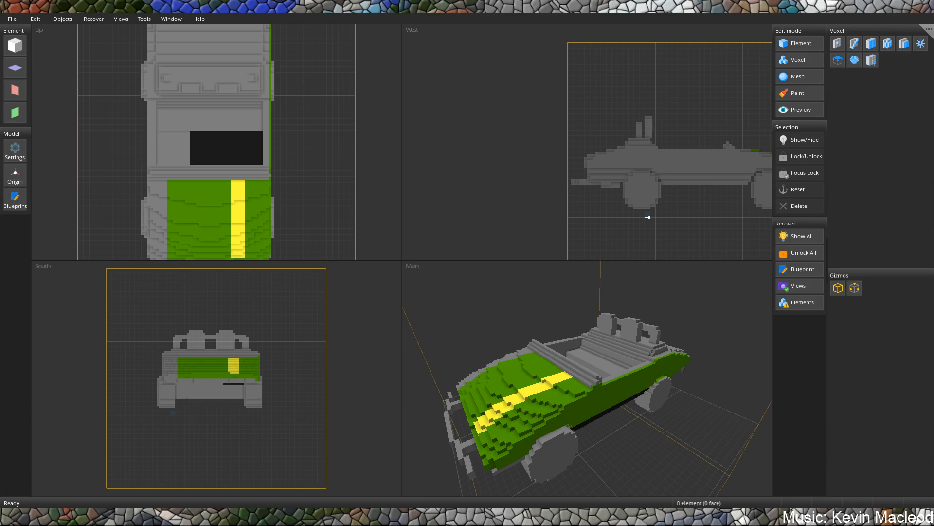
{"action": "right_click_drag", "start_coordinate": [515, 388], "coordinate": [557, 383]}
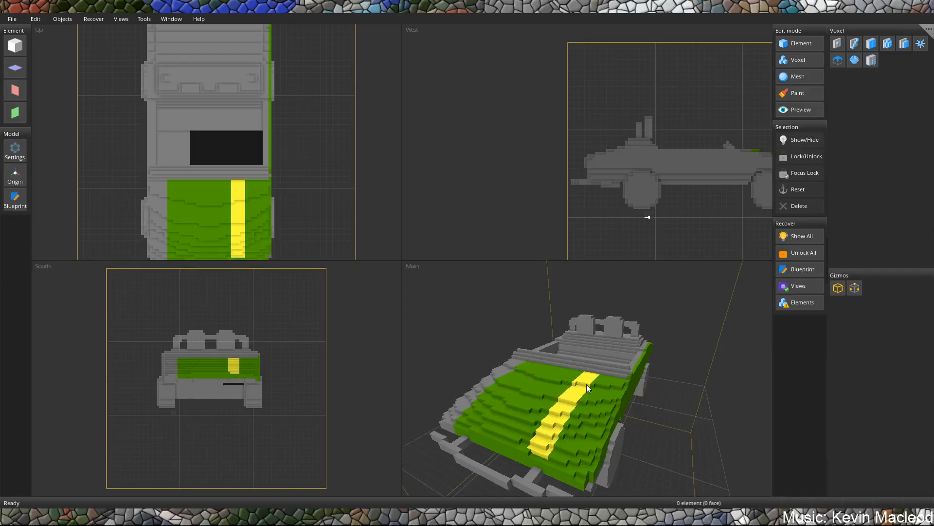
{"action": "scroll", "coordinate": [591, 381], "scroll_direction": "up", "scroll_amount": 2}
{"action": "right_click_drag", "start_coordinate": [614, 378], "coordinate": [592, 393]}
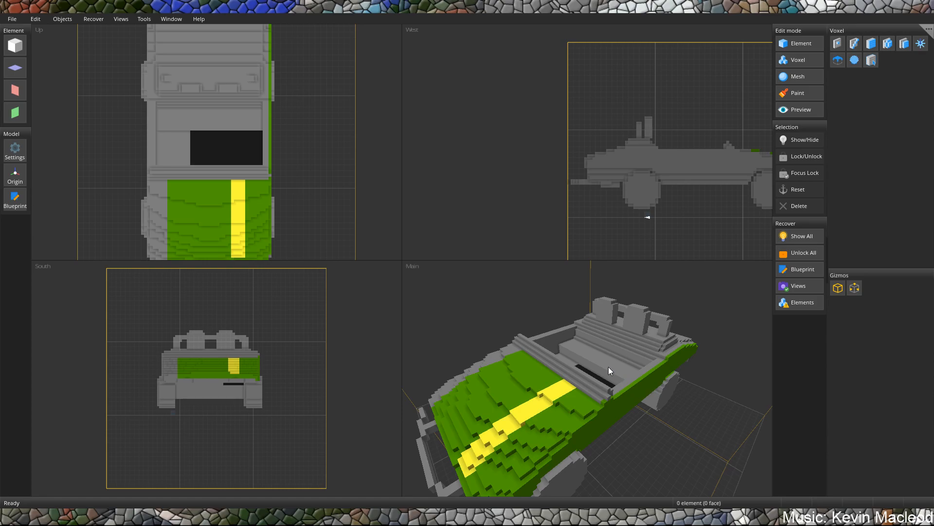
{"action": "mouse_move", "coordinate": [608, 367]}
{"action": "right_mouse_down"}
{"action": "mouse_move", "coordinate": [618, 377]}
{"action": "mouse_move", "coordinate": [680, 360]}
{"action": "right_mouse_up"}
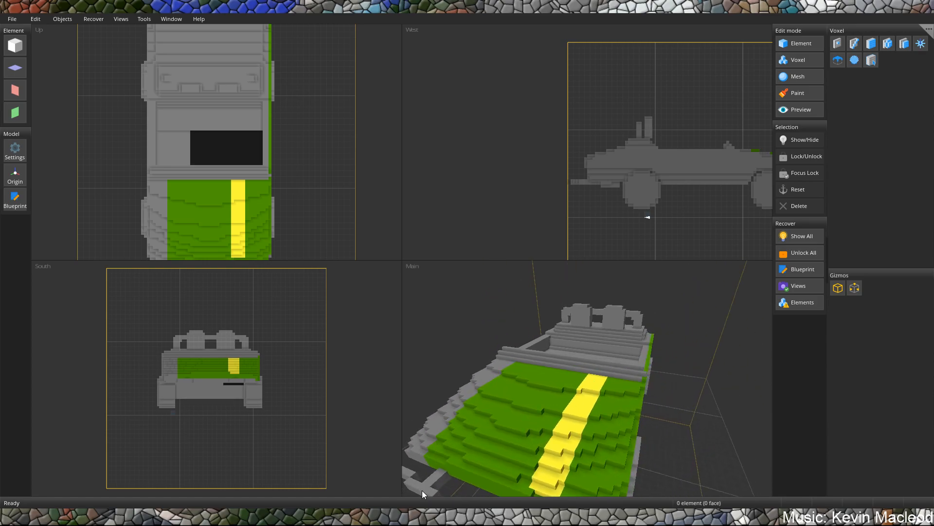
{"action": "mouse_move", "coordinate": [457, 445]}
{"action": "right_mouse_down"}
{"action": "mouse_move", "coordinate": [554, 340]}
{"action": "mouse_move", "coordinate": [530, 316]}
{"action": "mouse_move", "coordinate": [607, 332]}
{"action": "mouse_move", "coordinate": [654, 357]}
{"action": "right_mouse_up"}
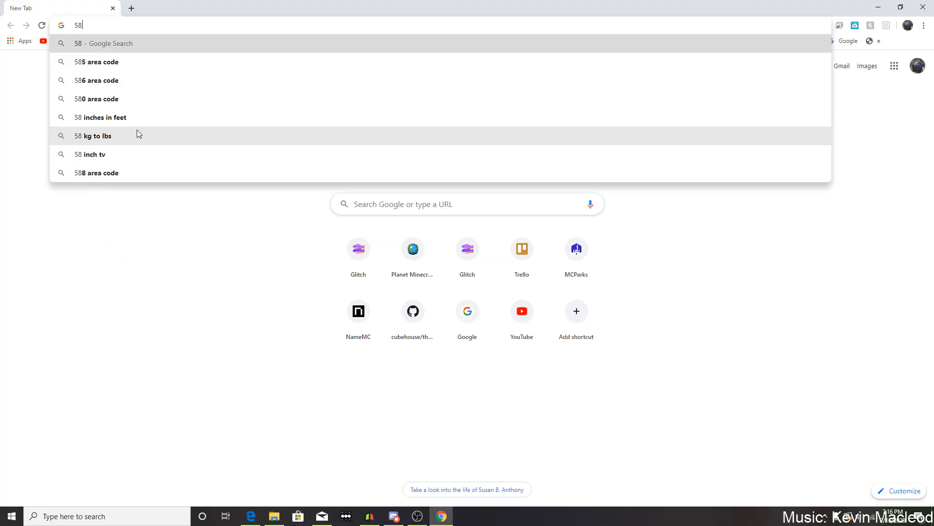
Switch to Chrome, search Google for "tommorland speedway" and show the image results.
{"action": "key", "text": "BackSpace"}
{"action": "key", "text": "BackSpace"}
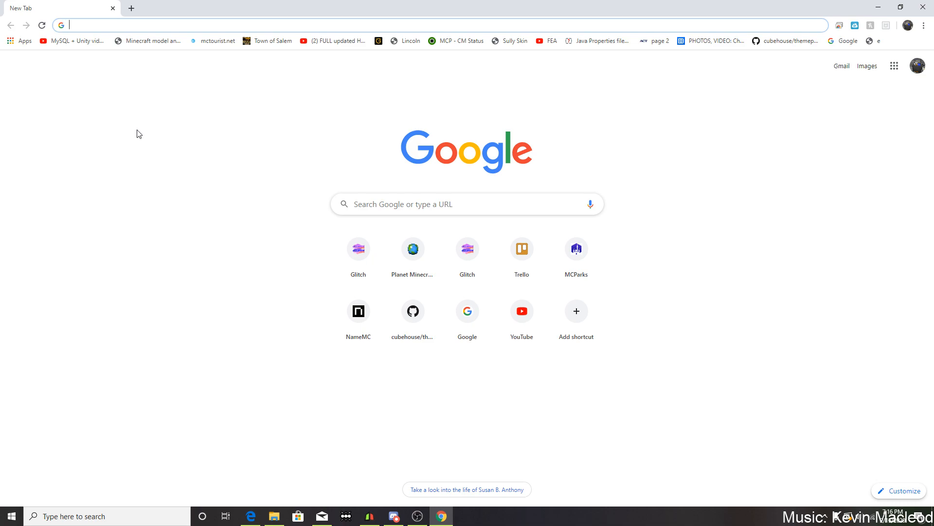
{"action": "type", "text": "tommorland s"}
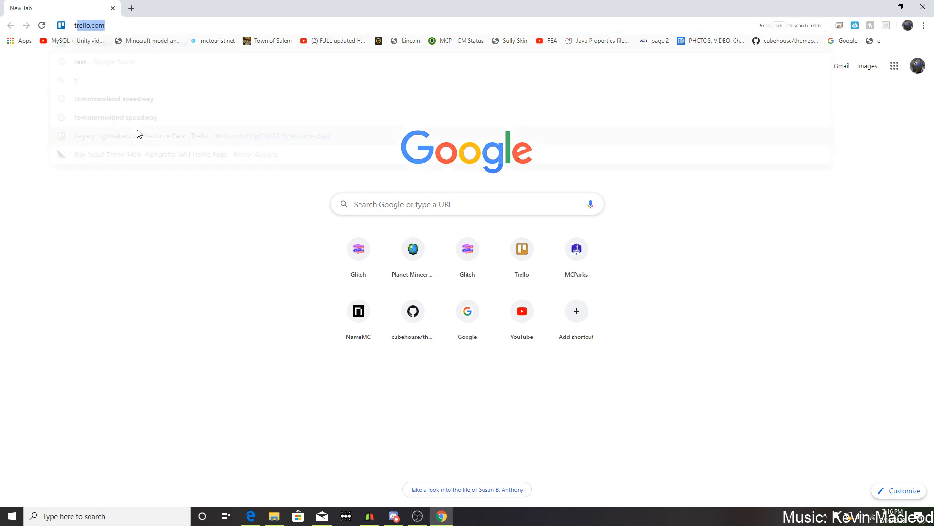
{"action": "type", "text": "peedway"}
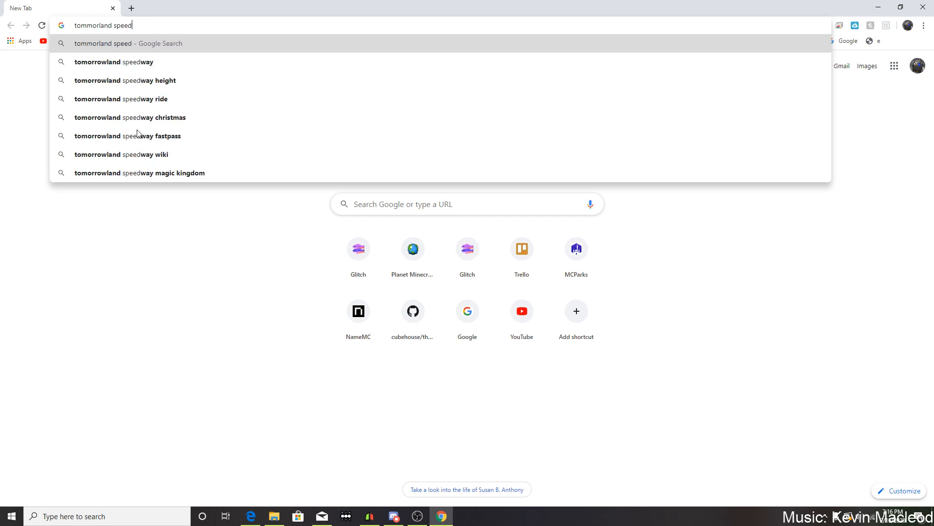
{"action": "key", "text": "Return"}
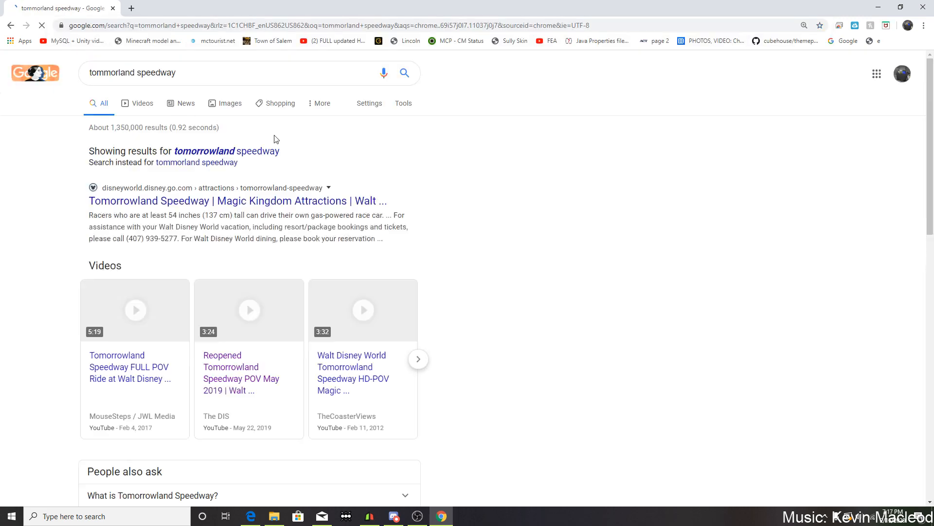
{"action": "left_click", "coordinate": [144, 102]}
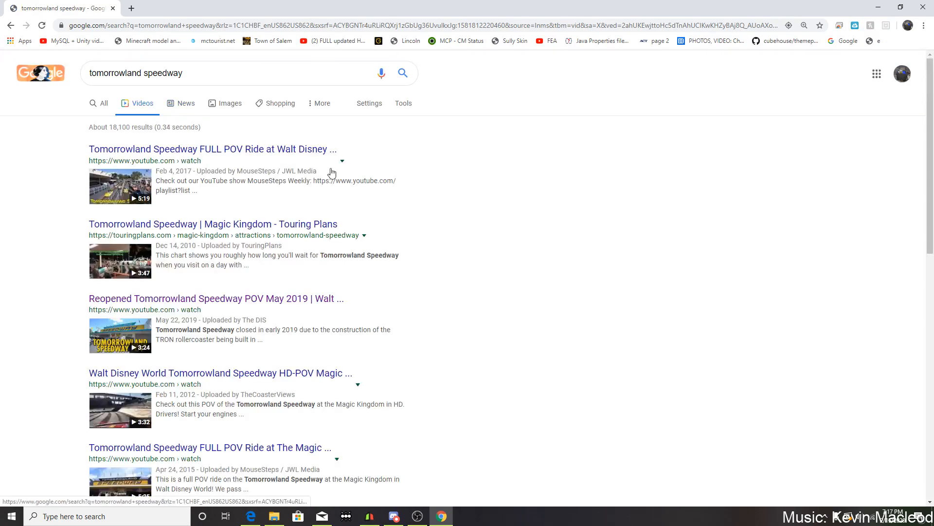
{"action": "left_click", "coordinate": [218, 104]}
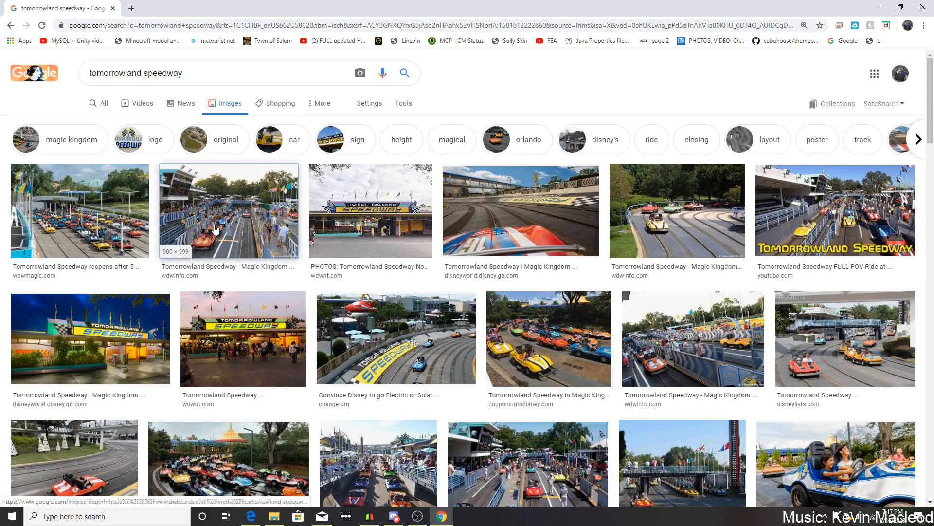
Preview the WDW Info photo of the speedway cars and look at its source page in a separate tab.
{"action": "left_click", "coordinate": [216, 230]}
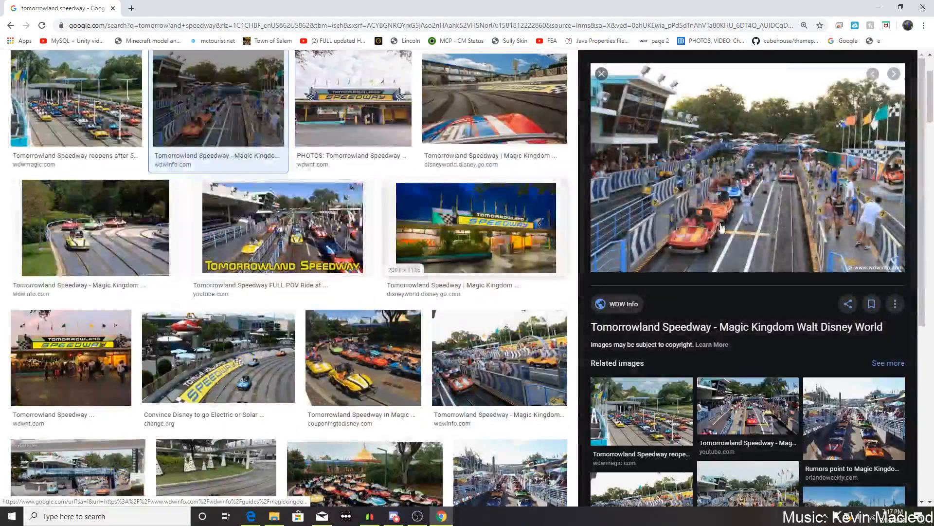
{"action": "right_click", "coordinate": [722, 204]}
{"action": "left_click", "coordinate": [764, 209]}
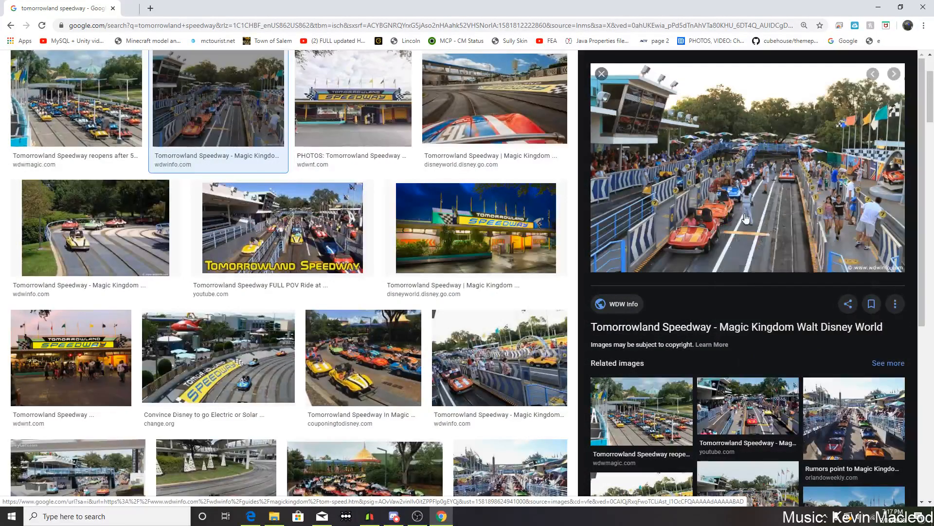
{"action": "left_click", "coordinate": [178, 9]}
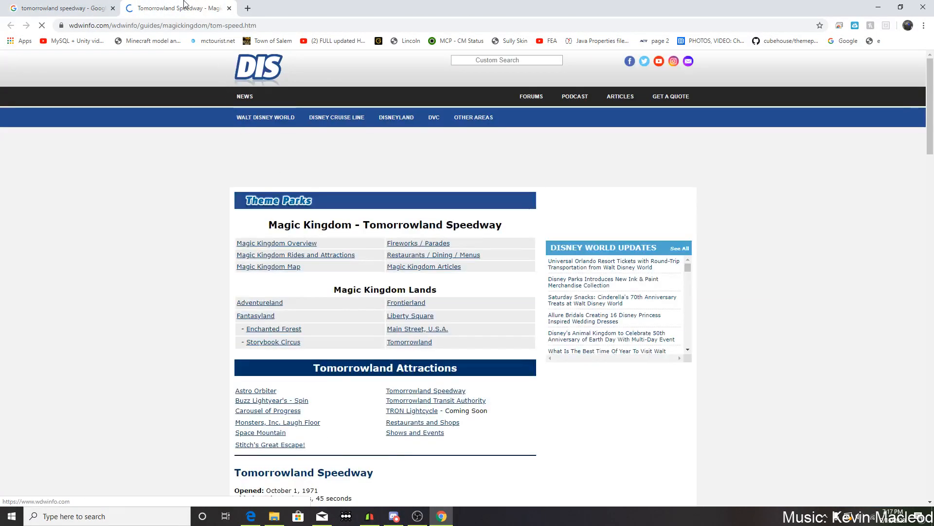
{"action": "left_click", "coordinate": [59, 8]}
Open the speedway photo from its image address in a new tab and enlarge it.
{"action": "right_click", "coordinate": [641, 179]}
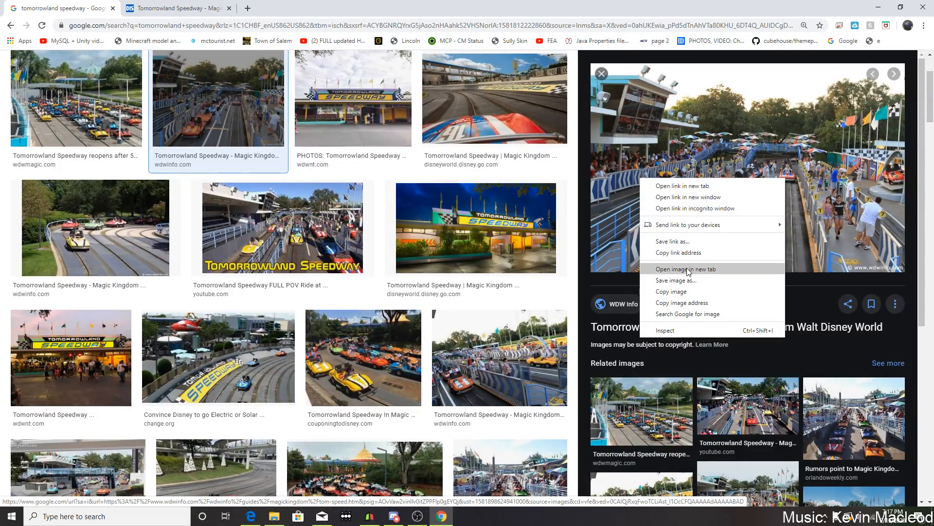
{"action": "left_click", "coordinate": [682, 303]}
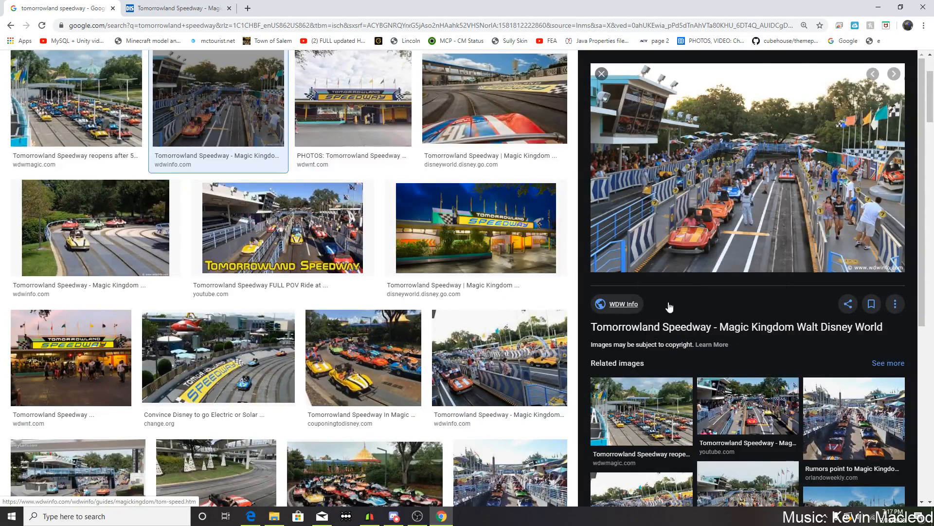
{"action": "left_click", "coordinate": [248, 9]}
{"action": "key", "text": "ctrl+v"}
{"action": "key", "text": "Return"}
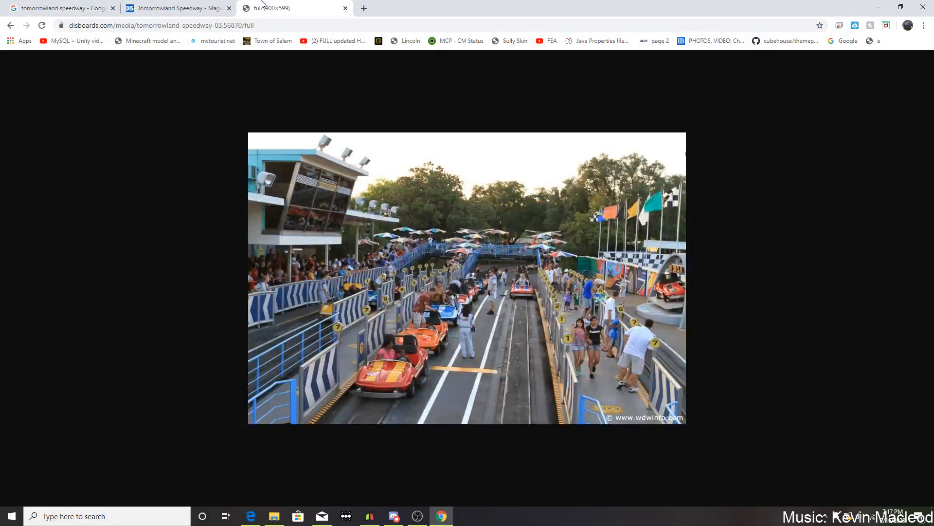
{"action": "scroll", "coordinate": [328, 204], "scroll_direction": "up", "scroll_amount": 4, "text": "ctrl"}
{"action": "scroll", "coordinate": [337, 213], "scroll_direction": "down", "scroll_amount": 1, "text": "ctrl"}
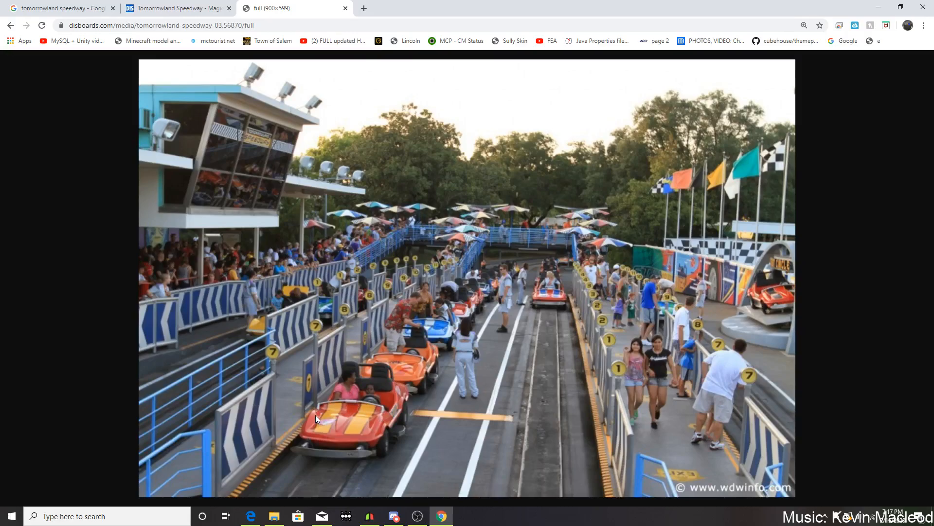
Switch between Cubik Studio and the reference photo to compare the car's hood and windshield base.
{"action": "left_click", "coordinate": [394, 515]}
{"action": "left_click", "coordinate": [368, 517]}
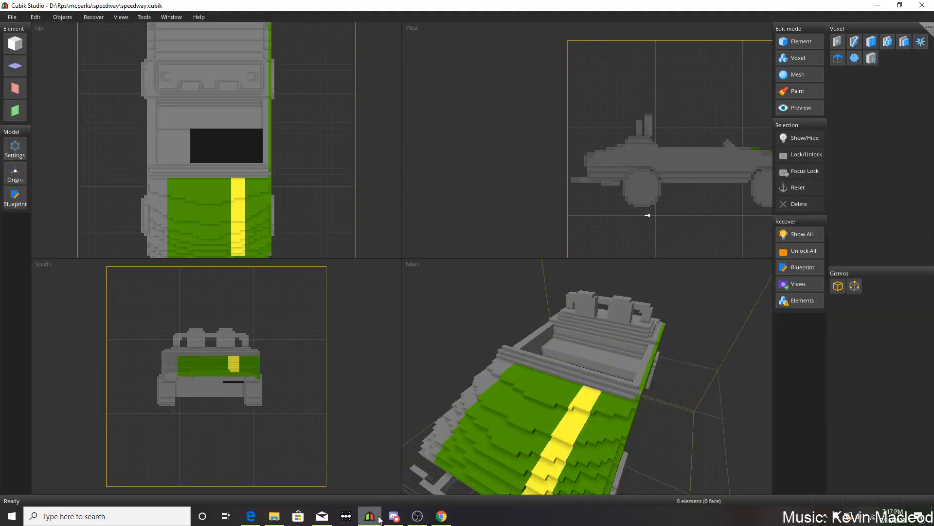
{"action": "middle_click_drag", "start_coordinate": [628, 308], "coordinate": [442, 465]}
{"action": "left_click", "coordinate": [441, 516]}
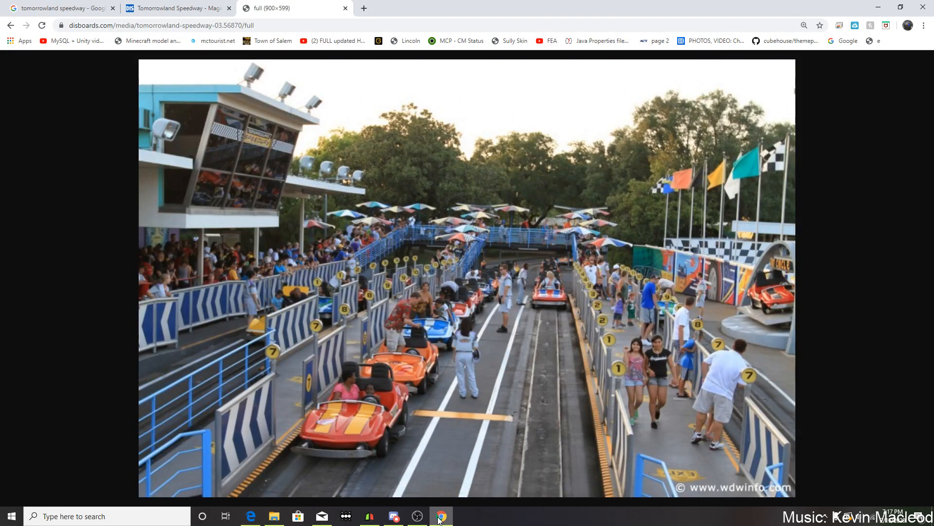
{"action": "left_click", "coordinate": [440, 517]}
{"action": "middle_click_drag", "start_coordinate": [552, 379], "coordinate": [608, 340]}
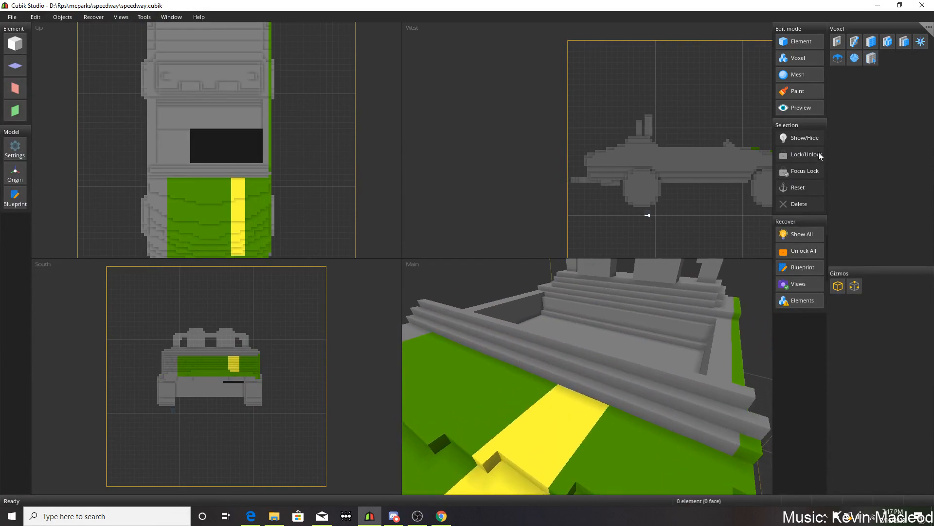
In Voxel mode, extend the hood's yellow stripe (#FFFF3AFF) over the stepped windshield base with the Rectangle tool.
{"action": "left_click", "coordinate": [799, 58]}
{"action": "left_click", "coordinate": [923, 135]}
{"action": "left_click", "coordinate": [510, 436]}
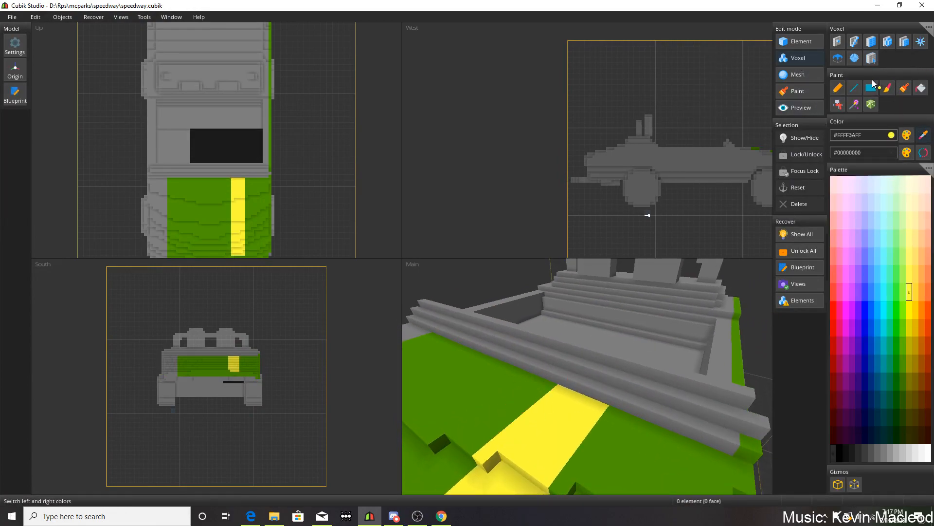
{"action": "left_click", "coordinate": [573, 377]}
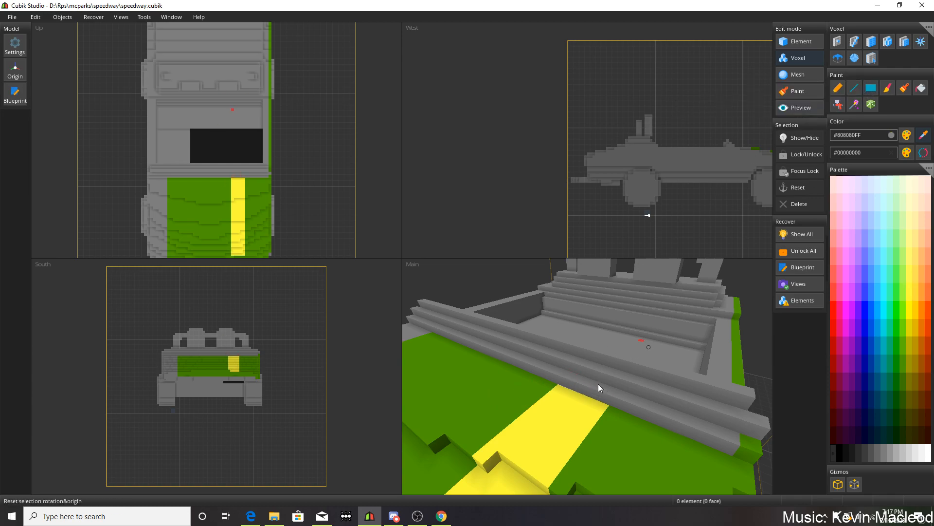
{"action": "left_click", "coordinate": [539, 434]}
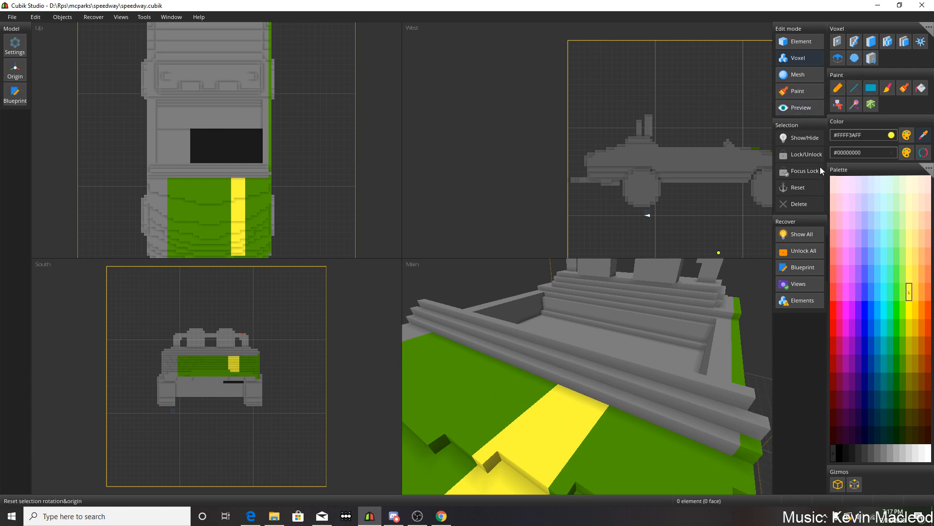
{"action": "left_click", "coordinate": [867, 89]}
{"action": "mouse_move", "coordinate": [563, 380]}
{"action": "left_mouse_down"}
{"action": "mouse_move", "coordinate": [601, 392]}
{"action": "mouse_move", "coordinate": [568, 361]}
{"action": "left_mouse_up"}
{"action": "scroll", "coordinate": [565, 364], "scroll_direction": "down", "scroll_amount": 4}
{"action": "mouse_move", "coordinate": [554, 367]}
{"action": "middle_mouse_down"}
{"action": "mouse_move", "coordinate": [597, 354]}
{"action": "mouse_move", "coordinate": [561, 345]}
{"action": "mouse_move", "coordinate": [690, 329]}
{"action": "mouse_move", "coordinate": [646, 334]}
{"action": "mouse_move", "coordinate": [618, 319]}
{"action": "middle_mouse_up"}
Sample the hood's green (#4E9B00FF) and fill the windshield base between the yellow stripe and the green body side.
{"action": "left_click", "coordinate": [923, 135]}
{"action": "left_click", "coordinate": [630, 407]}
{"action": "left_click", "coordinate": [871, 87]}
{"action": "left_click_drag", "start_coordinate": [612, 378], "coordinate": [705, 392]}
{"action": "mouse_move", "coordinate": [705, 392]}
{"action": "middle_mouse_down"}
{"action": "mouse_move", "coordinate": [653, 373]}
{"action": "mouse_move", "coordinate": [530, 375]}
{"action": "mouse_move", "coordinate": [601, 388]}
{"action": "mouse_move", "coordinate": [526, 362]}
{"action": "mouse_move", "coordinate": [538, 350]}
{"action": "middle_mouse_up"}
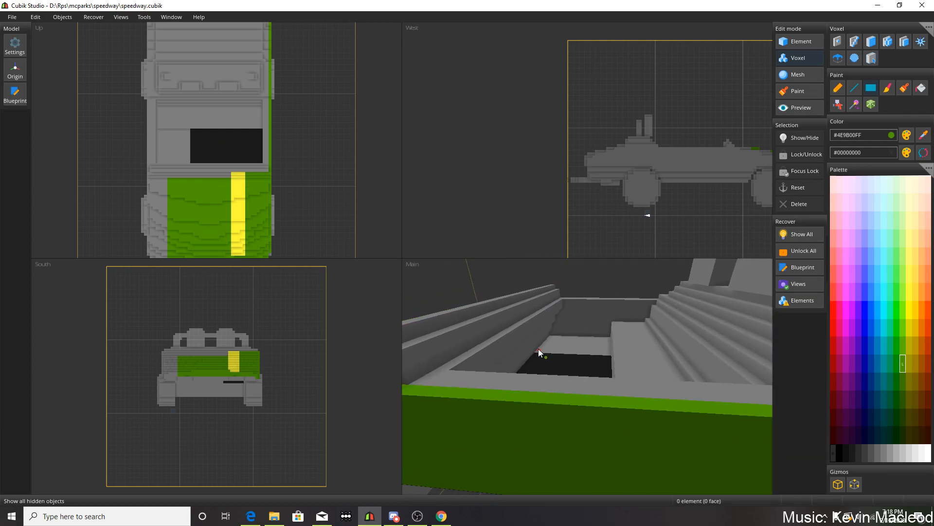
Check the reference photo in Chrome, return to Cubik Studio and paint the seat back half nearest the green body side green.
{"action": "left_click", "coordinate": [442, 516]}
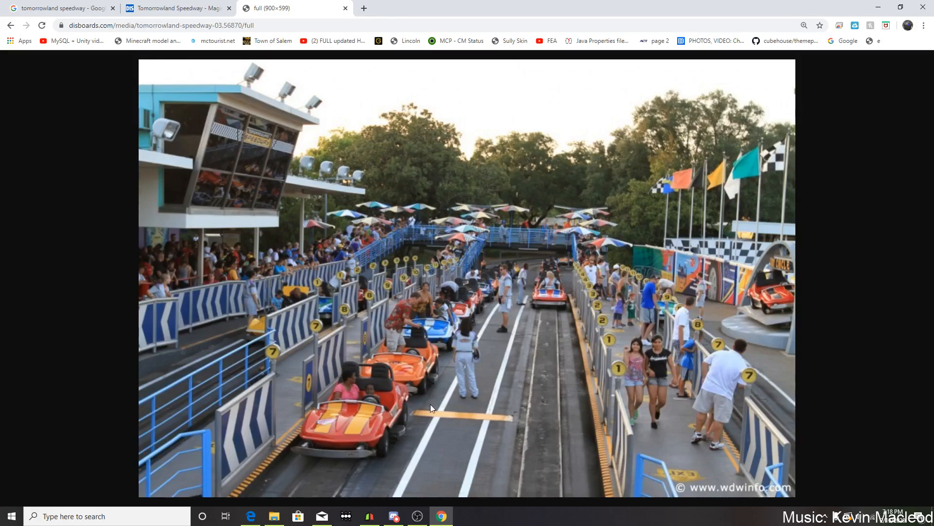
{"action": "left_click", "coordinate": [369, 515]}
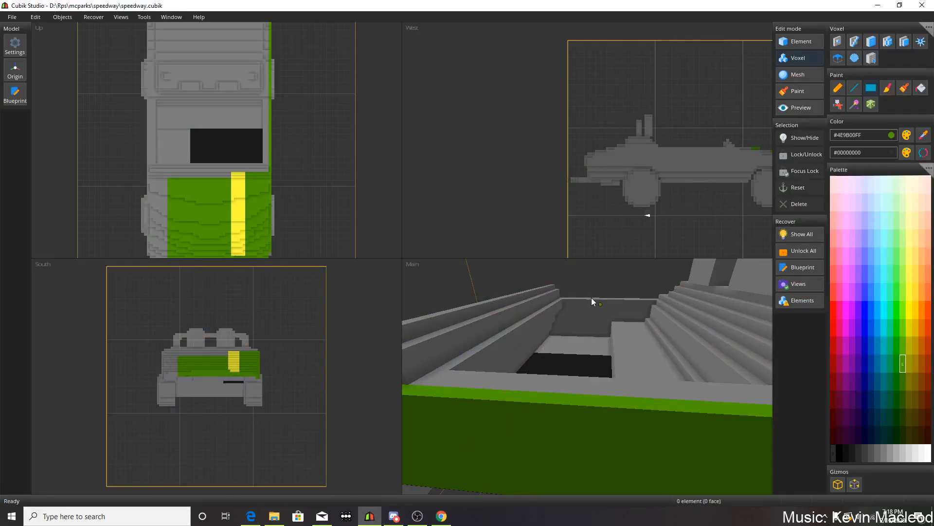
{"action": "right_click_drag", "start_coordinate": [593, 298], "coordinate": [627, 317]}
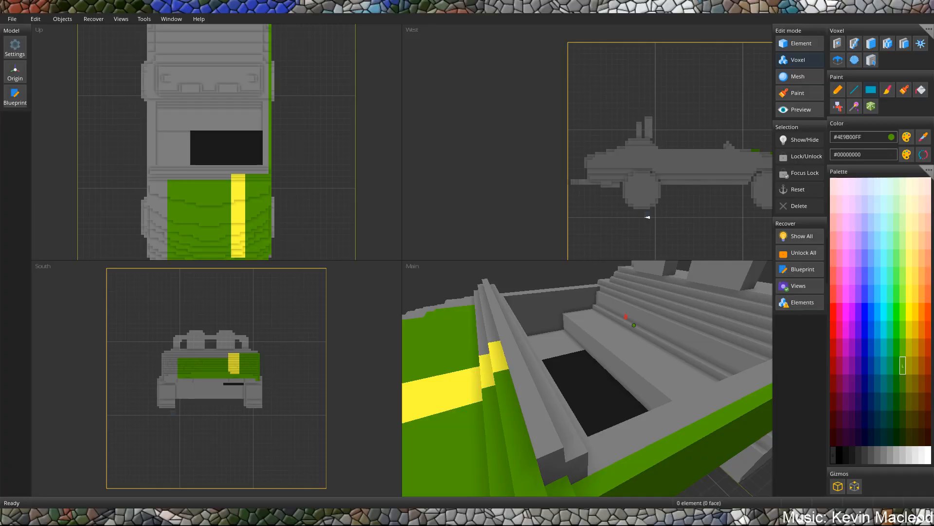
{"action": "right_click_drag", "start_coordinate": [573, 351], "coordinate": [650, 361]}
{"action": "scroll", "coordinate": [632, 357], "scroll_direction": "up", "scroll_amount": 4}
{"action": "mouse_move", "coordinate": [646, 382]}
{"action": "left_mouse_down"}
{"action": "mouse_move", "coordinate": [590, 328]}
{"action": "mouse_move", "coordinate": [534, 296]}
{"action": "mouse_move", "coordinate": [428, 267]}
{"action": "mouse_move", "coordinate": [432, 280]}
{"action": "left_mouse_up"}
{"action": "middle_click_drag", "start_coordinate": [543, 330], "coordinate": [601, 331]}
Sample the floor's black (#1B1B1BFF) and paint the upper steps above the green seat back with rectangles.
{"action": "left_click", "coordinate": [924, 136]}
{"action": "left_click", "coordinate": [515, 471]}
{"action": "left_click", "coordinate": [869, 91]}
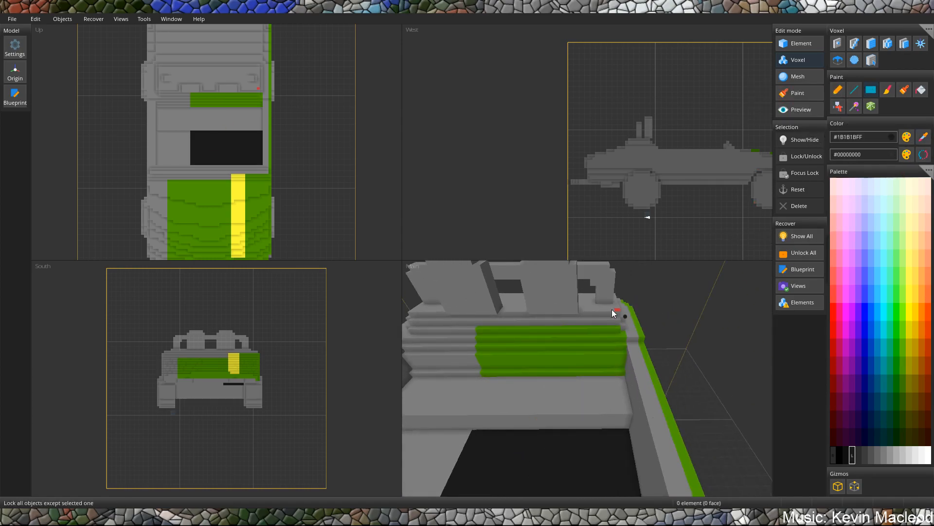
{"action": "scroll", "coordinate": [606, 309], "scroll_direction": "up", "scroll_amount": 3}
{"action": "mouse_move", "coordinate": [598, 308]}
{"action": "middle_mouse_down"}
{"action": "mouse_move", "coordinate": [602, 349]}
{"action": "mouse_move", "coordinate": [623, 370]}
{"action": "middle_mouse_up"}
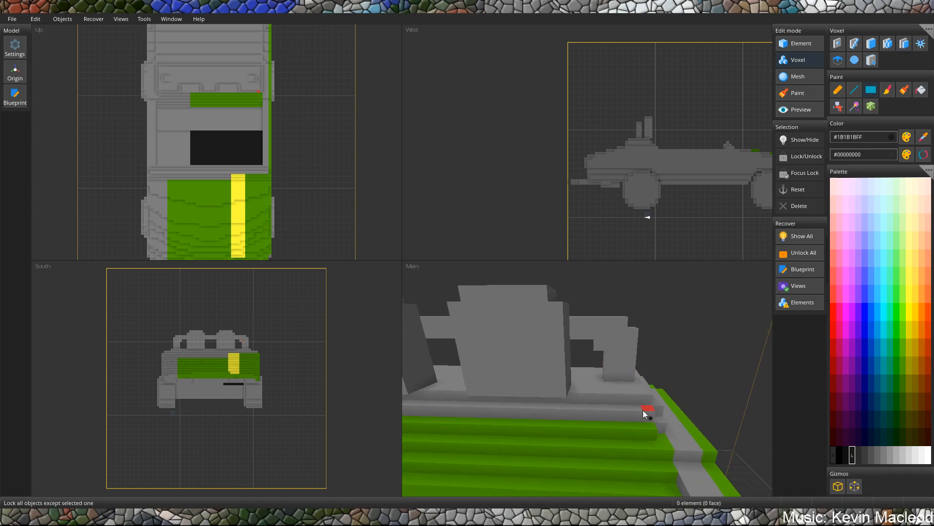
{"action": "mouse_move", "coordinate": [646, 411]}
{"action": "left_mouse_down"}
{"action": "mouse_move", "coordinate": [413, 405]}
{"action": "mouse_move", "coordinate": [416, 396]}
{"action": "mouse_move", "coordinate": [652, 441]}
{"action": "left_mouse_up"}
{"action": "middle_click_drag", "start_coordinate": [666, 431], "coordinate": [633, 440]}
{"action": "mouse_move", "coordinate": [601, 477]}
{"action": "left_mouse_down"}
{"action": "mouse_move", "coordinate": [611, 426]}
{"action": "mouse_move", "coordinate": [587, 470]}
{"action": "mouse_move", "coordinate": [608, 431]}
{"action": "left_mouse_up"}
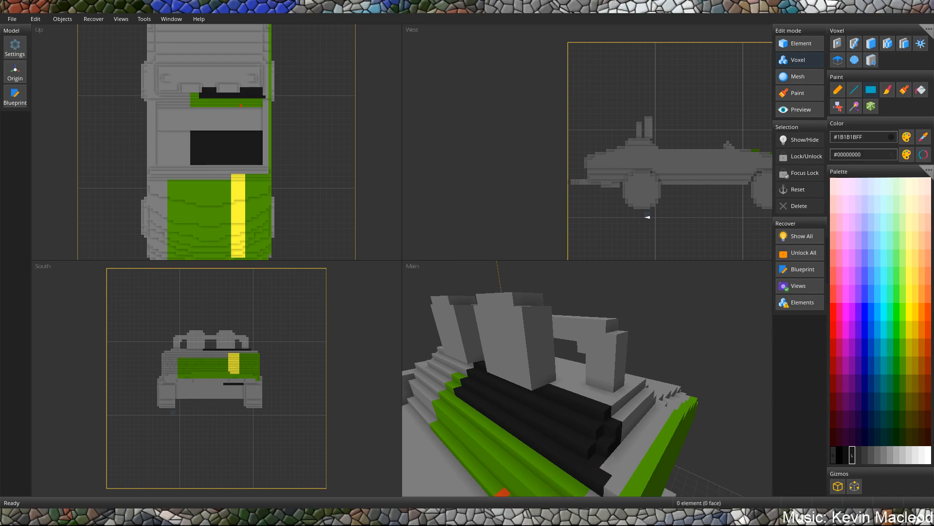
{"action": "middle_click_drag", "start_coordinate": [595, 447], "coordinate": [589, 439]}
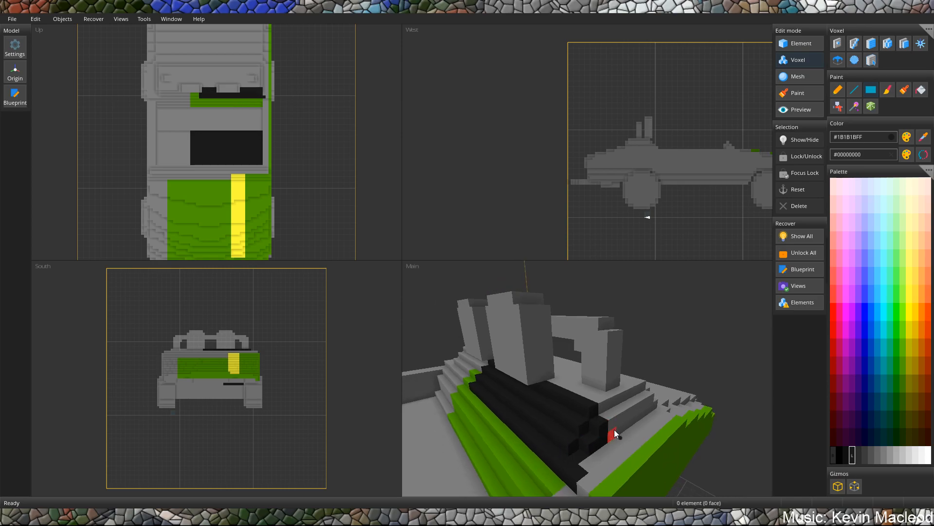
Paint the rear deck around the roll bar and the headrest above the green seat back black.
{"action": "left_click_drag", "start_coordinate": [610, 428], "coordinate": [550, 381]}
{"action": "middle_click_drag", "start_coordinate": [551, 381], "coordinate": [647, 414]}
{"action": "mouse_move", "coordinate": [648, 414]}
{"action": "left_mouse_down"}
{"action": "mouse_move", "coordinate": [434, 457]}
{"action": "mouse_move", "coordinate": [444, 460]}
{"action": "left_mouse_up"}
{"action": "mouse_move", "coordinate": [623, 402]}
{"action": "middle_mouse_down"}
{"action": "mouse_move", "coordinate": [478, 393]}
{"action": "mouse_move", "coordinate": [654, 352]}
{"action": "middle_mouse_up"}
{"action": "mouse_move", "coordinate": [585, 440]}
{"action": "left_mouse_down"}
{"action": "mouse_move", "coordinate": [574, 381]}
{"action": "mouse_move", "coordinate": [617, 340]}
{"action": "left_mouse_up"}
{"action": "mouse_move", "coordinate": [550, 381]}
{"action": "middle_mouse_down"}
{"action": "mouse_move", "coordinate": [620, 358]}
{"action": "mouse_move", "coordinate": [641, 369]}
{"action": "mouse_move", "coordinate": [652, 362]}
{"action": "middle_mouse_up"}
{"action": "left_click_drag", "start_coordinate": [555, 394], "coordinate": [528, 324]}
{"action": "middle_click_drag", "start_coordinate": [528, 324], "coordinate": [510, 398]}
{"action": "left_click_drag", "start_coordinate": [510, 398], "coordinate": [469, 385]}
{"action": "middle_click_drag", "start_coordinate": [471, 394], "coordinate": [553, 421]}
{"action": "middle_click_drag", "start_coordinate": [599, 364], "coordinate": [474, 461]}
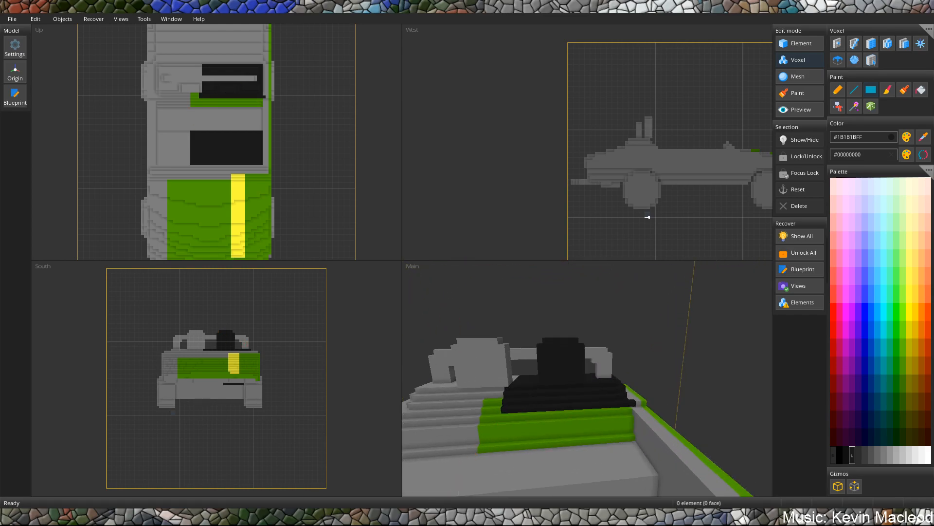
Paint the seat cushion and its front face below the green seat back black.
{"action": "middle_click_drag", "start_coordinate": [544, 404], "coordinate": [552, 414]}
{"action": "middle_click_drag", "start_coordinate": [569, 445], "coordinate": [573, 375]}
{"action": "scroll", "coordinate": [574, 375], "scroll_direction": "up", "scroll_amount": 3}
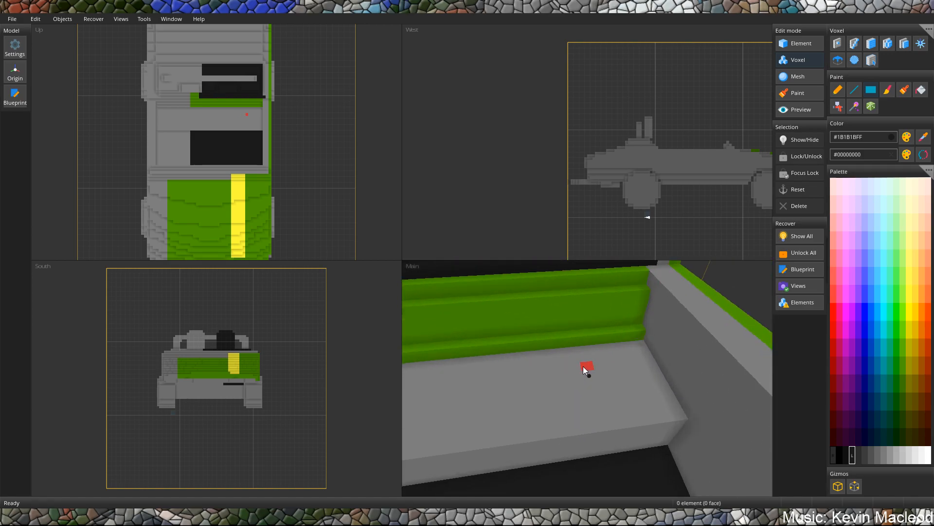
{"action": "mouse_move", "coordinate": [639, 332]}
{"action": "left_mouse_down"}
{"action": "mouse_move", "coordinate": [476, 351]}
{"action": "mouse_move", "coordinate": [413, 371]}
{"action": "mouse_move", "coordinate": [603, 430]}
{"action": "mouse_move", "coordinate": [630, 418]}
{"action": "left_mouse_up"}
{"action": "scroll", "coordinate": [476, 351], "scroll_direction": "down", "scroll_amount": 3}
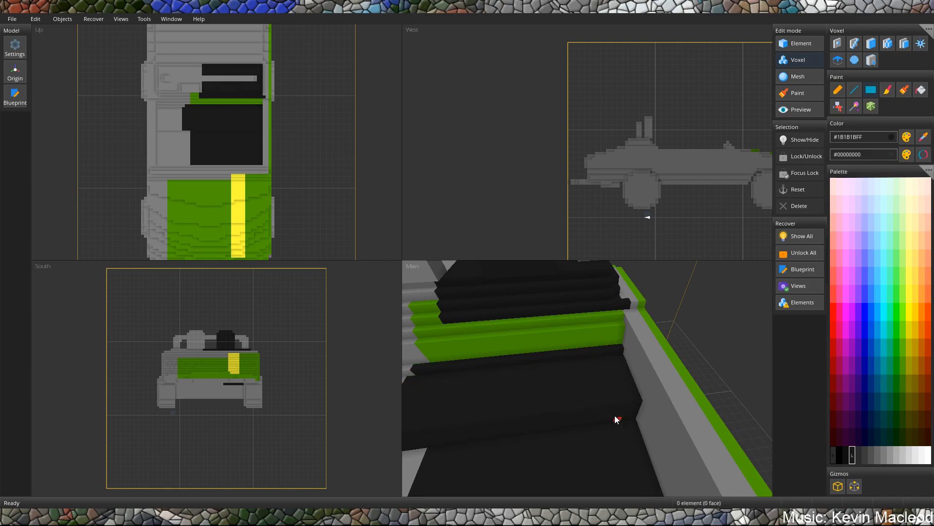
{"action": "scroll", "coordinate": [615, 416], "scroll_direction": "down", "scroll_amount": 4}
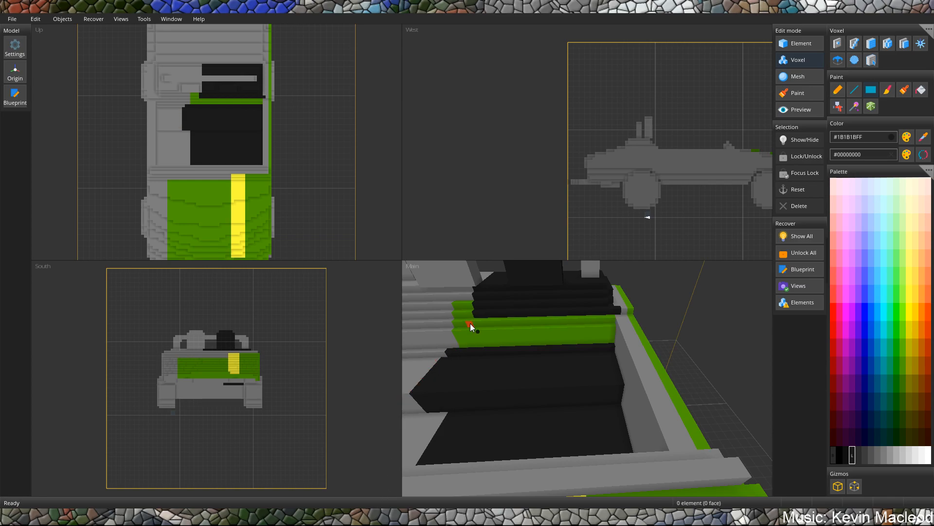
Paint the stepped windshield base behind the green hood black on the green body side's half.
{"action": "middle_click_drag", "start_coordinate": [533, 335], "coordinate": [576, 330]}
{"action": "left_click_drag", "start_coordinate": [576, 329], "coordinate": [767, 329]}
{"action": "scroll", "coordinate": [641, 342], "scroll_direction": "down", "scroll_amount": 1}
{"action": "scroll", "coordinate": [662, 361], "scroll_direction": "down", "scroll_amount": 1}
{"action": "mouse_move", "coordinate": [742, 327]}
{"action": "middle_mouse_down"}
{"action": "mouse_move", "coordinate": [662, 317]}
{"action": "mouse_move", "coordinate": [644, 337]}
{"action": "mouse_move", "coordinate": [638, 323]}
{"action": "mouse_move", "coordinate": [644, 363]}
{"action": "mouse_move", "coordinate": [594, 387]}
{"action": "middle_mouse_up"}
{"action": "left_click_drag", "start_coordinate": [594, 388], "coordinate": [550, 346]}
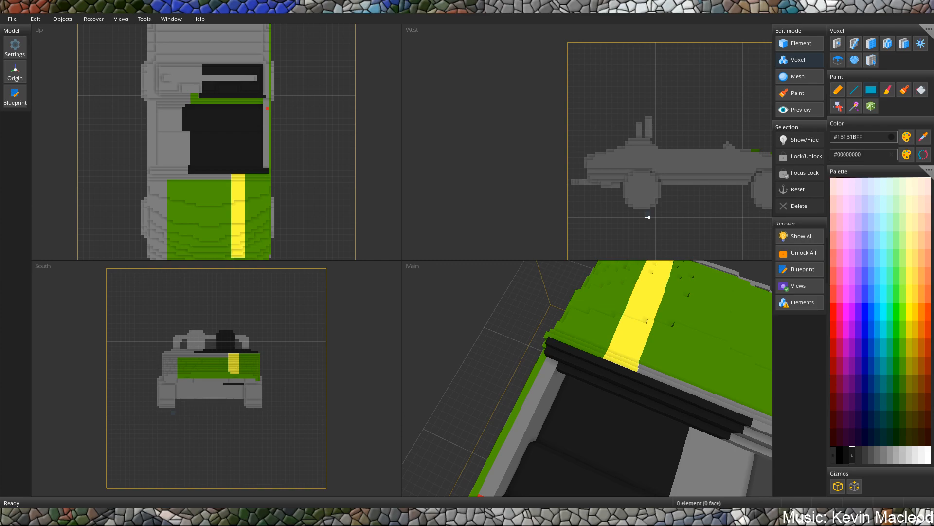
{"action": "middle_click_drag", "start_coordinate": [559, 388], "coordinate": [638, 355]}
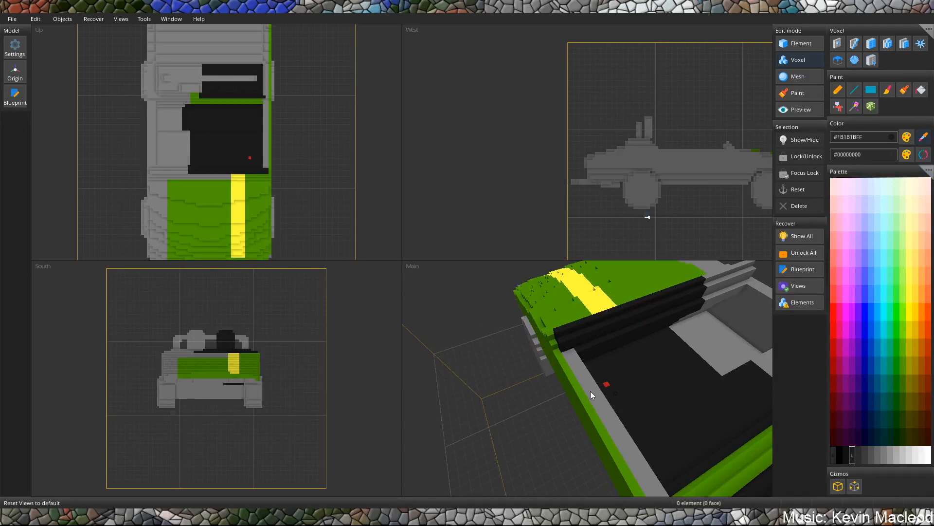
Sample the body's green (#4E9B00FF) and fill the cockpit side rail with rectangles, continuing past the black rear deck.
{"action": "left_click", "coordinate": [572, 399]}
{"action": "left_click", "coordinate": [870, 91]}
{"action": "mouse_move", "coordinate": [576, 339]}
{"action": "middle_mouse_down"}
{"action": "mouse_move", "coordinate": [544, 343]}
{"action": "mouse_move", "coordinate": [515, 319]}
{"action": "mouse_move", "coordinate": [554, 275]}
{"action": "mouse_move", "coordinate": [577, 312]}
{"action": "mouse_move", "coordinate": [560, 328]}
{"action": "mouse_move", "coordinate": [572, 339]}
{"action": "middle_mouse_up"}
{"action": "left_click_drag", "start_coordinate": [577, 332], "coordinate": [451, 303]}
{"action": "mouse_move", "coordinate": [451, 302]}
{"action": "middle_mouse_down"}
{"action": "mouse_move", "coordinate": [442, 338]}
{"action": "mouse_move", "coordinate": [472, 351]}
{"action": "mouse_move", "coordinate": [462, 412]}
{"action": "mouse_move", "coordinate": [426, 410]}
{"action": "mouse_move", "coordinate": [507, 399]}
{"action": "mouse_move", "coordinate": [535, 435]}
{"action": "mouse_move", "coordinate": [630, 411]}
{"action": "mouse_move", "coordinate": [671, 388]}
{"action": "mouse_move", "coordinate": [560, 326]}
{"action": "middle_mouse_up"}
{"action": "mouse_move", "coordinate": [572, 323]}
{"action": "left_mouse_down"}
{"action": "mouse_move", "coordinate": [660, 431]}
{"action": "mouse_move", "coordinate": [675, 464]}
{"action": "left_mouse_up"}
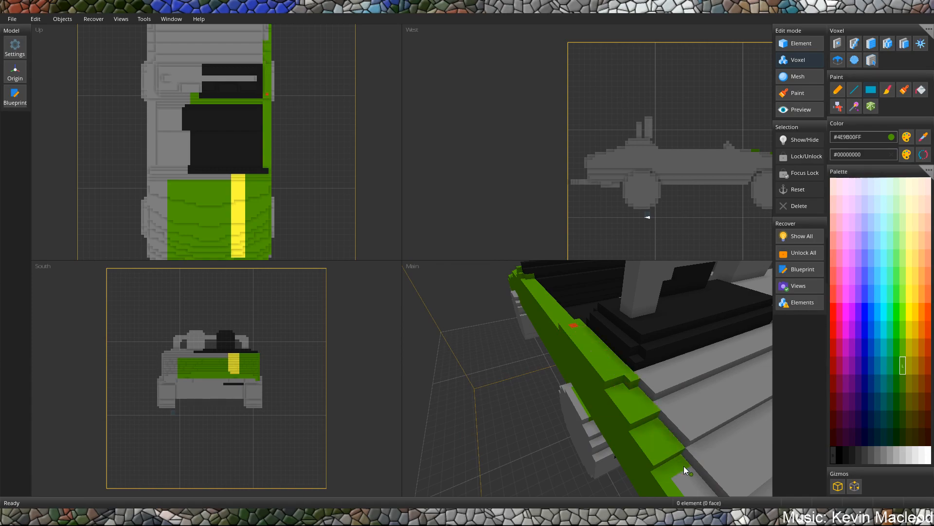
Continue the green along the stepped side edge down to the car's rear corner.
{"action": "scroll", "coordinate": [636, 384], "scroll_direction": "down", "scroll_amount": 5}
{"action": "middle_click_drag", "start_coordinate": [618, 369], "coordinate": [608, 357]}
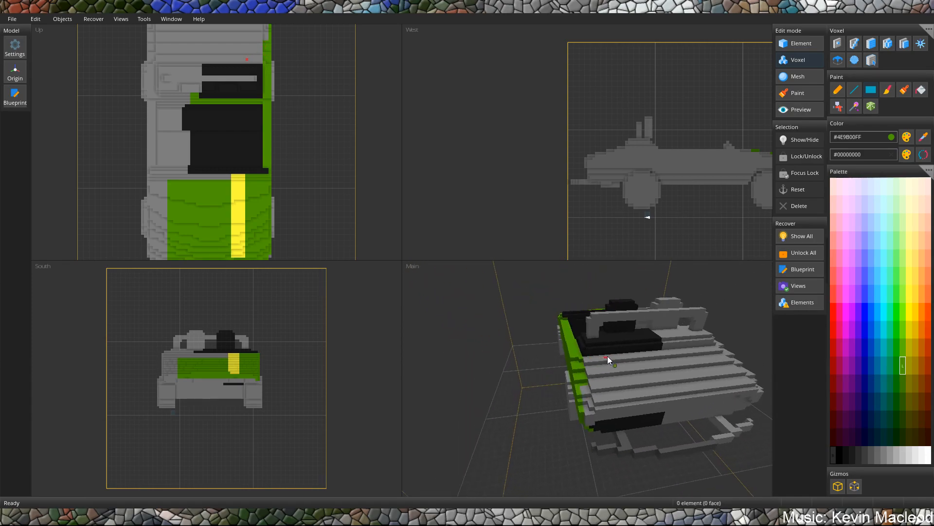
{"action": "scroll", "coordinate": [605, 354], "scroll_direction": "up", "scroll_amount": 2}
{"action": "left_click_drag", "start_coordinate": [574, 392], "coordinate": [601, 432]}
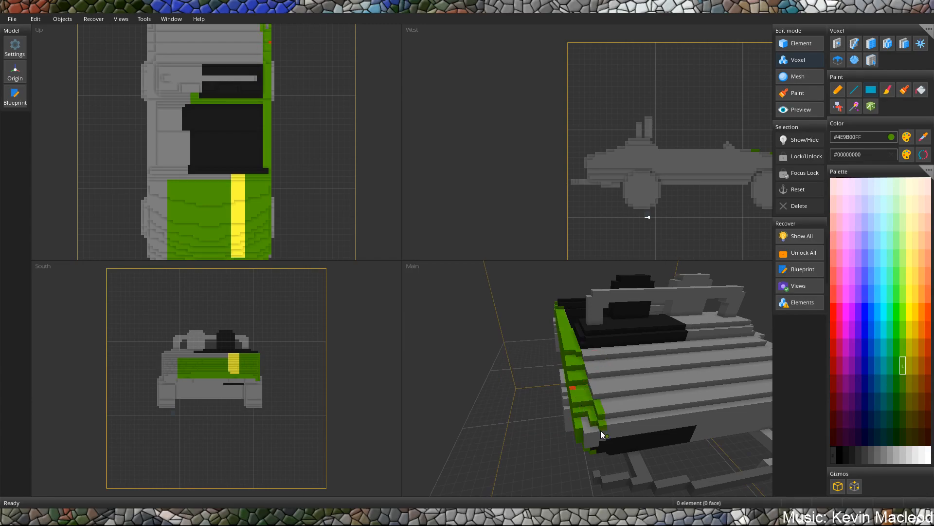
{"action": "middle_click_drag", "start_coordinate": [595, 443], "coordinate": [574, 359]}
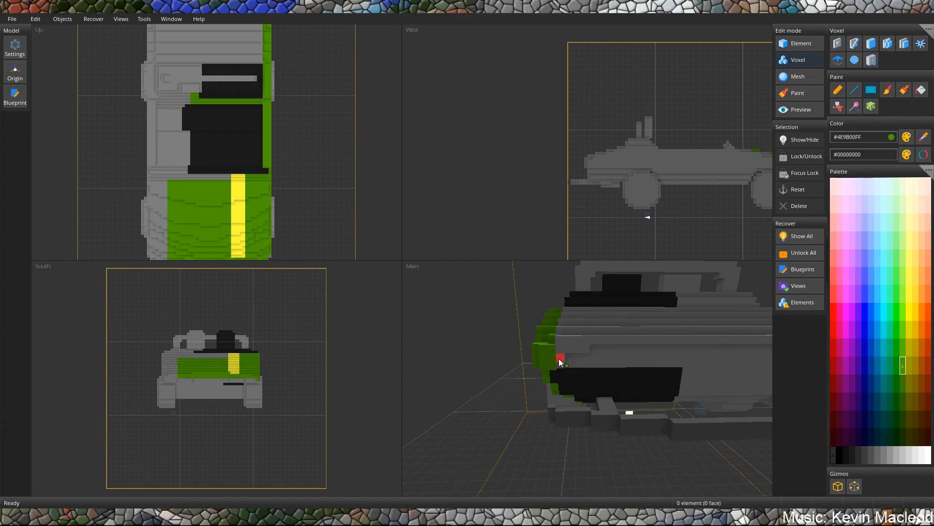
Paint the rear body steps behind the black deck green, from the green body side to the car's centre.
{"action": "mouse_move", "coordinate": [568, 346]}
{"action": "left_mouse_down"}
{"action": "mouse_move", "coordinate": [684, 325]}
{"action": "mouse_move", "coordinate": [695, 335]}
{"action": "left_mouse_up"}
{"action": "middle_click_drag", "start_coordinate": [699, 343], "coordinate": [555, 426]}
{"action": "mouse_move", "coordinate": [563, 446]}
{"action": "left_mouse_down"}
{"action": "mouse_move", "coordinate": [629, 410]}
{"action": "mouse_move", "coordinate": [680, 365]}
{"action": "left_mouse_up"}
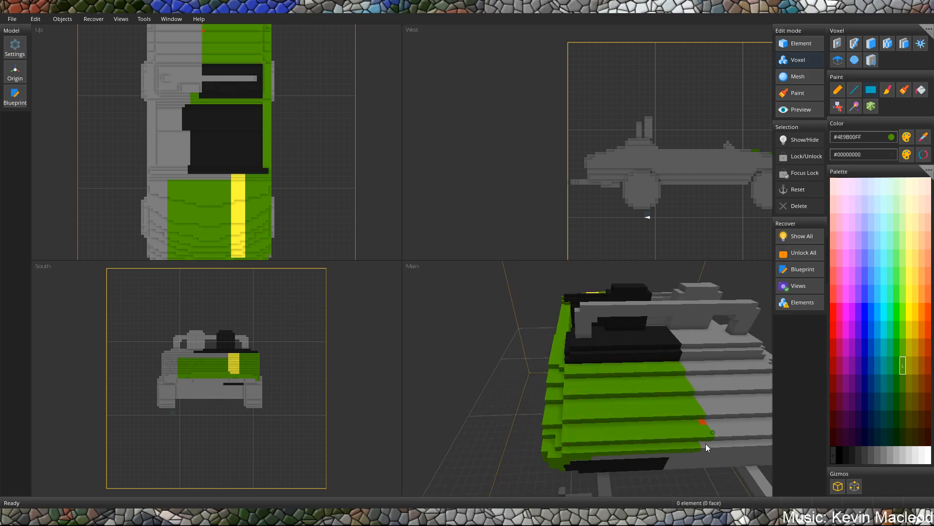
{"action": "middle_click_drag", "start_coordinate": [705, 441], "coordinate": [677, 430]}
{"action": "left_click", "coordinate": [661, 439]}
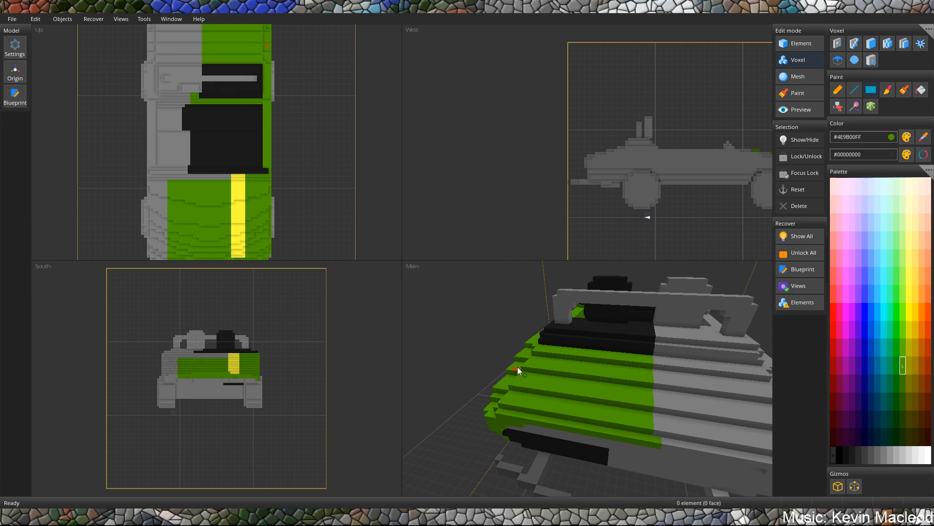
Sample the deck's black (#1B1B1BFF) and paint the roll bar half around the black headrest with rectangles.
{"action": "middle_click_drag", "start_coordinate": [515, 359], "coordinate": [563, 373]}
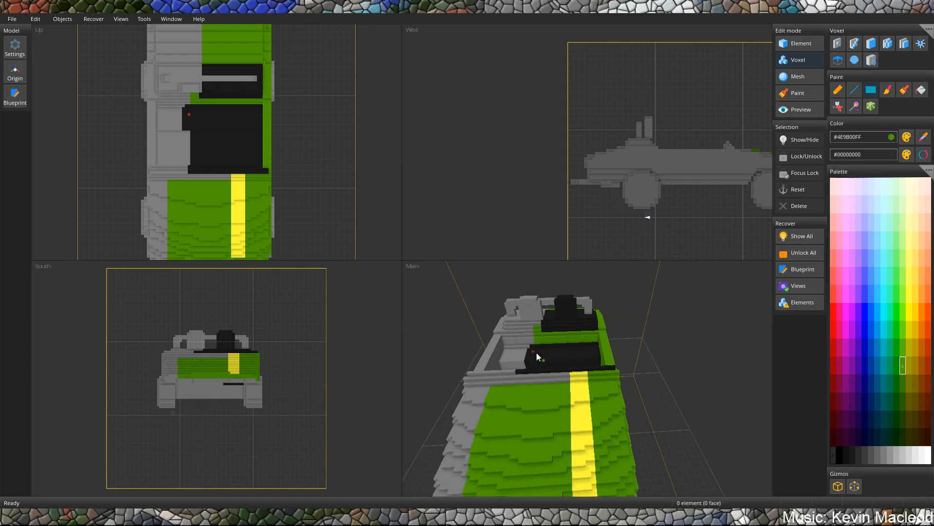
{"action": "scroll", "coordinate": [540, 410], "scroll_direction": "up", "scroll_amount": 6}
{"action": "scroll", "coordinate": [555, 412], "scroll_direction": "up", "scroll_amount": 4}
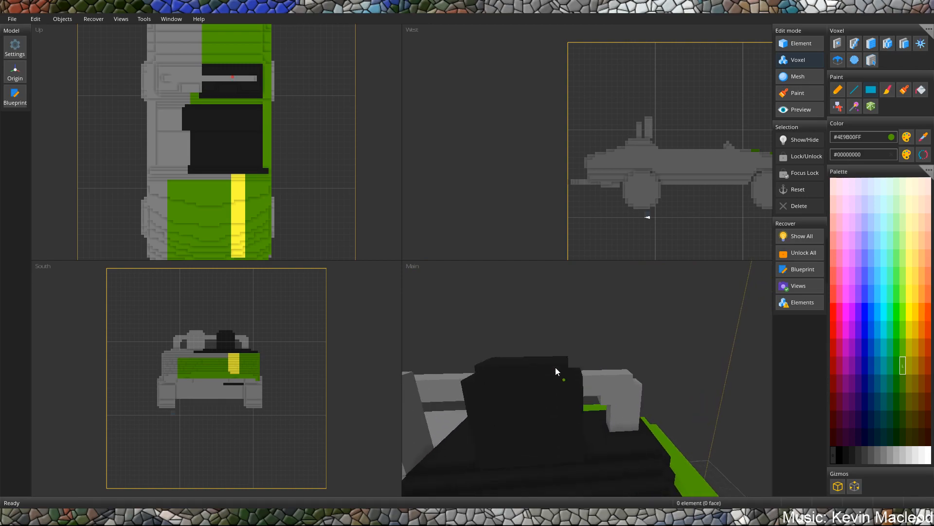
{"action": "left_click", "coordinate": [582, 427]}
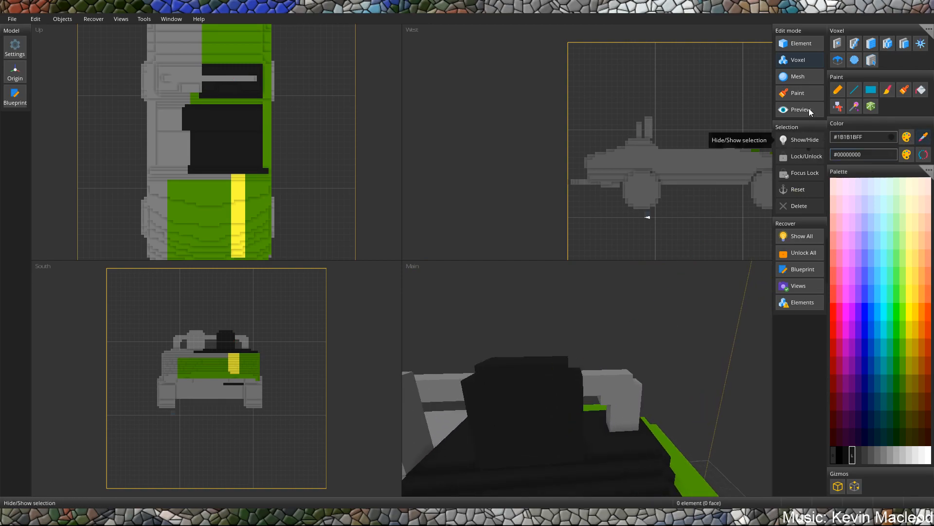
{"action": "left_click", "coordinate": [871, 91]}
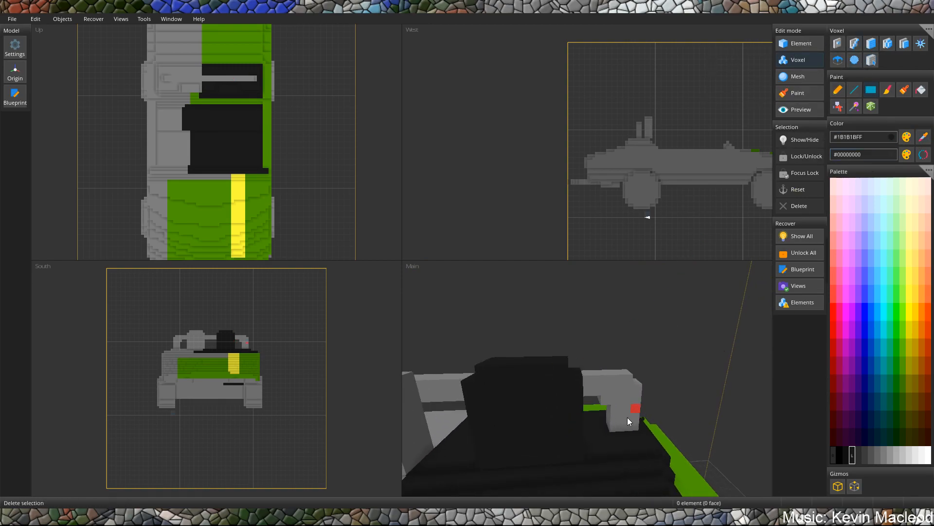
{"action": "mouse_move", "coordinate": [529, 388]}
{"action": "right_mouse_down"}
{"action": "mouse_move", "coordinate": [535, 463]}
{"action": "mouse_move", "coordinate": [410, 388]}
{"action": "mouse_move", "coordinate": [533, 388]}
{"action": "mouse_move", "coordinate": [513, 372]}
{"action": "mouse_move", "coordinate": [549, 362]}
{"action": "mouse_move", "coordinate": [475, 393]}
{"action": "mouse_move", "coordinate": [633, 405]}
{"action": "mouse_move", "coordinate": [648, 349]}
{"action": "mouse_move", "coordinate": [657, 378]}
{"action": "mouse_move", "coordinate": [624, 348]}
{"action": "mouse_move", "coordinate": [599, 349]}
{"action": "mouse_move", "coordinate": [608, 355]}
{"action": "right_mouse_up"}
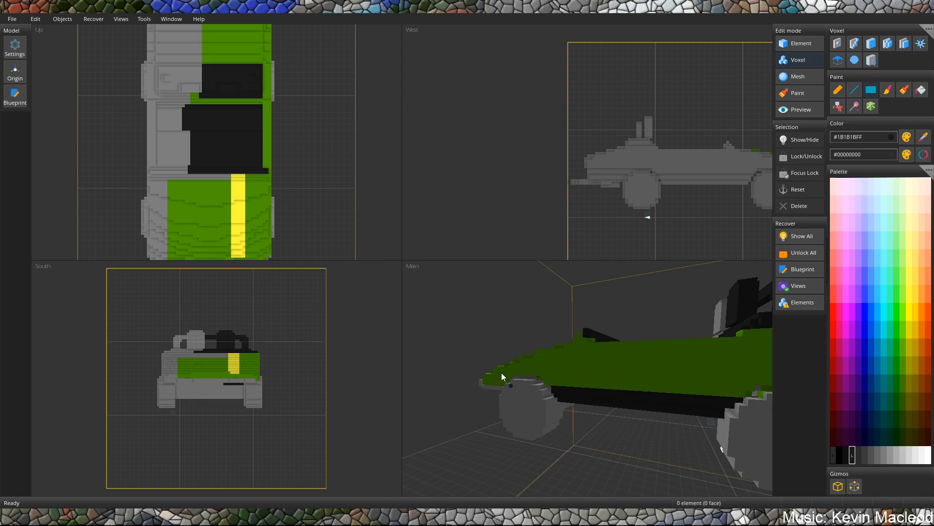
{"action": "right_click_drag", "start_coordinate": [557, 338], "coordinate": [559, 367]}
{"action": "left_click", "coordinate": [866, 456]}
{"action": "right_click_drag", "start_coordinate": [633, 409], "coordinate": [570, 353]}
{"action": "left_click", "coordinate": [925, 141]}
{"action": "left_click", "coordinate": [538, 402]}
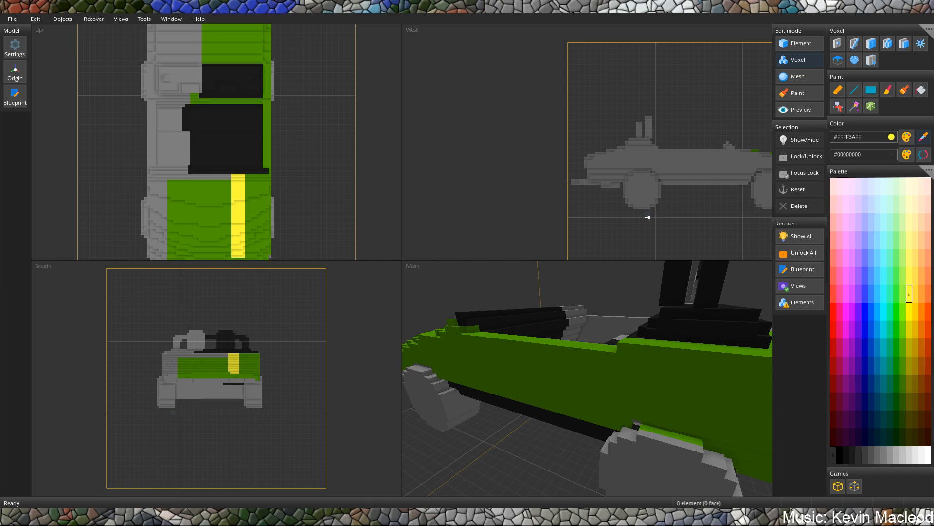
{"action": "middle_click_drag", "start_coordinate": [438, 382], "coordinate": [573, 409]}
{"action": "left_click", "coordinate": [541, 336]}
{"action": "left_click", "coordinate": [872, 457]}
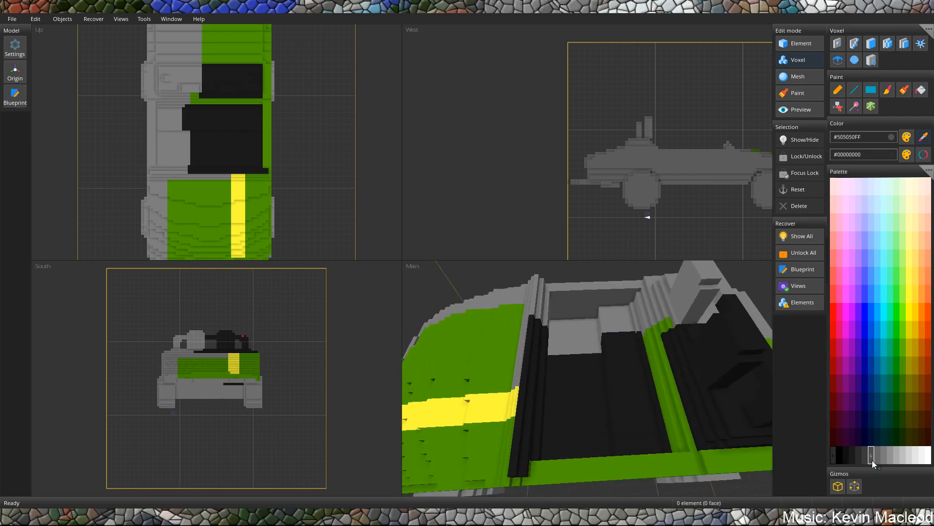
{"action": "middle_click_drag", "start_coordinate": [676, 379], "coordinate": [682, 303]}
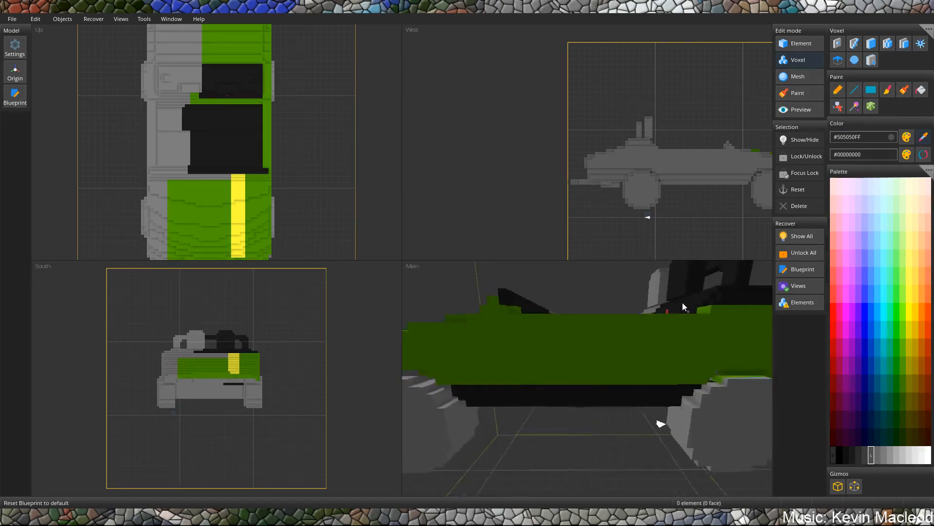
{"action": "left_click", "coordinate": [640, 318]}
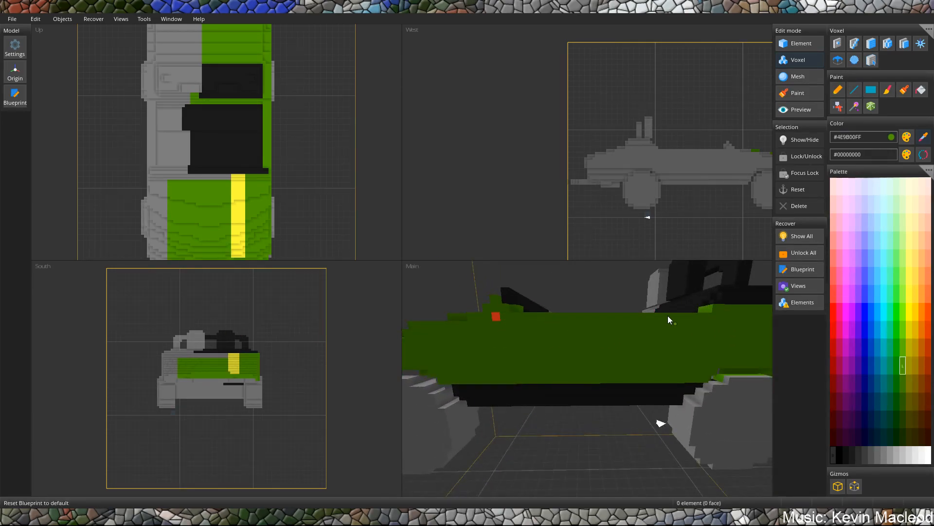
{"action": "middle_click_drag", "start_coordinate": [696, 294], "coordinate": [684, 382]}
Choose dark grey #3C3C3CFF and paint a stepped, downward-tapering door panel on the green body side below the cockpit opening.
{"action": "left_click", "coordinate": [865, 455]}
{"action": "middle_click_drag", "start_coordinate": [559, 409], "coordinate": [557, 352]}
{"action": "mouse_move", "coordinate": [532, 326]}
{"action": "left_mouse_down"}
{"action": "mouse_move", "coordinate": [687, 323]}
{"action": "mouse_move", "coordinate": [688, 331]}
{"action": "left_mouse_up"}
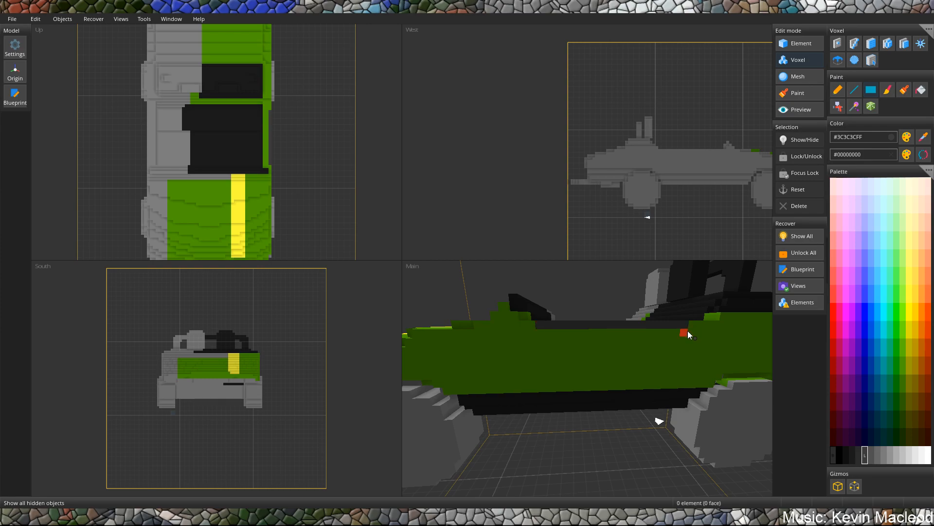
{"action": "left_click_drag", "start_coordinate": [620, 327], "coordinate": [550, 335]}
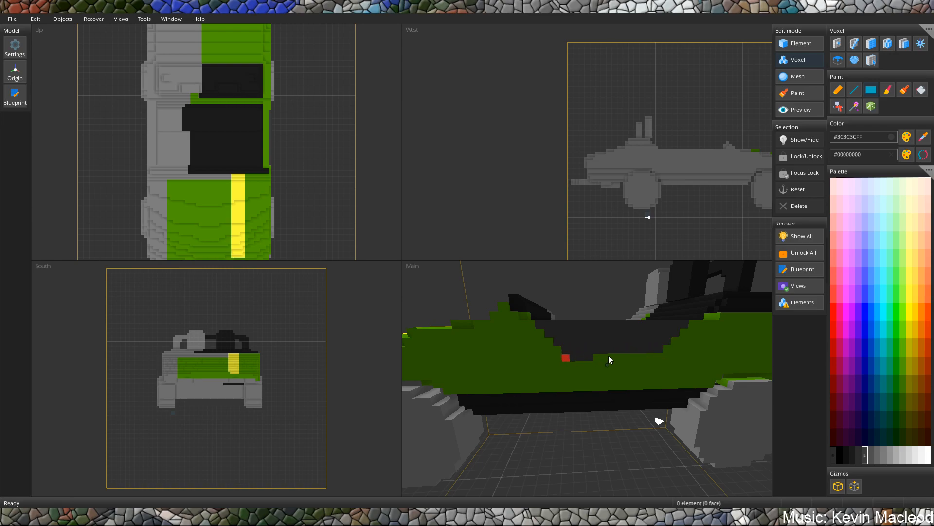
{"action": "middle_click_drag", "start_coordinate": [647, 358], "coordinate": [630, 363]}
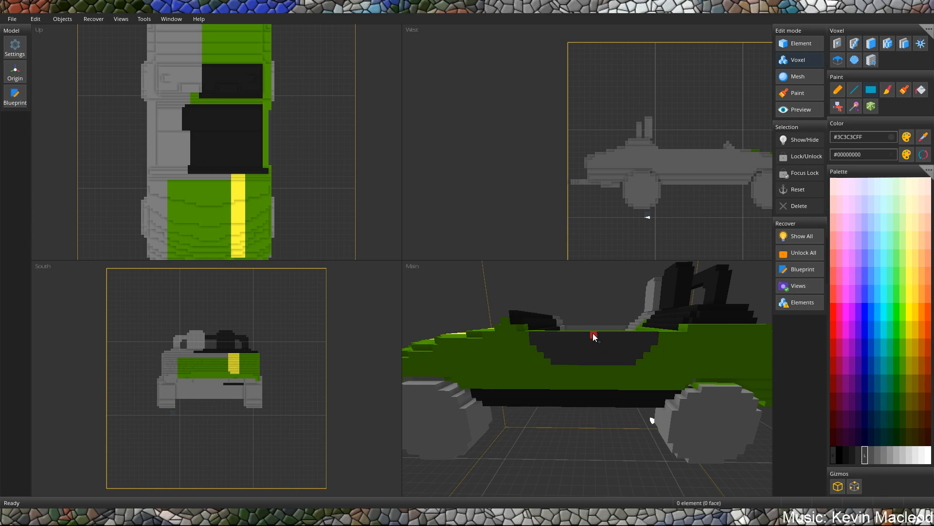
{"action": "mouse_move", "coordinate": [593, 337]}
{"action": "middle_mouse_down"}
{"action": "mouse_move", "coordinate": [585, 329]}
{"action": "mouse_move", "coordinate": [611, 330]}
{"action": "mouse_move", "coordinate": [598, 330]}
{"action": "middle_mouse_up"}
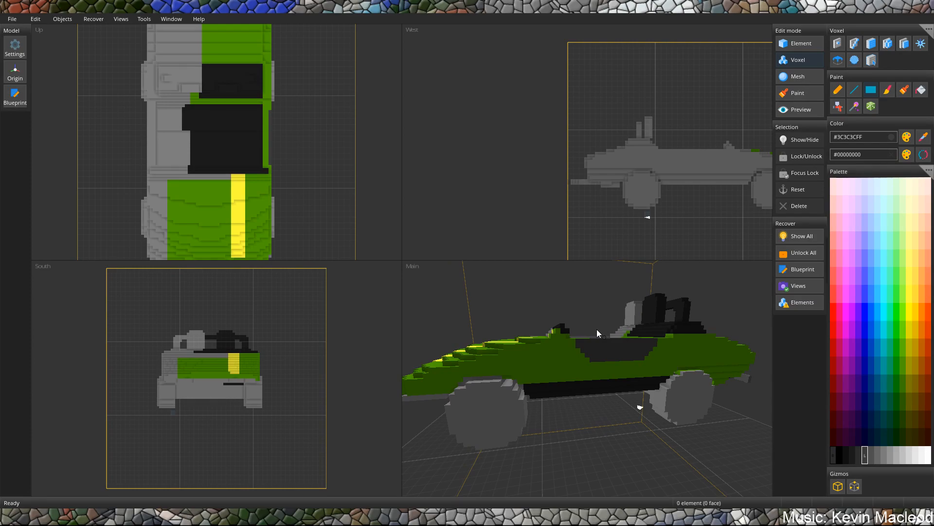
Sample the hood's green (#4E9B00FF) and trim the corners of the yellow stripe's front end with it.
{"action": "middle_click_drag", "start_coordinate": [554, 322], "coordinate": [618, 322]}
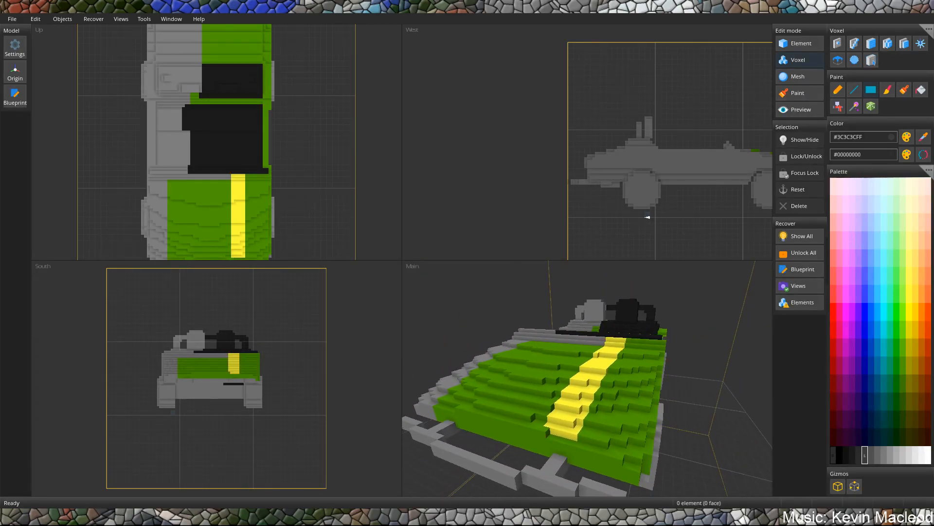
{"action": "middle_click_drag", "start_coordinate": [540, 424], "coordinate": [588, 412]}
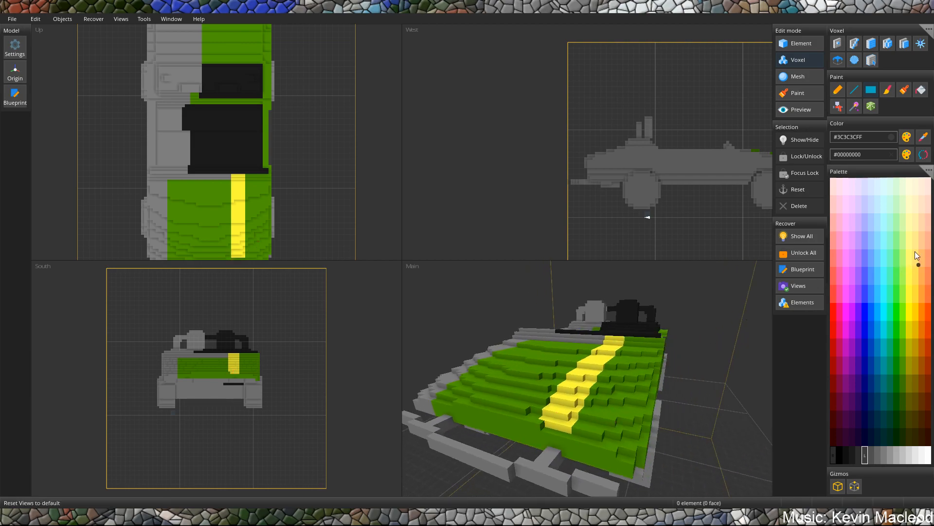
{"action": "left_click", "coordinate": [923, 131]}
{"action": "left_click", "coordinate": [598, 443]}
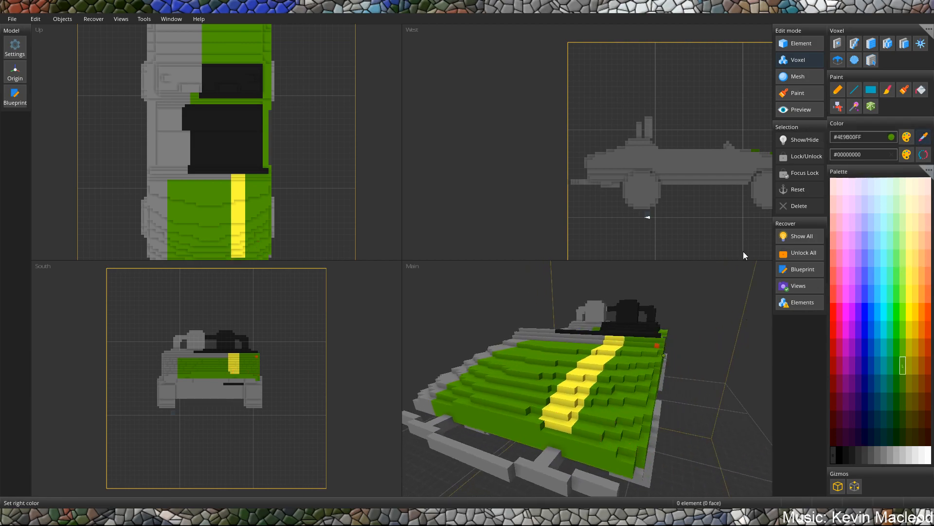
{"action": "left_click", "coordinate": [887, 90]}
{"action": "scroll", "coordinate": [543, 447], "scroll_direction": "up", "scroll_amount": 2}
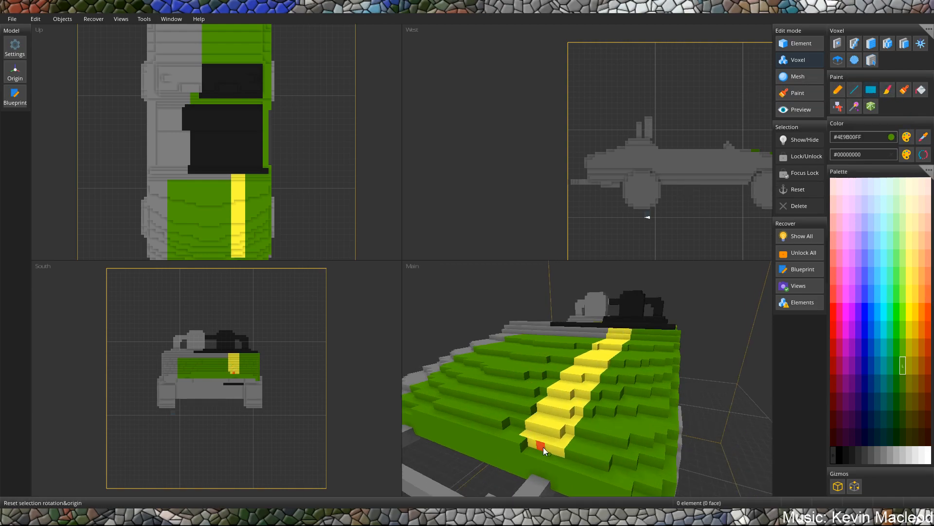
{"action": "right_click_drag", "start_coordinate": [527, 435], "coordinate": [587, 404]}
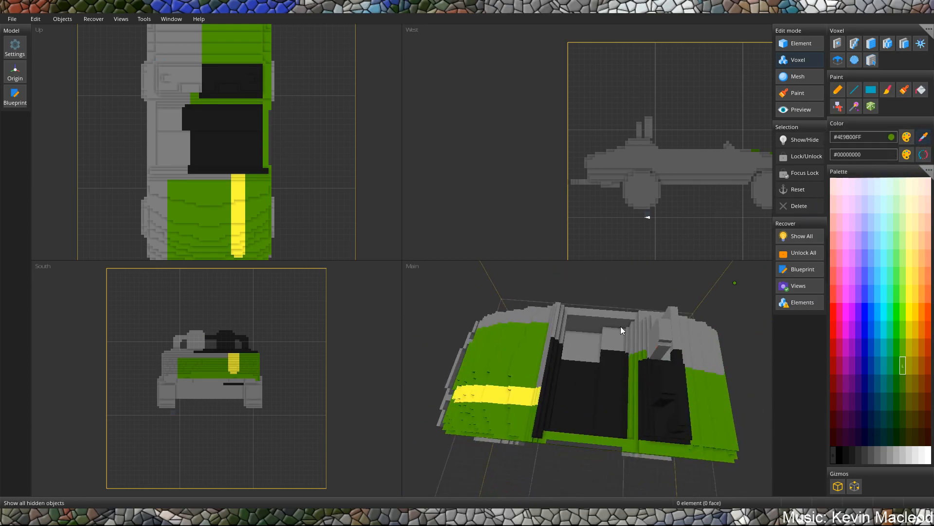
Sample the stripe's yellow (#FFFF3AFF) and paint a short rectangle on the green rear body directly behind the black deck.
{"action": "left_click", "coordinate": [522, 398]}
{"action": "left_click", "coordinate": [868, 92]}
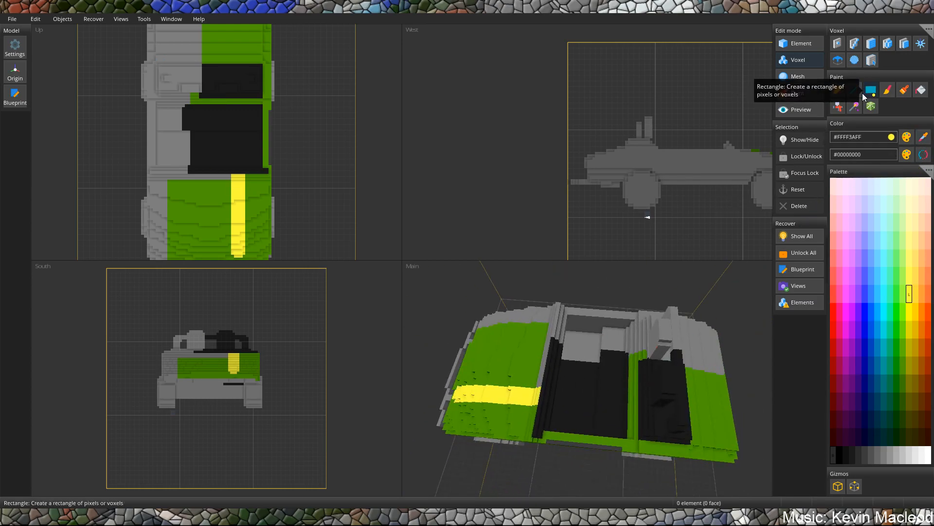
{"action": "scroll", "coordinate": [536, 405], "scroll_direction": "up", "scroll_amount": 1}
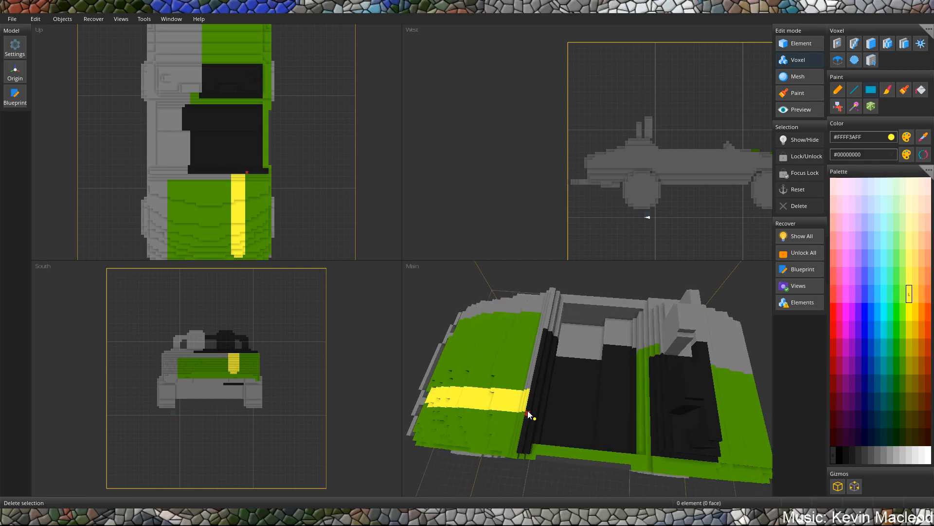
{"action": "left_click_drag", "start_coordinate": [529, 408], "coordinate": [673, 411]}
{"action": "mouse_move", "coordinate": [673, 412]}
{"action": "right_mouse_down"}
{"action": "mouse_move", "coordinate": [724, 408]}
{"action": "mouse_move", "coordinate": [682, 365]}
{"action": "right_mouse_up"}
{"action": "left_click_drag", "start_coordinate": [682, 365], "coordinate": [609, 425]}
{"action": "right_click_drag", "start_coordinate": [558, 411], "coordinate": [552, 375]}
{"action": "key", "text": "ctrl+z"}
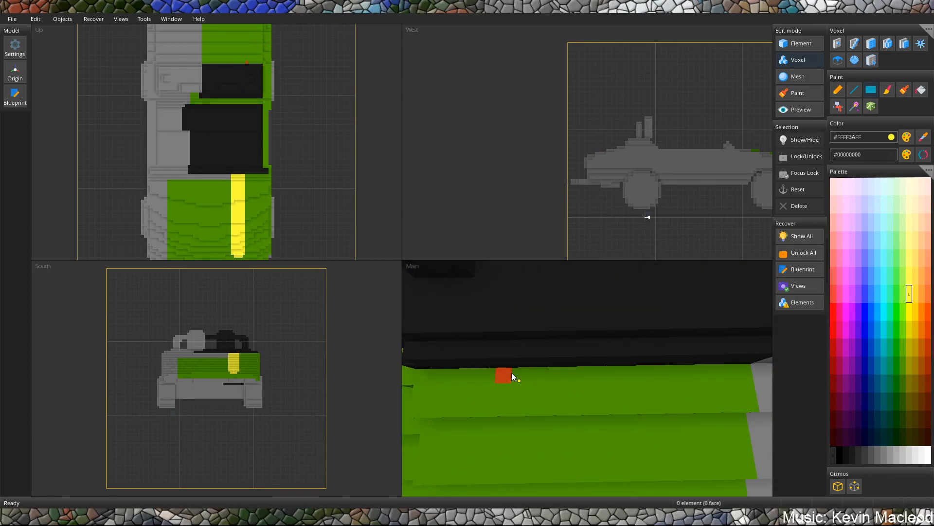
{"action": "left_click_drag", "start_coordinate": [568, 378], "coordinate": [569, 379]}
{"action": "scroll", "coordinate": [569, 378], "scroll_direction": "down", "scroll_amount": 3}
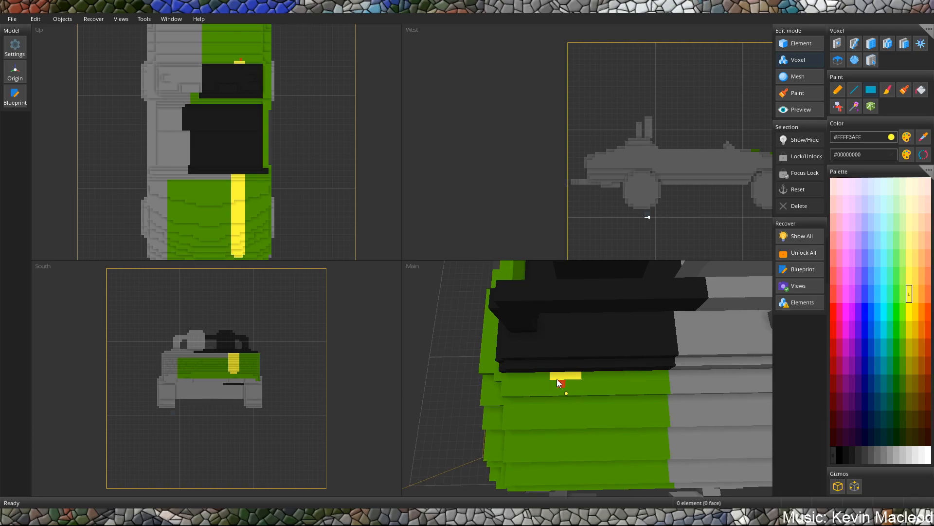
Extend the yellow stripe down the stepped green rear body from the black deck toward the rear edge.
{"action": "right_click_drag", "start_coordinate": [560, 383], "coordinate": [577, 317]}
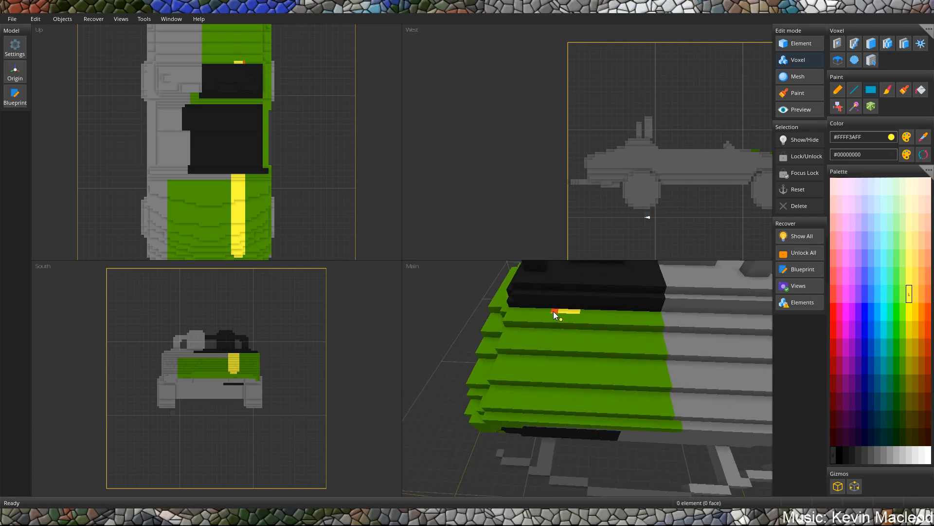
{"action": "mouse_move", "coordinate": [559, 316]}
{"action": "left_mouse_down"}
{"action": "mouse_move", "coordinate": [575, 322]}
{"action": "mouse_move", "coordinate": [542, 344]}
{"action": "mouse_move", "coordinate": [573, 348]}
{"action": "mouse_move", "coordinate": [547, 381]}
{"action": "left_mouse_up"}
{"action": "key", "text": "ctrl+z"}
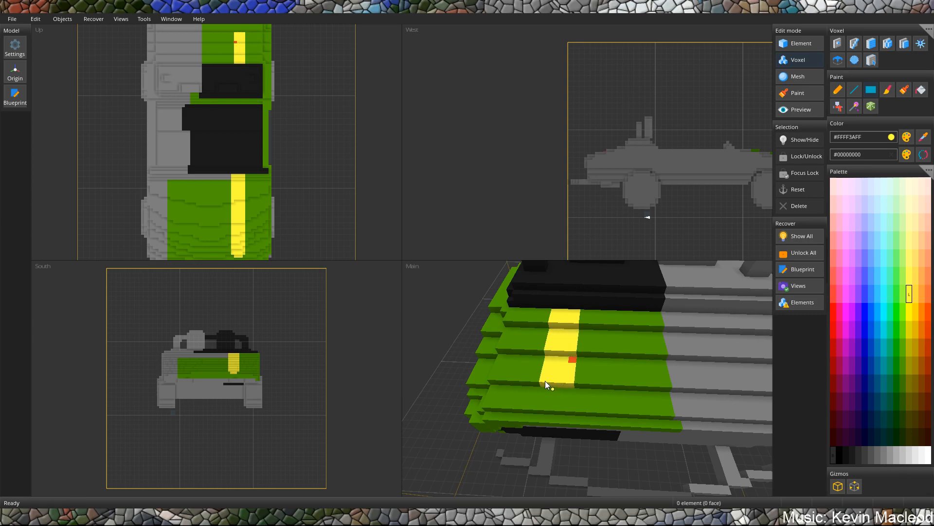
{"action": "scroll", "coordinate": [569, 334], "scroll_direction": "down", "scroll_amount": 5}
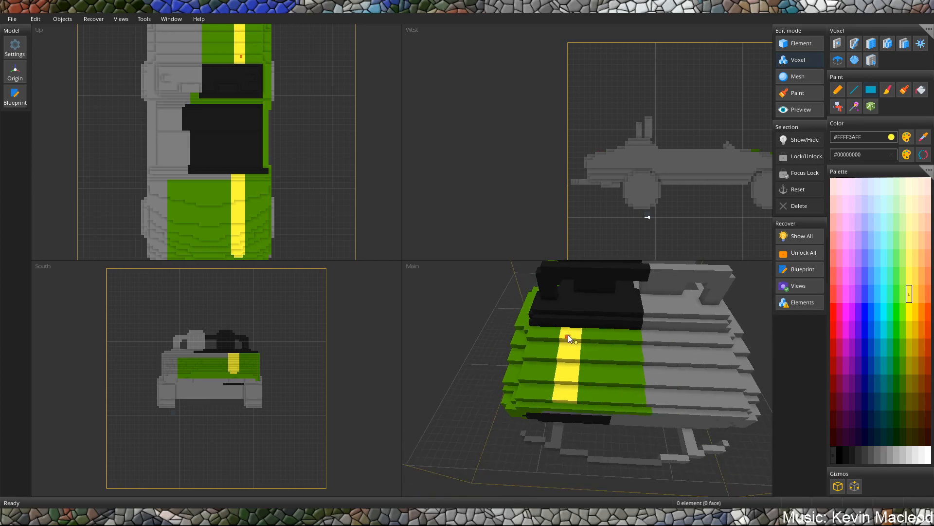
{"action": "right_click_drag", "start_coordinate": [563, 340], "coordinate": [395, 483]}
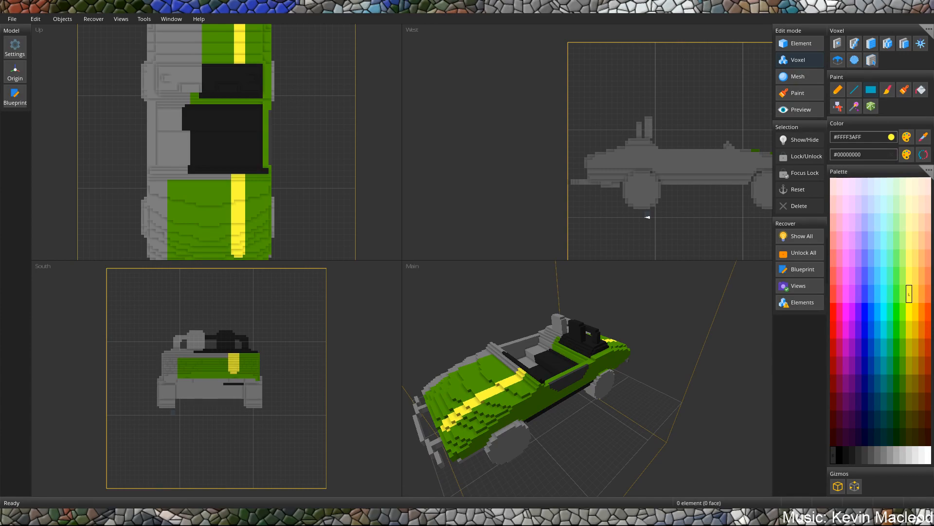
Choose grey #505050FF and repaint the black crossbar between the hood and the cockpit along its whole length.
{"action": "right_click_drag", "start_coordinate": [492, 401], "coordinate": [570, 365]}
{"action": "scroll", "coordinate": [571, 365], "scroll_direction": "up", "scroll_amount": 7}
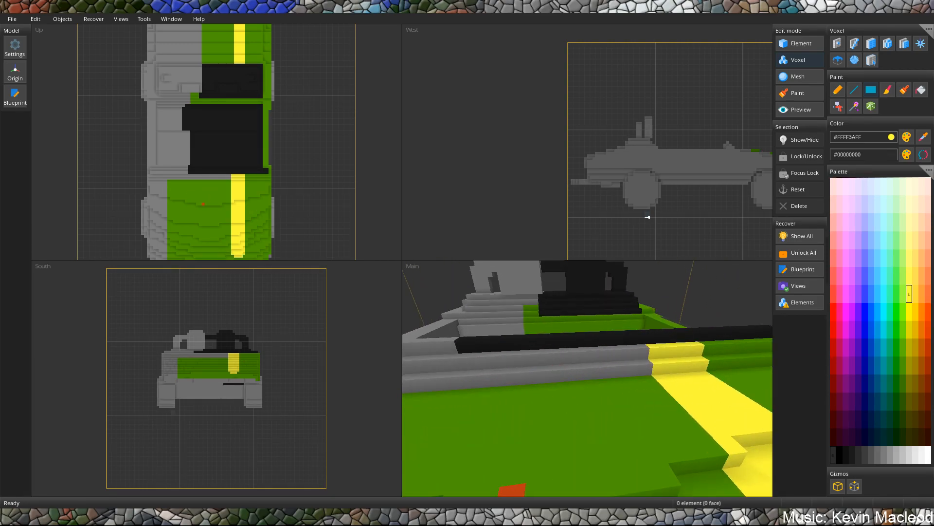
{"action": "right_click_drag", "start_coordinate": [545, 393], "coordinate": [611, 374]}
{"action": "scroll", "coordinate": [579, 395], "scroll_direction": "down", "scroll_amount": 2}
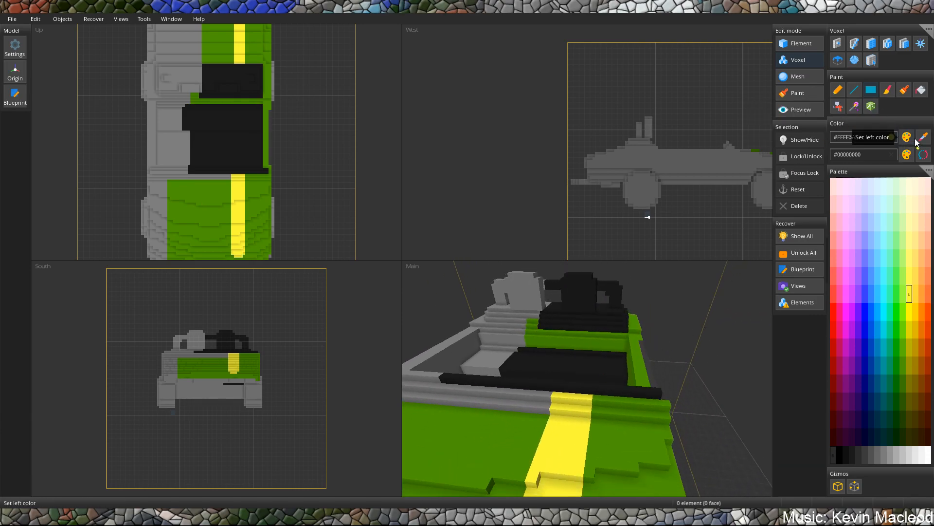
{"action": "left_click", "coordinate": [873, 455]}
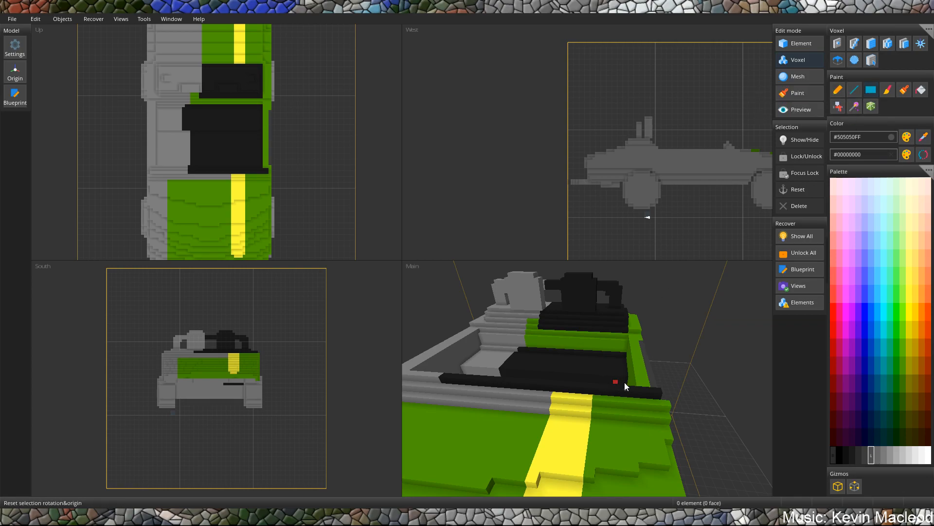
{"action": "left_click_drag", "start_coordinate": [656, 394], "coordinate": [467, 384]}
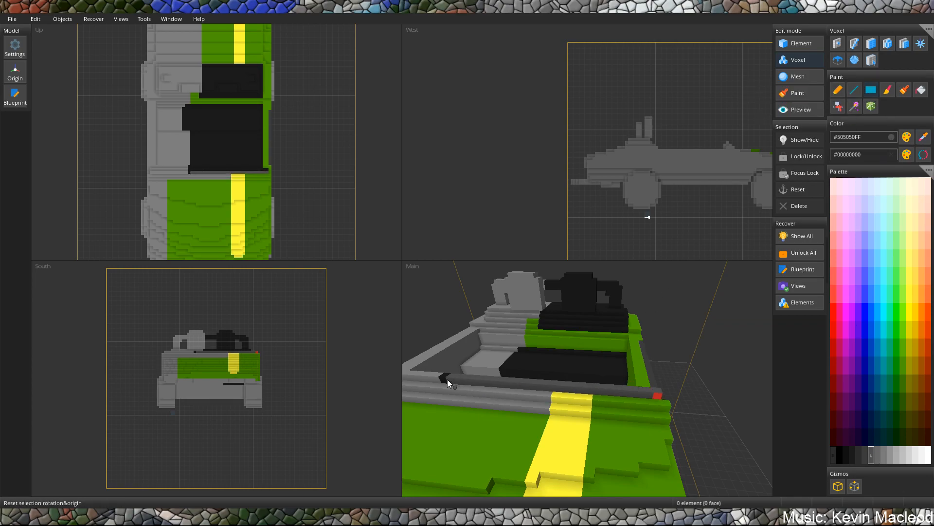
{"action": "right_click_drag", "start_coordinate": [448, 379], "coordinate": [583, 366]}
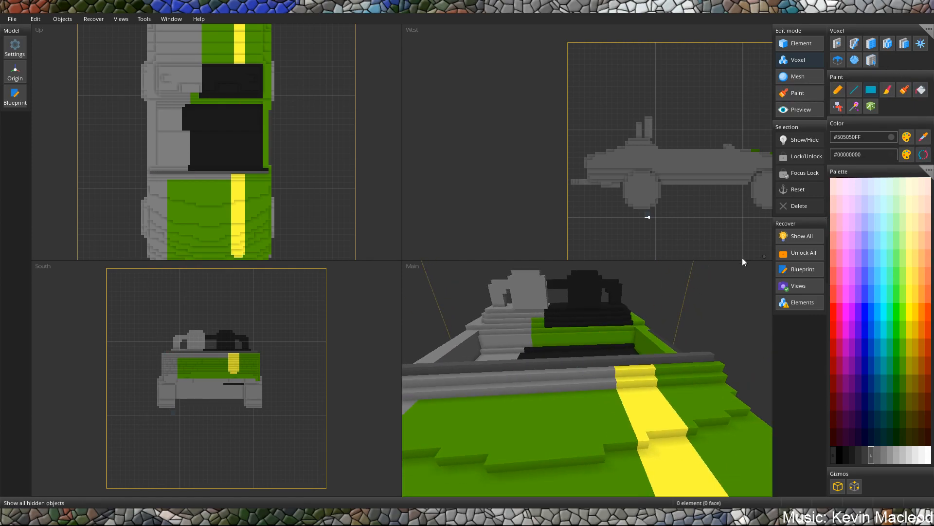
Position and size the blueprint box in the top view so it spans the car's grey half up to the centre line.
{"action": "scroll", "coordinate": [678, 280], "scroll_direction": "down", "scroll_amount": 5}
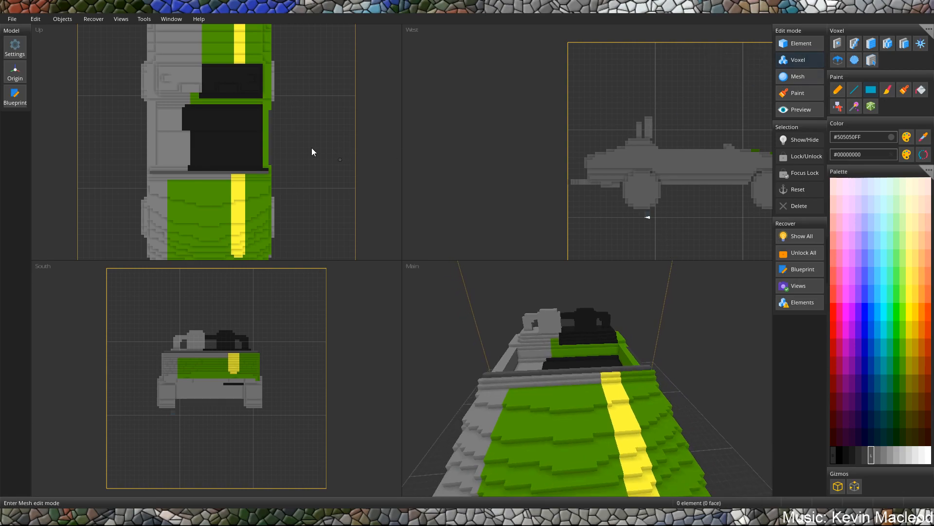
{"action": "left_click", "coordinate": [15, 95]}
{"action": "scroll", "coordinate": [302, 147], "scroll_direction": "down", "scroll_amount": 1}
{"action": "mouse_move", "coordinate": [174, 95]}
{"action": "left_mouse_down"}
{"action": "mouse_move", "coordinate": [225, 38]}
{"action": "mouse_move", "coordinate": [258, 28]}
{"action": "mouse_move", "coordinate": [253, 199]}
{"action": "mouse_move", "coordinate": [310, 276]}
{"action": "left_mouse_up"}
{"action": "scroll", "coordinate": [286, 220], "scroll_direction": "down", "scroll_amount": 2}
{"action": "scroll", "coordinate": [287, 217], "scroll_direction": "down", "scroll_amount": 1}
{"action": "left_click_drag", "start_coordinate": [276, 241], "coordinate": [193, 230]}
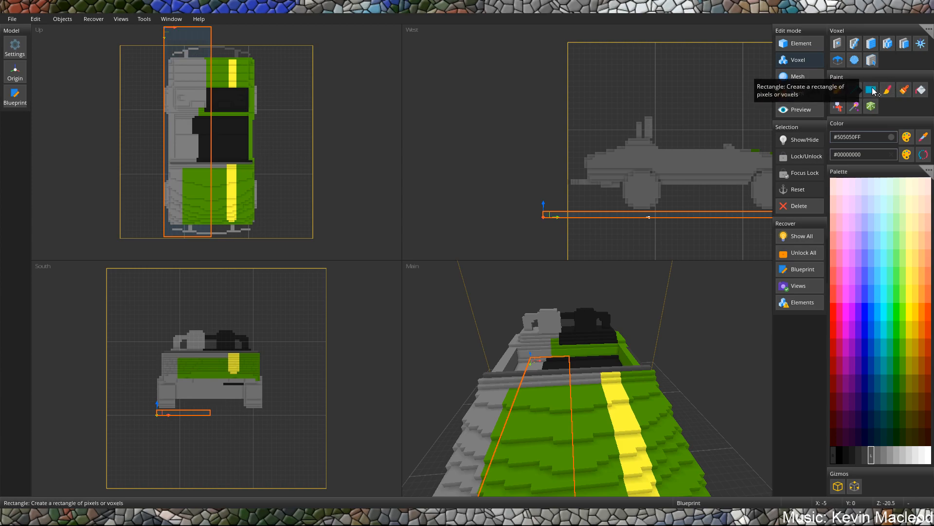
Add a small #505050FF marker cube with the Cuboid tool near the centre of the hood's front edge.
{"action": "left_click", "coordinate": [871, 44]}
{"action": "middle_click_drag", "start_coordinate": [606, 365], "coordinate": [682, 297]}
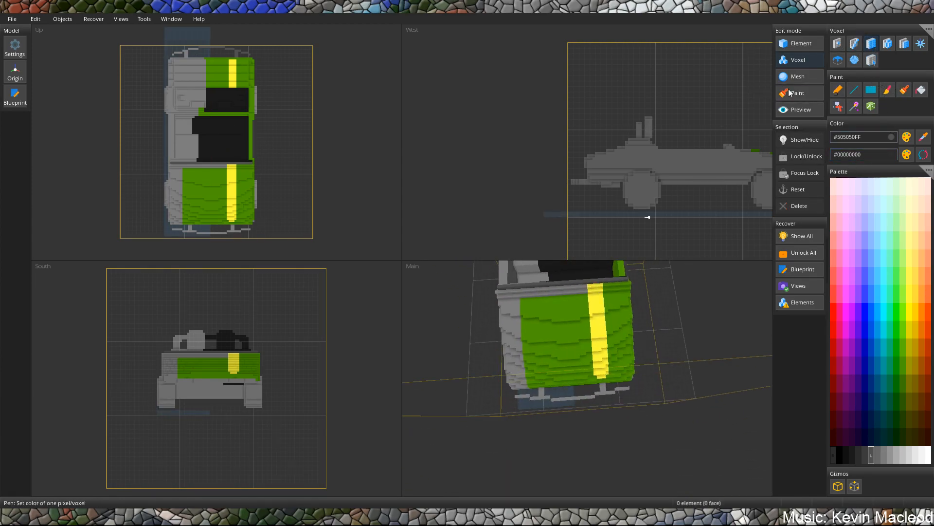
{"action": "left_click", "coordinate": [15, 94]}
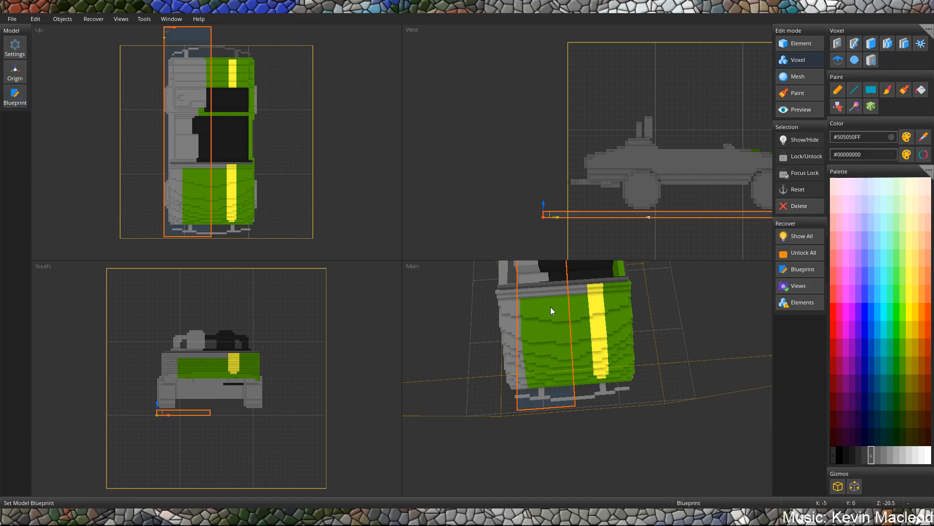
{"action": "left_click", "coordinate": [871, 45]}
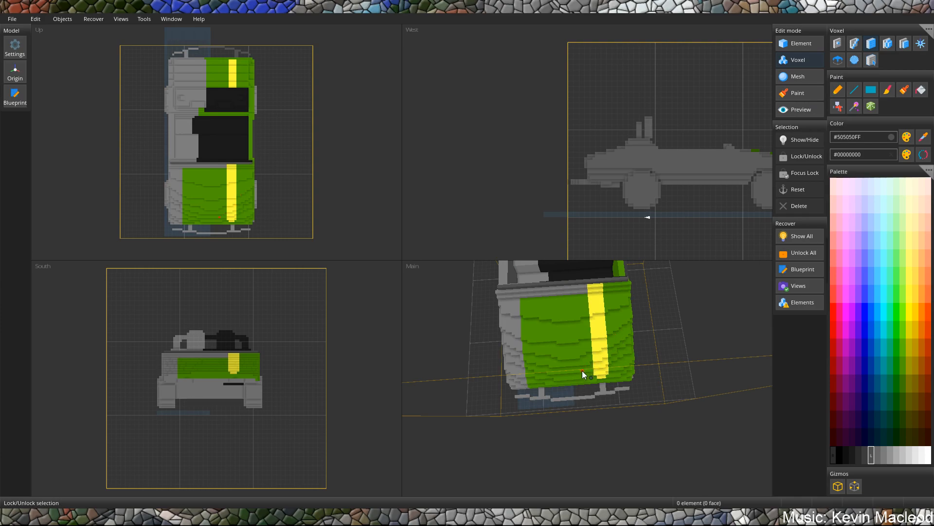
{"action": "left_click", "coordinate": [574, 382]}
{"action": "scroll", "coordinate": [584, 383], "scroll_direction": "up", "scroll_amount": 5}
{"action": "middle_click_drag", "start_coordinate": [592, 372], "coordinate": [602, 343]}
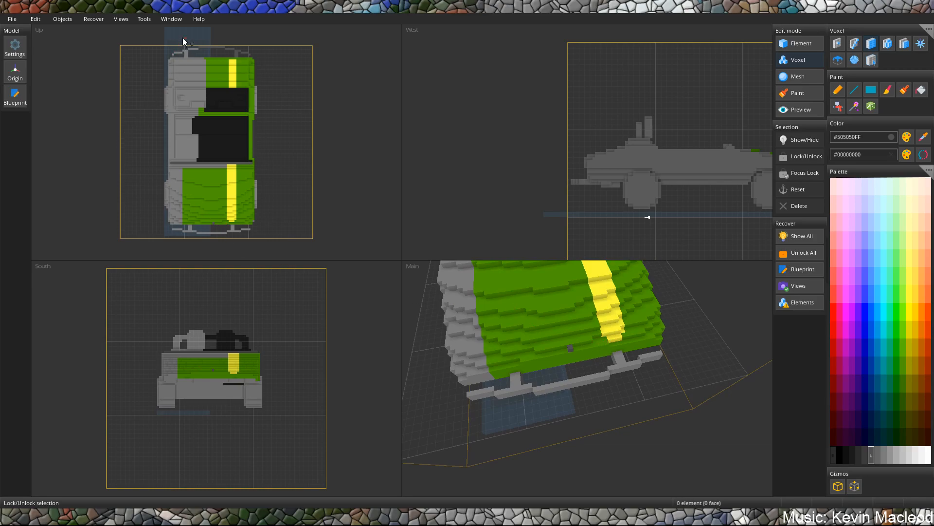
Move the blueprint box over the painted half to X 7, Z -16 and stretch it to enclose the car's full height and length.
{"action": "left_click", "coordinate": [15, 95]}
{"action": "left_click_drag", "start_coordinate": [175, 44], "coordinate": [222, 48]}
{"action": "middle_click_drag", "start_coordinate": [496, 373], "coordinate": [612, 334]}
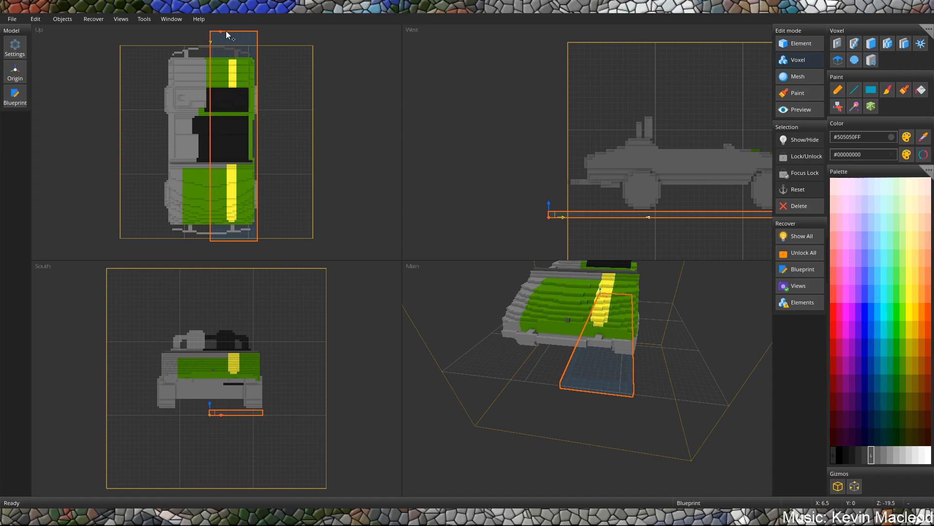
{"action": "mouse_move", "coordinate": [215, 36]}
{"action": "left_mouse_down"}
{"action": "mouse_move", "coordinate": [215, 50]}
{"action": "mouse_move", "coordinate": [212, 28]}
{"action": "left_mouse_up"}
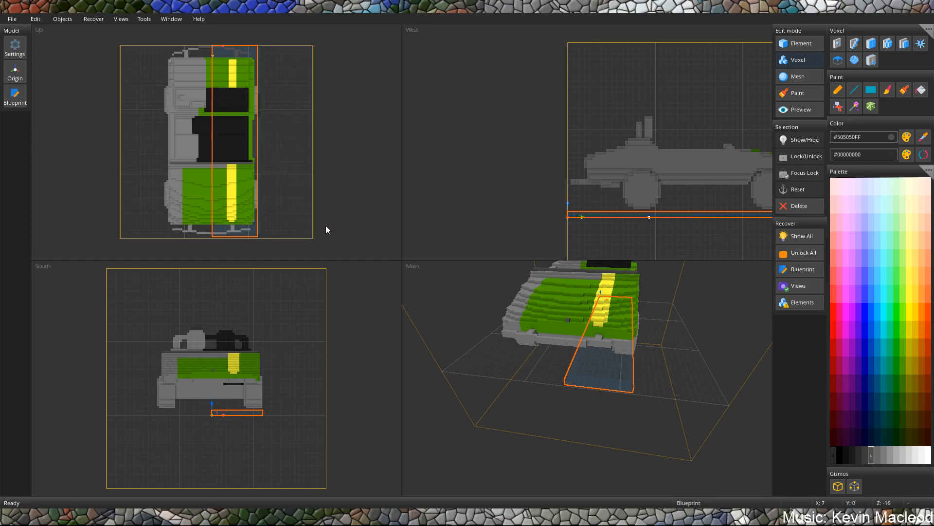
{"action": "right_click_drag", "start_coordinate": [550, 404], "coordinate": [687, 173]}
{"action": "left_click_drag", "start_coordinate": [573, 217], "coordinate": [570, 118]}
{"action": "middle_click_drag", "start_coordinate": [725, 134], "coordinate": [686, 125]}
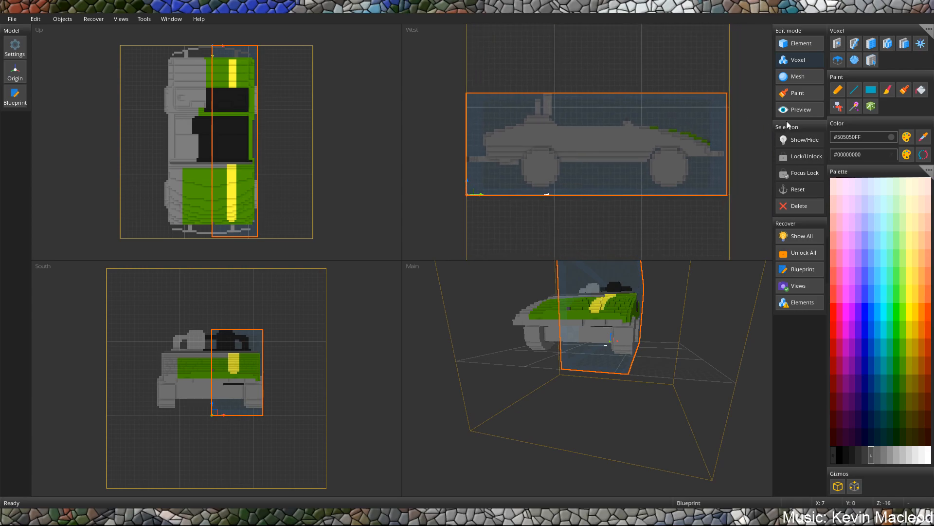
Copy the painted half's voxels inside the blueprint box.
{"action": "left_click", "coordinate": [926, 30]}
{"action": "mouse_move", "coordinate": [860, 73]}
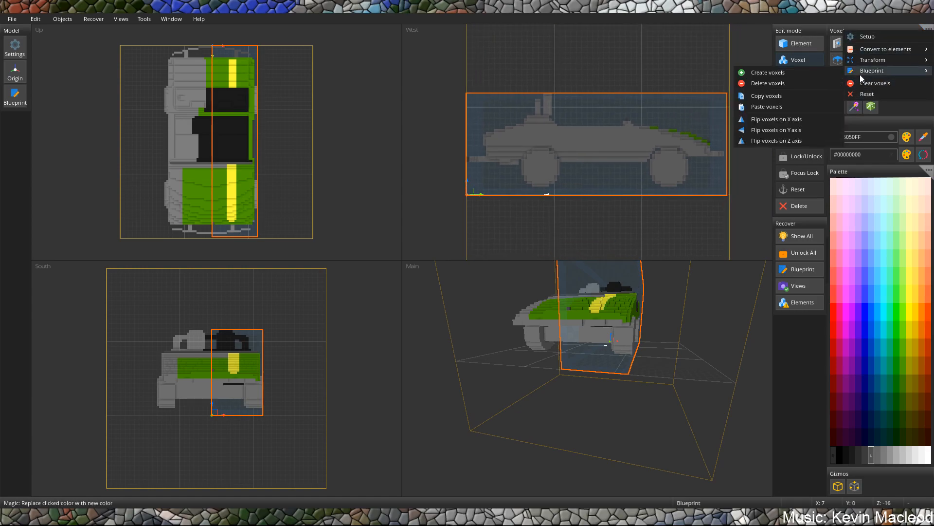
{"action": "left_click", "coordinate": [776, 98]}
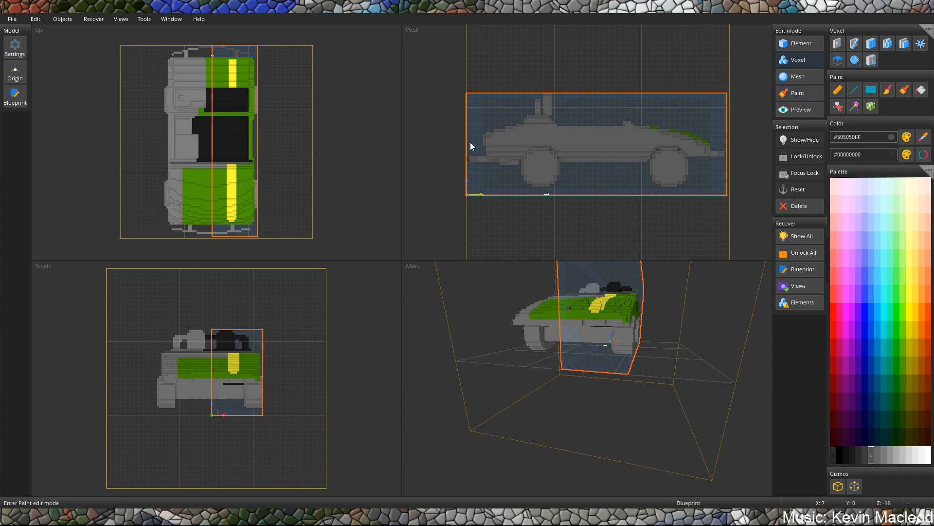
Move the blueprint box over the grey half to X -5 and delete the voxels inside it.
{"action": "left_click_drag", "start_coordinate": [217, 51], "coordinate": [169, 51]}
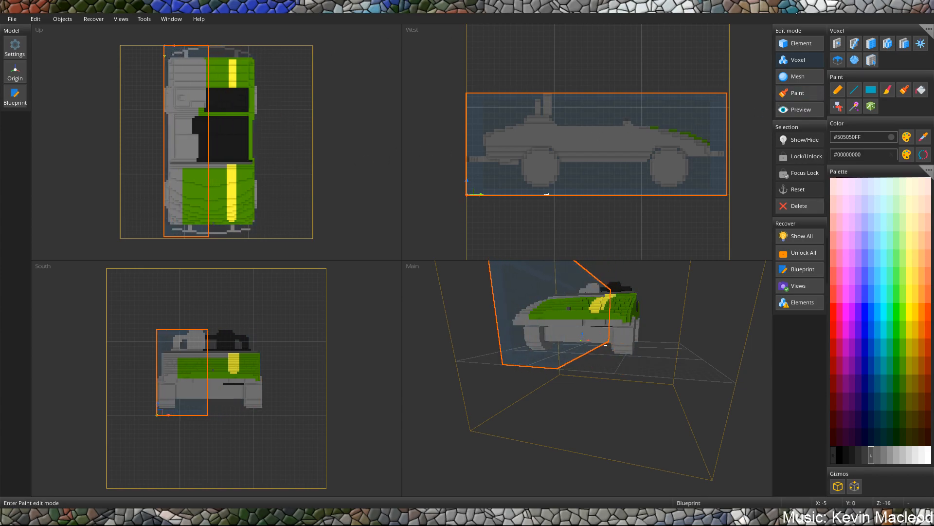
{"action": "left_click", "coordinate": [926, 29]}
{"action": "mouse_move", "coordinate": [907, 53]}
{"action": "mouse_move", "coordinate": [891, 72]}
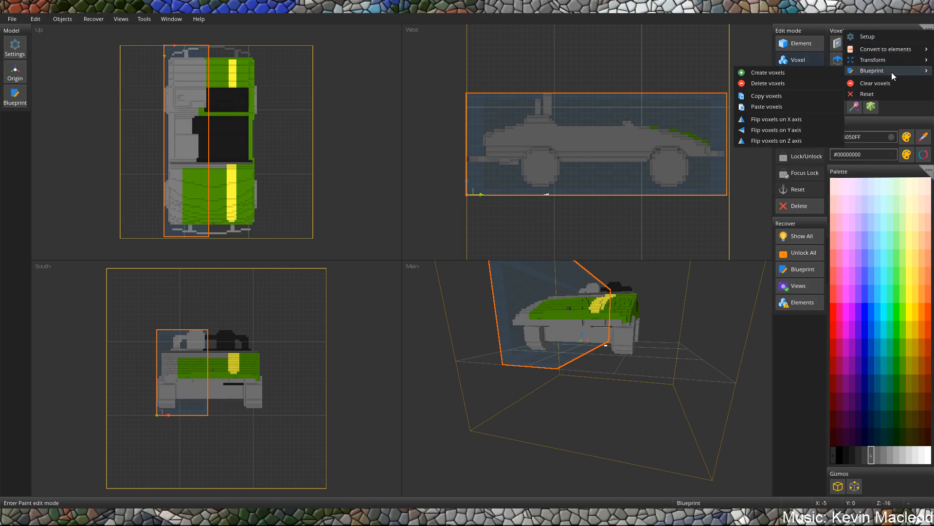
{"action": "left_click", "coordinate": [757, 84]}
Paste the copied voxels into the blueprint box and flip them on the X axis to mirror the painted half.
{"action": "left_click", "coordinate": [926, 29]}
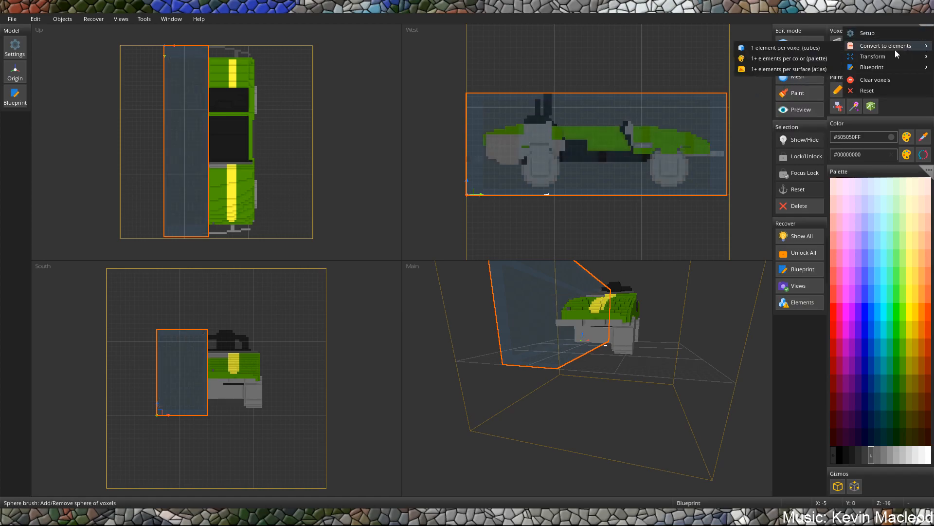
{"action": "mouse_move", "coordinate": [862, 67]}
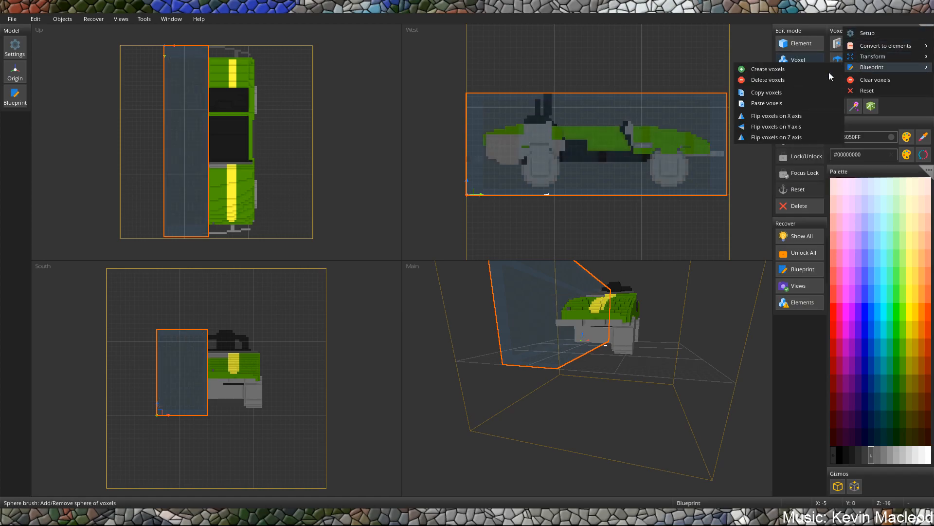
{"action": "left_click", "coordinate": [772, 102]}
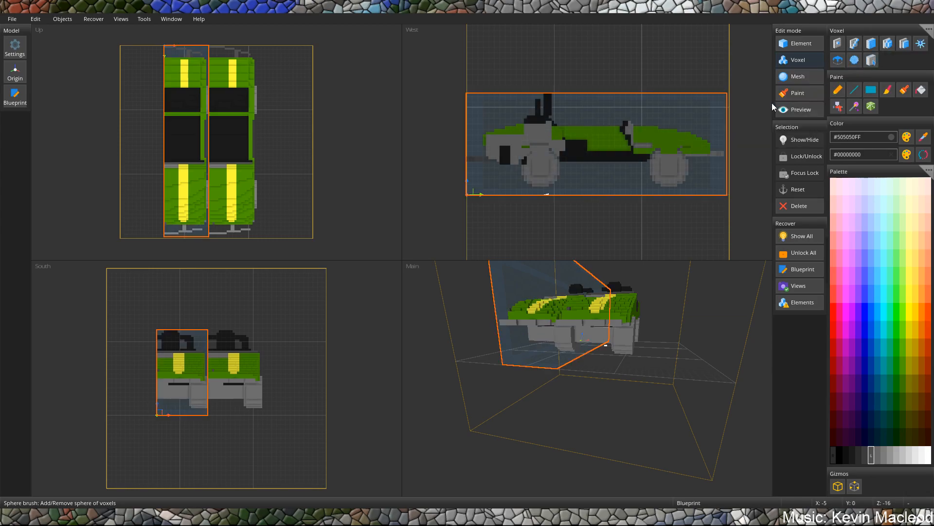
{"action": "left_click", "coordinate": [926, 29]}
{"action": "mouse_move", "coordinate": [862, 72]}
{"action": "left_click", "coordinate": [745, 120]}
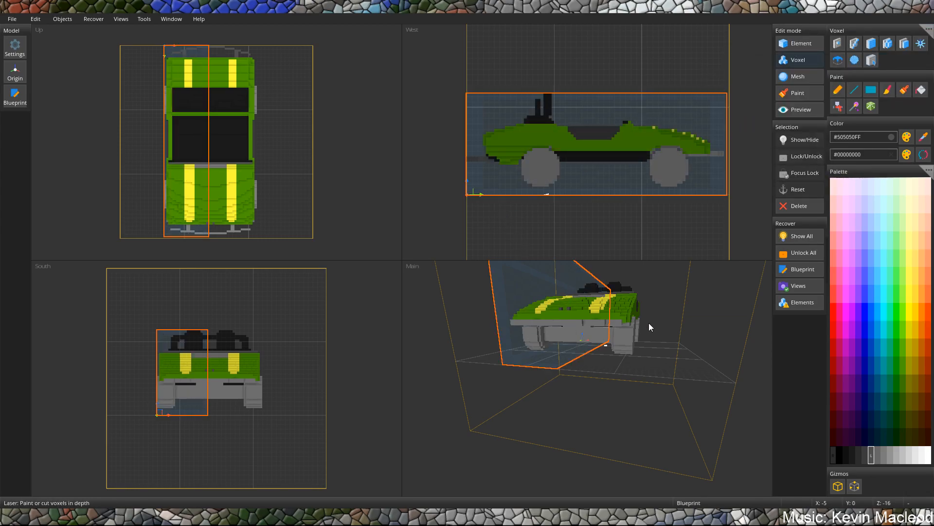
Remove the small grey marker cubes from the centre of the hood's front edge.
{"action": "mouse_move", "coordinate": [636, 314]}
{"action": "middle_mouse_down"}
{"action": "mouse_move", "coordinate": [662, 342]}
{"action": "mouse_move", "coordinate": [636, 322]}
{"action": "middle_mouse_up"}
{"action": "scroll", "coordinate": [581, 310], "scroll_direction": "up", "scroll_amount": 3}
{"action": "middle_click_drag", "start_coordinate": [582, 310], "coordinate": [593, 340]}
{"action": "scroll", "coordinate": [593, 338], "scroll_direction": "up", "scroll_amount": 3}
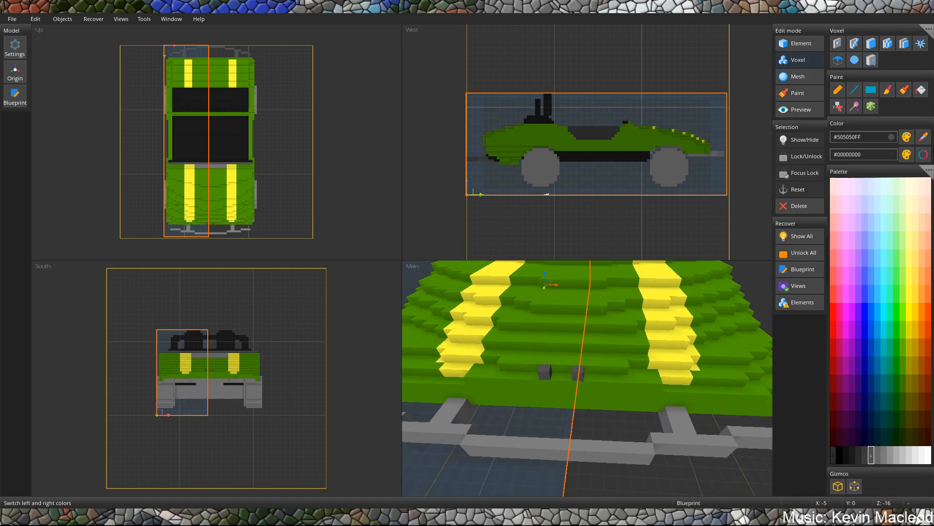
{"action": "left_click", "coordinate": [925, 139]}
{"action": "left_click", "coordinate": [574, 375]}
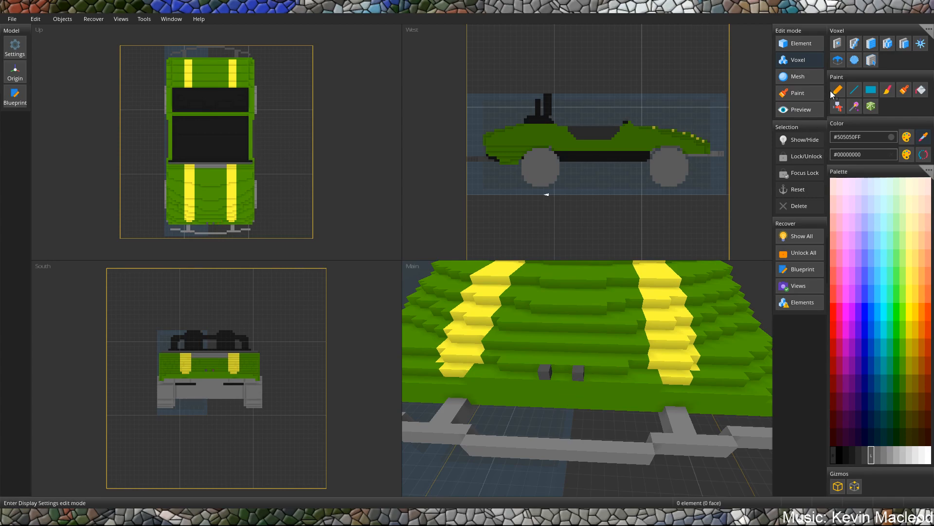
{"action": "left_click", "coordinate": [869, 96]}
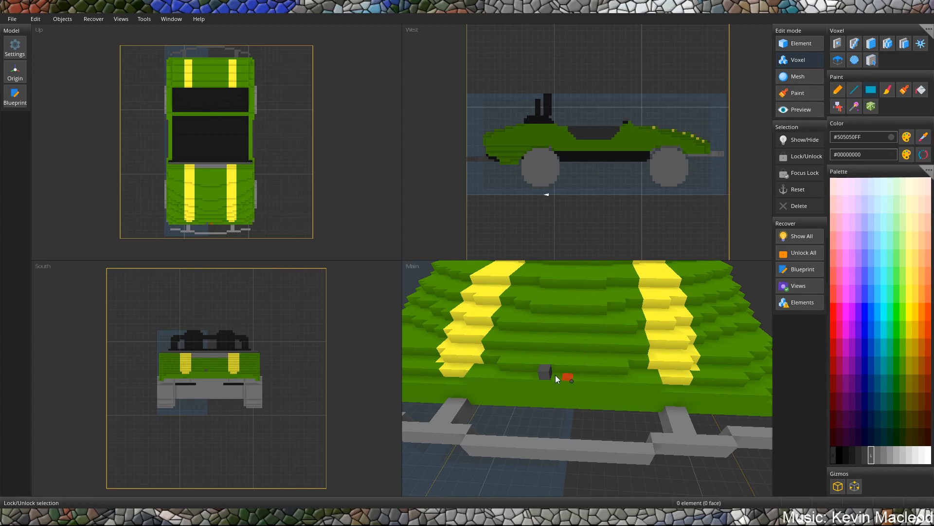
Sample the hood's green (#4E9B00FF) and paint the grey steps between the yellow stripes below the crossbar with rectangles.
{"action": "scroll", "coordinate": [600, 315], "scroll_direction": "down", "scroll_amount": 5}
{"action": "middle_click_drag", "start_coordinate": [601, 312], "coordinate": [579, 329]}
{"action": "scroll", "coordinate": [624, 305], "scroll_direction": "up", "scroll_amount": 4}
{"action": "middle_click_drag", "start_coordinate": [559, 385], "coordinate": [579, 370]}
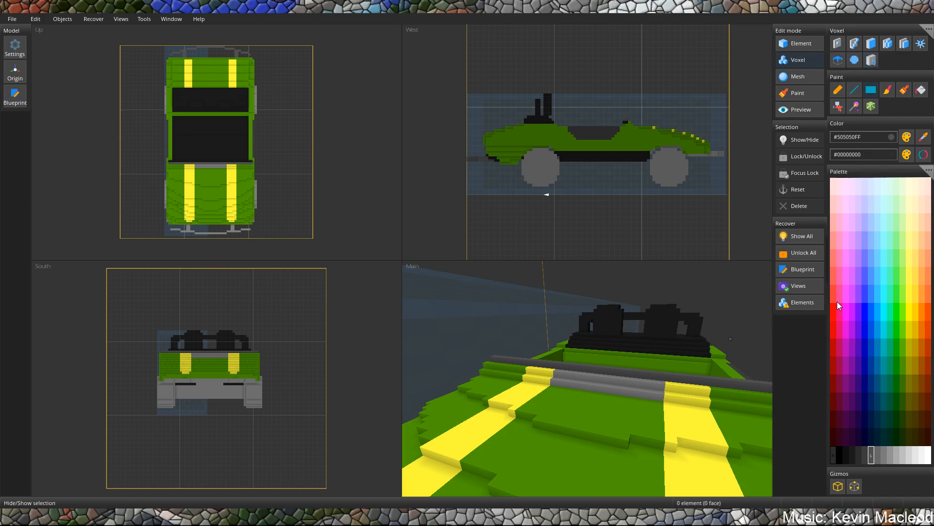
{"action": "left_click", "coordinate": [565, 412]}
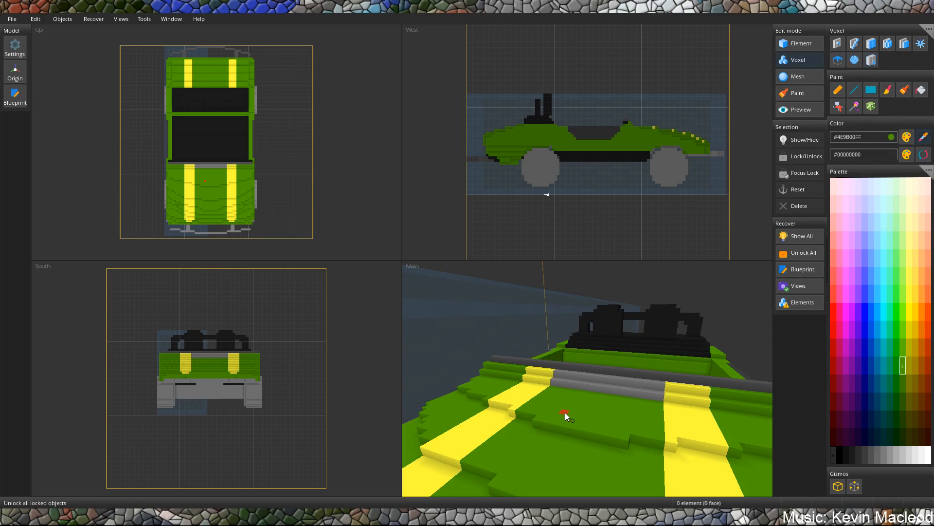
{"action": "left_click", "coordinate": [871, 90]}
{"action": "scroll", "coordinate": [600, 315], "scroll_direction": "up", "scroll_amount": 2}
{"action": "scroll", "coordinate": [600, 316], "scroll_direction": "up", "scroll_amount": 1}
{"action": "left_click_drag", "start_coordinate": [531, 387], "coordinate": [735, 390]}
{"action": "scroll", "coordinate": [690, 359], "scroll_direction": "down", "scroll_amount": 3}
{"action": "scroll", "coordinate": [652, 334], "scroll_direction": "up", "scroll_amount": 5}
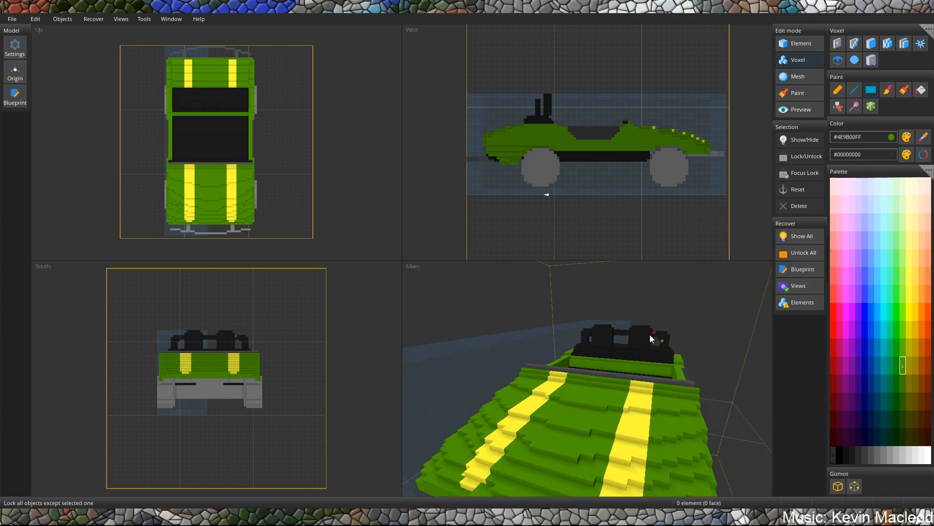
Sample the crossbar's grey (#505050FF) and add a row of voxels along the middle of its hood-facing side.
{"action": "left_click", "coordinate": [923, 139]}
{"action": "left_click", "coordinate": [638, 402]}
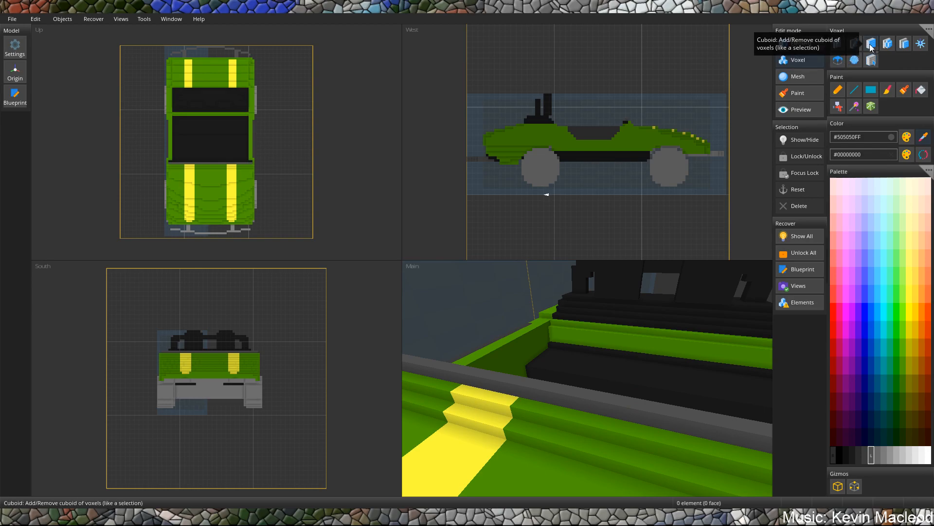
{"action": "scroll", "coordinate": [480, 390], "scroll_direction": "down", "scroll_amount": 3}
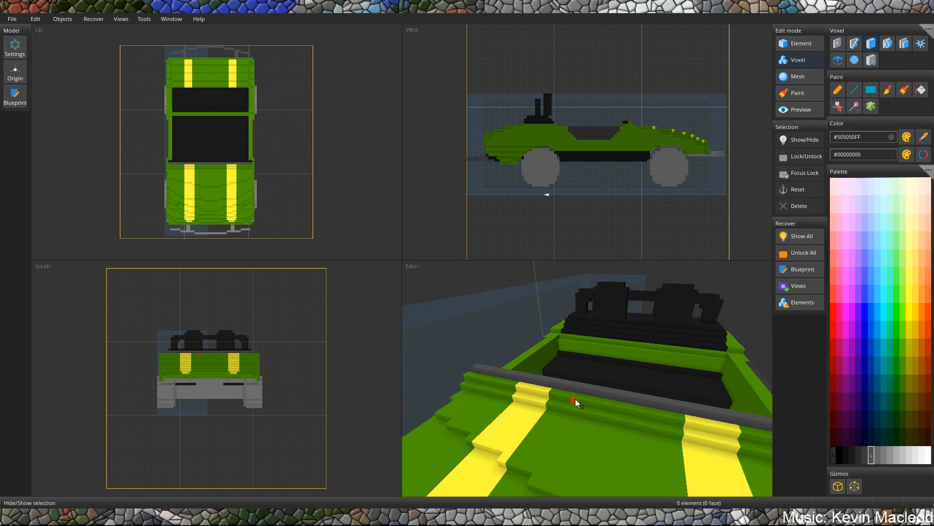
{"action": "left_click_drag", "start_coordinate": [632, 405], "coordinate": [679, 419]}
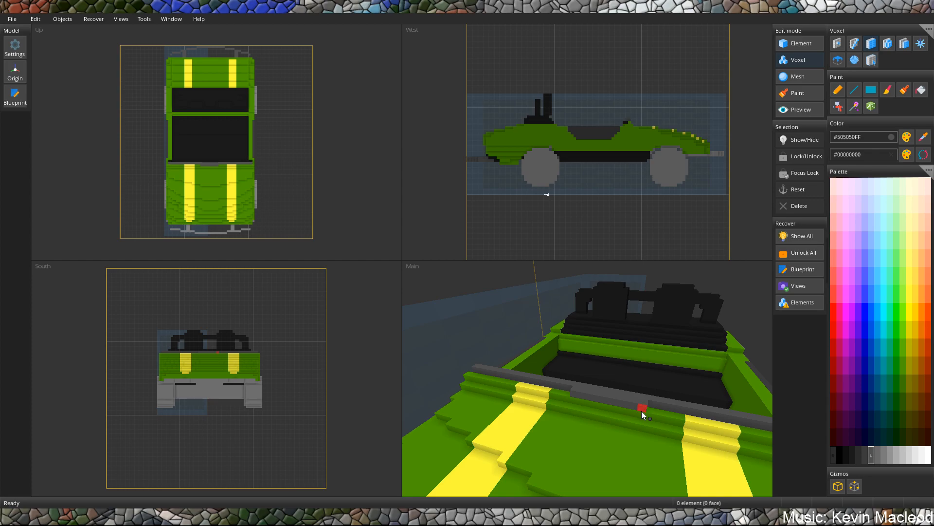
Build up a raised grey block on the middle of the crossbar and trim it to a short piece at the centre.
{"action": "scroll", "coordinate": [642, 411], "scroll_direction": "up", "scroll_amount": 3}
{"action": "left_click_drag", "start_coordinate": [706, 413], "coordinate": [574, 393]}
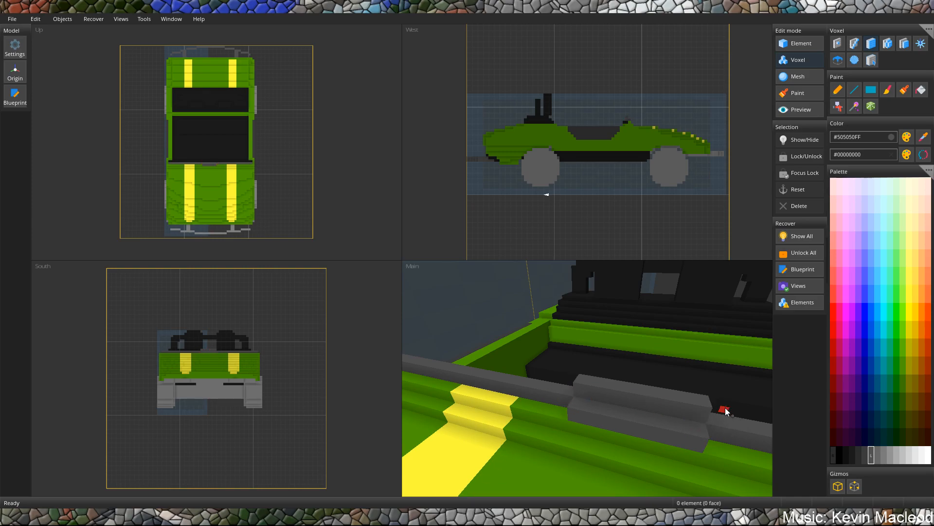
{"action": "right_click_drag", "start_coordinate": [699, 428], "coordinate": [695, 414]}
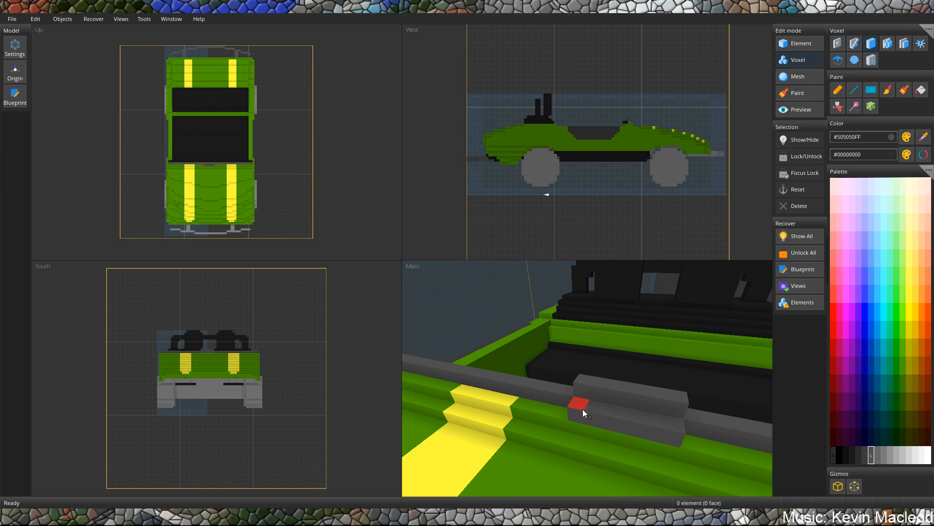
{"action": "scroll", "coordinate": [589, 396], "scroll_direction": "down", "scroll_amount": 5}
{"action": "middle_click_drag", "start_coordinate": [598, 397], "coordinate": [626, 409]}
{"action": "scroll", "coordinate": [615, 410], "scroll_direction": "up", "scroll_amount": 10}
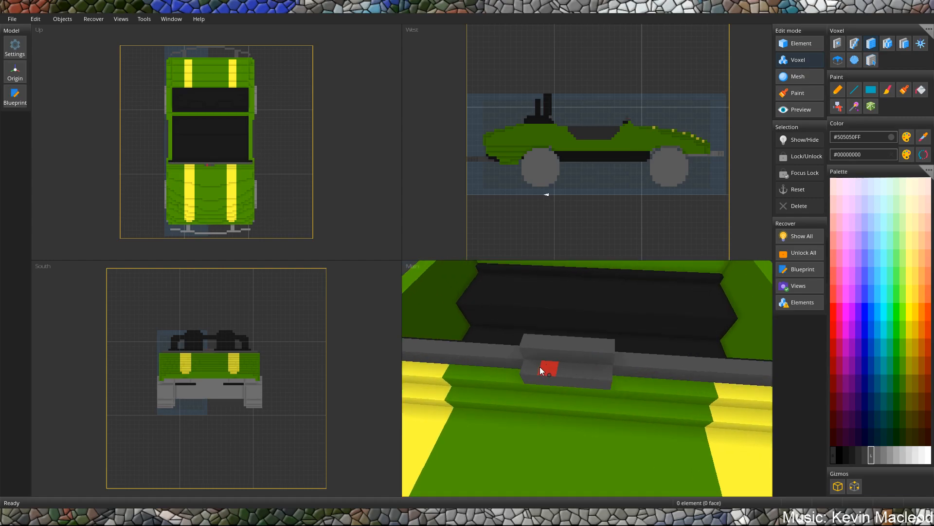
{"action": "scroll", "coordinate": [536, 359], "scroll_direction": "down", "scroll_amount": 5}
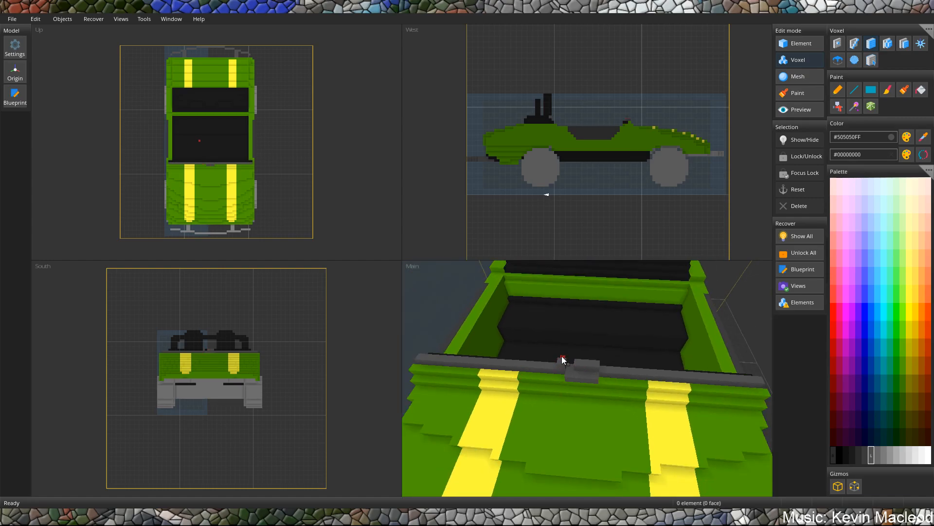
{"action": "scroll", "coordinate": [604, 334], "scroll_direction": "down", "scroll_amount": 7}
{"action": "mouse_move", "coordinate": [585, 386]}
{"action": "middle_mouse_down"}
{"action": "mouse_move", "coordinate": [603, 336]}
{"action": "mouse_move", "coordinate": [645, 345]}
{"action": "mouse_move", "coordinate": [573, 331]}
{"action": "mouse_move", "coordinate": [667, 354]}
{"action": "mouse_move", "coordinate": [598, 373]}
{"action": "mouse_move", "coordinate": [694, 380]}
{"action": "mouse_move", "coordinate": [711, 365]}
{"action": "mouse_move", "coordinate": [537, 370]}
{"action": "mouse_move", "coordinate": [579, 384]}
{"action": "middle_mouse_up"}
{"action": "scroll", "coordinate": [539, 369], "scroll_direction": "up", "scroll_amount": 4}
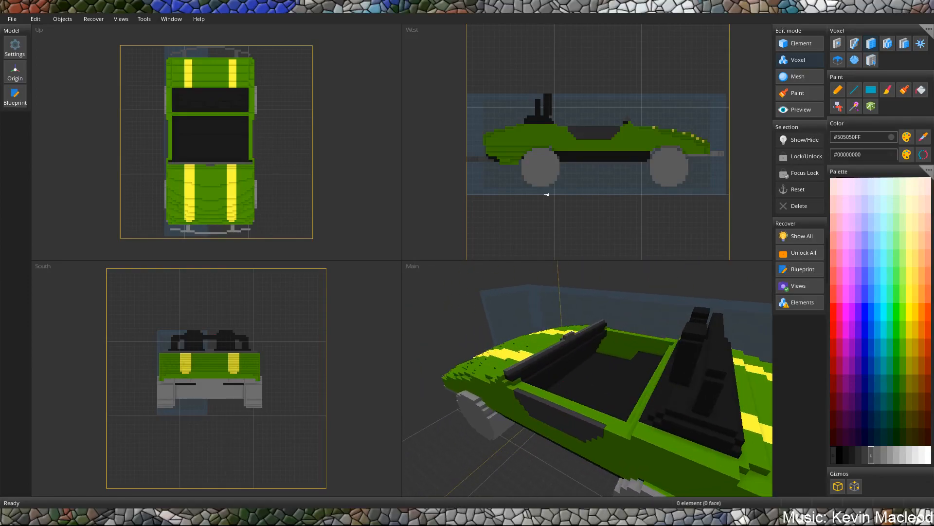
Flood the crossbar and its raised centre block with the lighter grey #7C7C7CFF using the Bucket.
{"action": "middle_click_drag", "start_coordinate": [553, 373], "coordinate": [611, 406]}
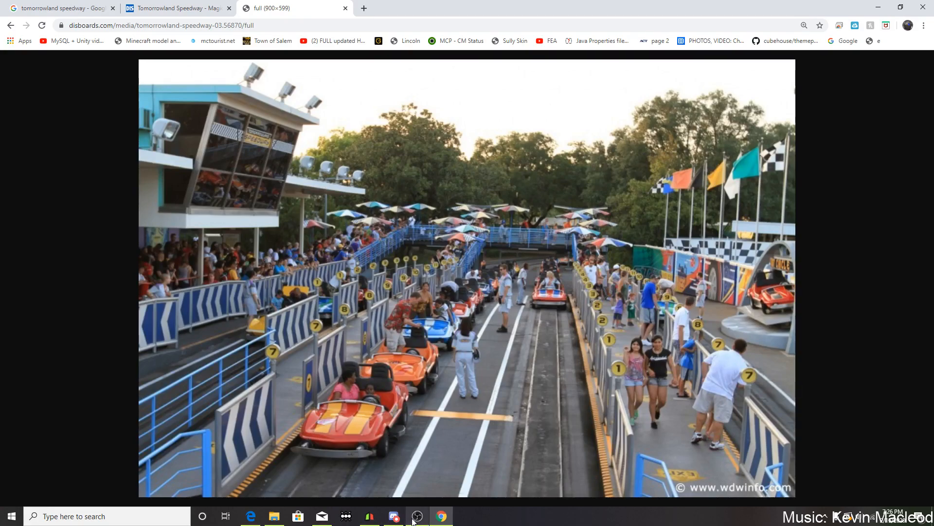
{"action": "left_click", "coordinate": [369, 516]}
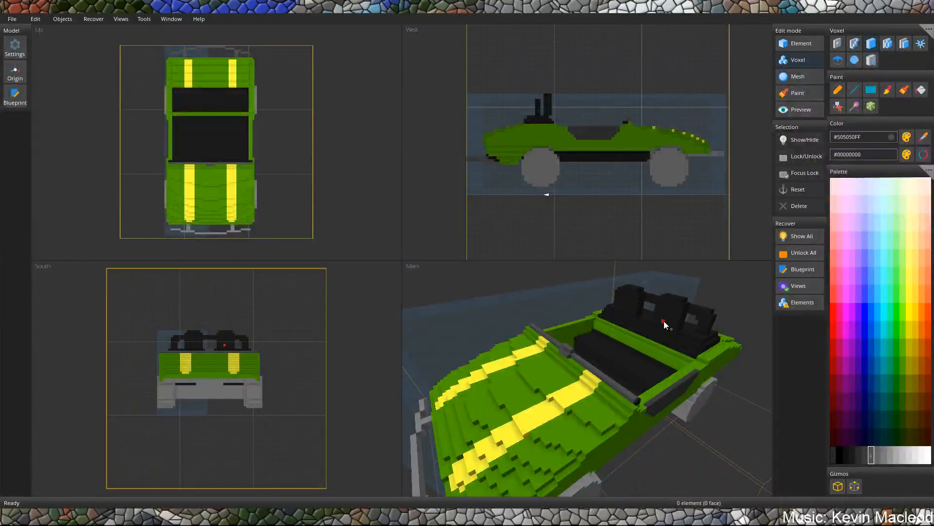
{"action": "middle_click_drag", "start_coordinate": [563, 349], "coordinate": [586, 356]}
{"action": "scroll", "coordinate": [586, 355], "scroll_direction": "up", "scroll_amount": 3}
{"action": "middle_click_drag", "start_coordinate": [644, 324], "coordinate": [551, 333]}
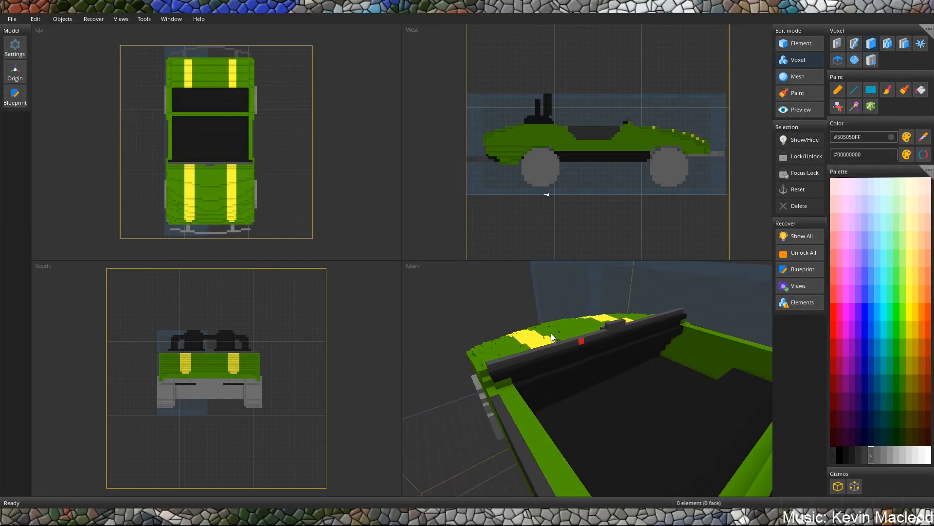
{"action": "middle_click_drag", "start_coordinate": [611, 363], "coordinate": [575, 376]}
{"action": "scroll", "coordinate": [588, 385], "scroll_direction": "up", "scroll_amount": 3}
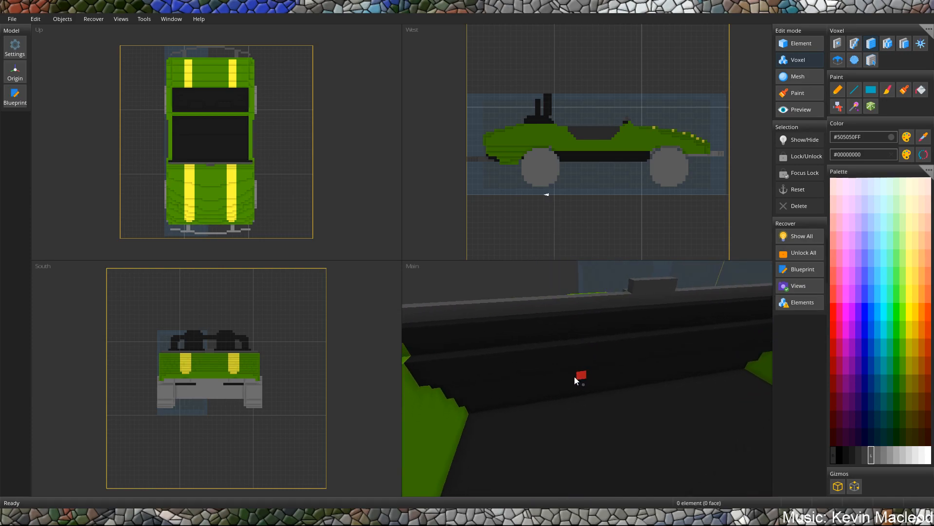
{"action": "left_click", "coordinate": [884, 456]}
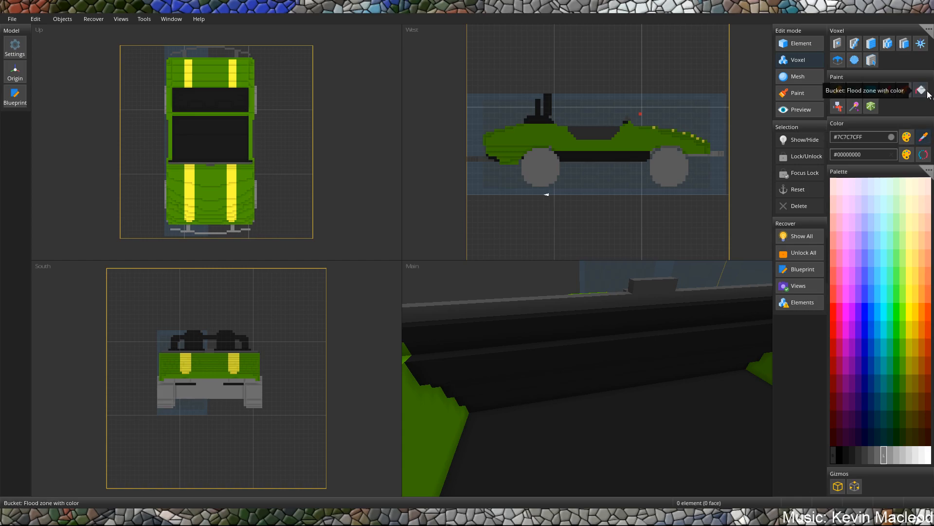
{"action": "left_click", "coordinate": [644, 282]}
{"action": "middle_click_drag", "start_coordinate": [575, 294], "coordinate": [749, 309]}
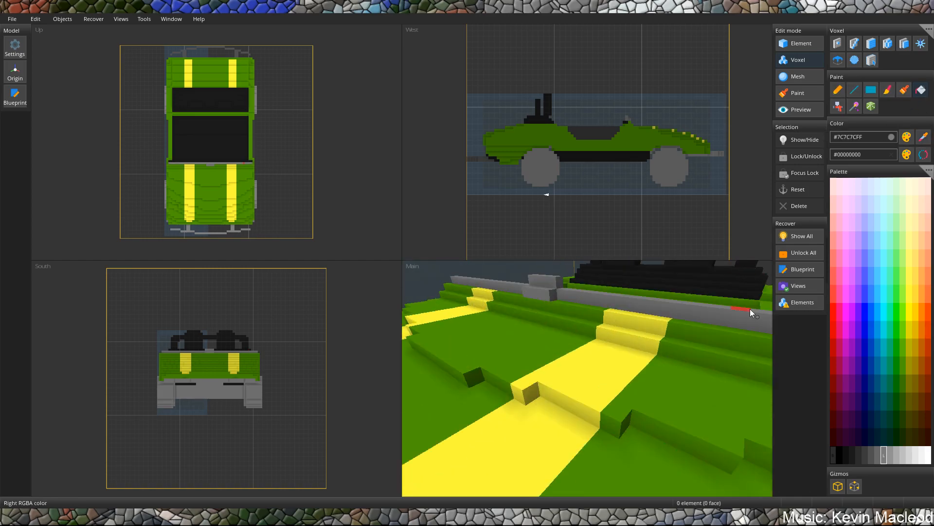
Fill all segments and brackets of the rear bumper with the same grey, #7C7C7CFF.
{"action": "scroll", "coordinate": [744, 311], "scroll_direction": "down", "scroll_amount": 5}
{"action": "middle_click_drag", "start_coordinate": [531, 407], "coordinate": [577, 366]}
{"action": "middle_click_drag", "start_coordinate": [643, 384], "coordinate": [581, 425]}
{"action": "scroll", "coordinate": [582, 419], "scroll_direction": "up", "scroll_amount": 3}
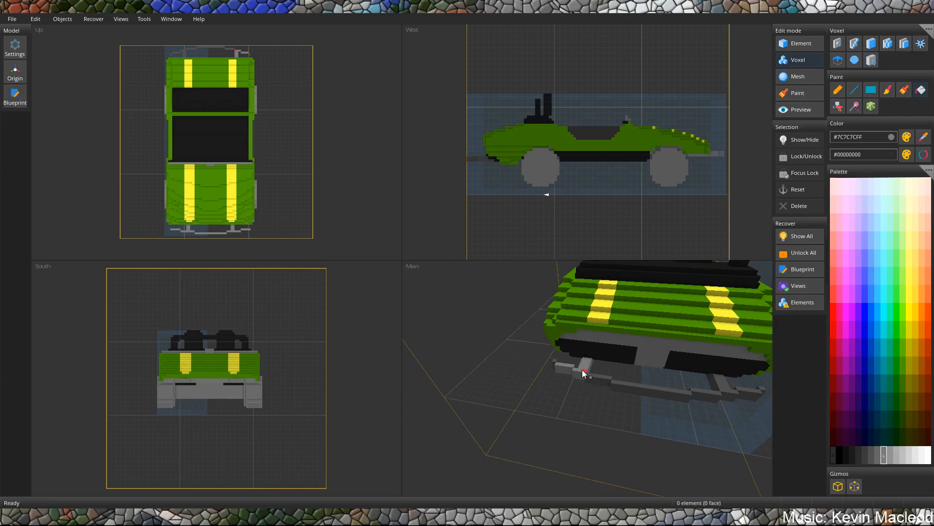
{"action": "mouse_move", "coordinate": [607, 378]}
{"action": "left_mouse_down"}
{"action": "mouse_move", "coordinate": [700, 395]}
{"action": "mouse_move", "coordinate": [742, 387]}
{"action": "left_mouse_up"}
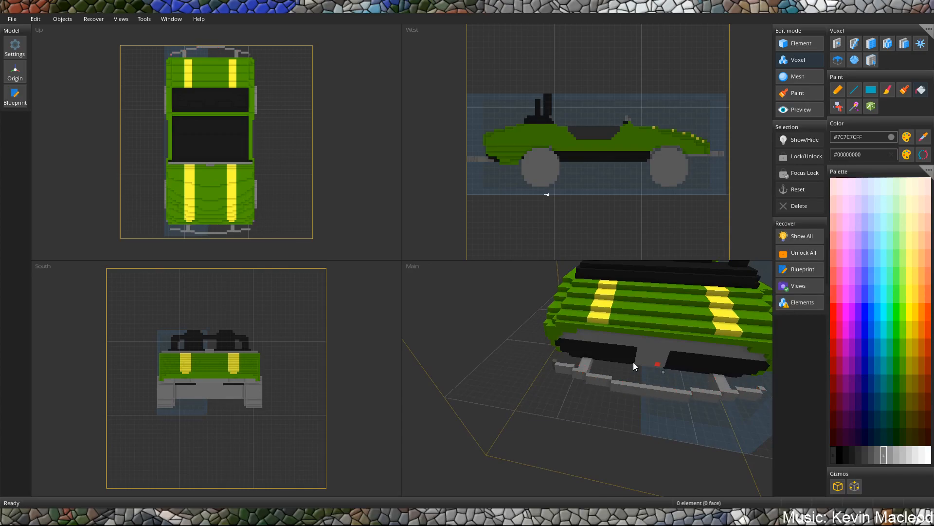
Sample the car's black (#1B1B1BFF) and flood the grey panel areas above the rear bumper with it.
{"action": "right_click_drag", "start_coordinate": [559, 368], "coordinate": [608, 351]}
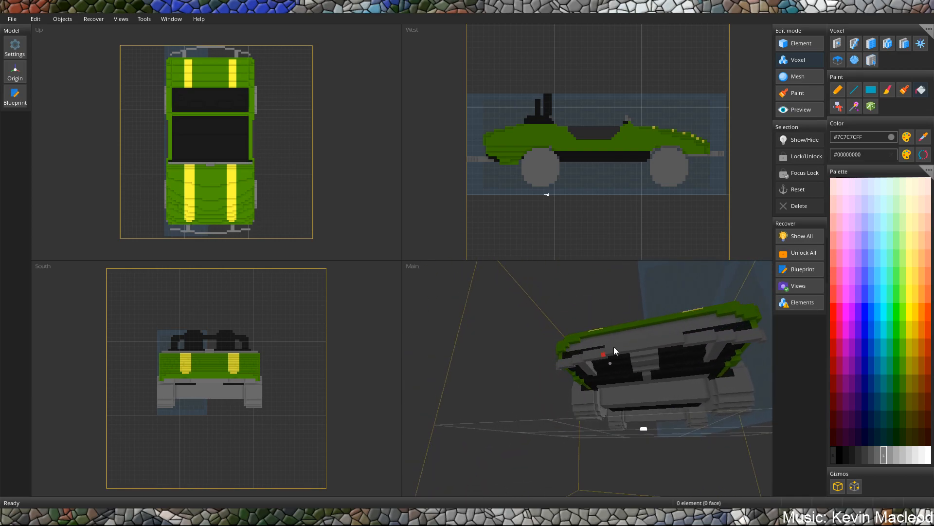
{"action": "left_click", "coordinate": [929, 135]}
{"action": "left_click", "coordinate": [666, 372]}
{"action": "scroll", "coordinate": [610, 417], "scroll_direction": "up", "scroll_amount": 3}
{"action": "right_click_drag", "start_coordinate": [609, 418], "coordinate": [602, 380]}
{"action": "right_click_drag", "start_coordinate": [647, 404], "coordinate": [546, 333]}
{"action": "left_click_drag", "start_coordinate": [546, 333], "coordinate": [508, 317]}
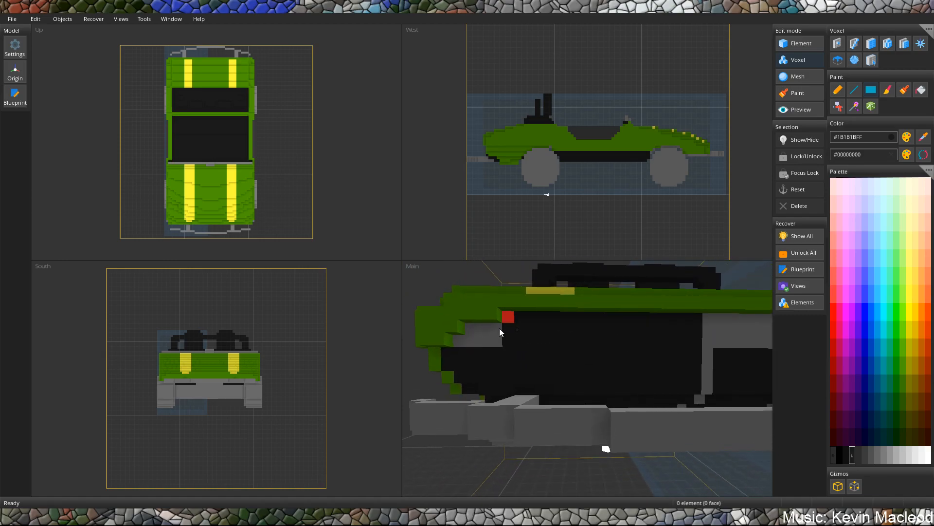
{"action": "left_click_drag", "start_coordinate": [460, 341], "coordinate": [491, 335]}
Fill the grey faces on the underside behind the rear wheels with black (#1B1B1BFF).
{"action": "right_click_drag", "start_coordinate": [691, 346], "coordinate": [577, 357]}
{"action": "left_click", "coordinate": [564, 383]}
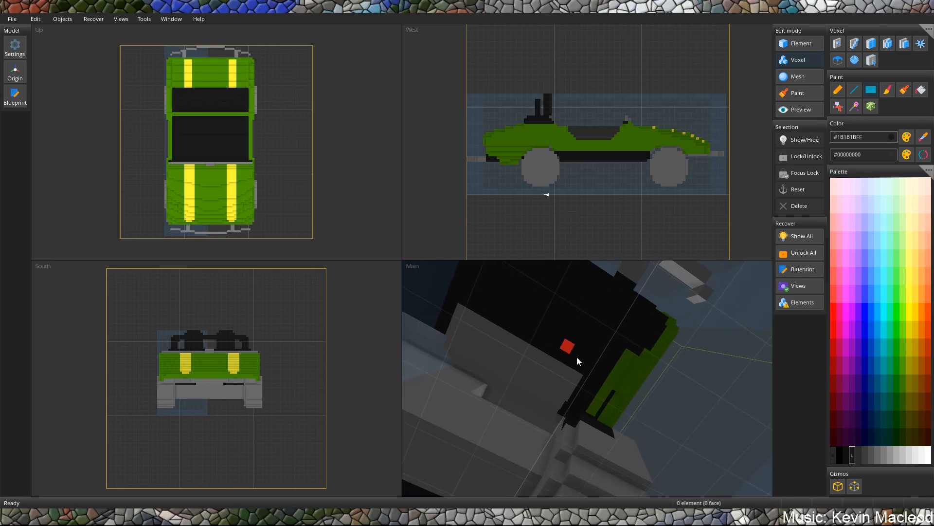
{"action": "left_click", "coordinate": [533, 373]}
{"action": "right_click_drag", "start_coordinate": [500, 337], "coordinate": [576, 381]}
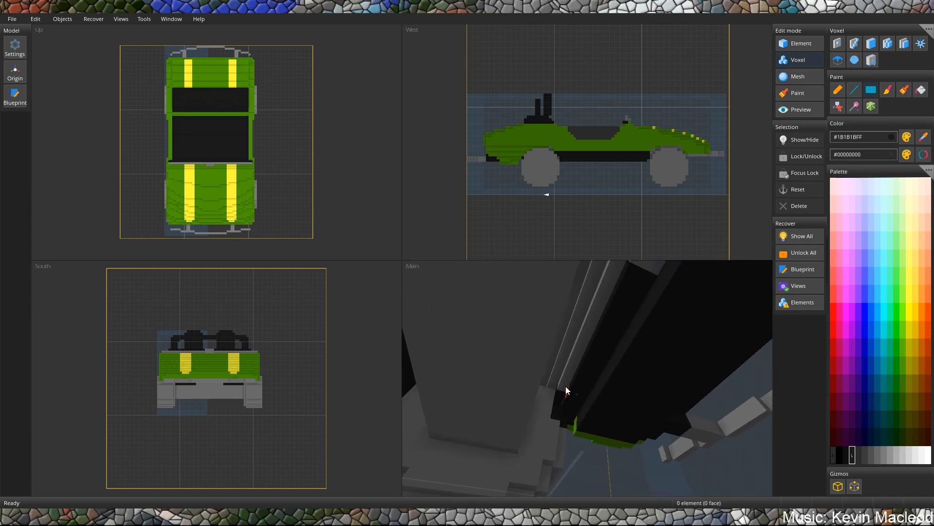
{"action": "right_click_drag", "start_coordinate": [522, 398], "coordinate": [574, 384]}
{"action": "right_click_drag", "start_coordinate": [627, 300], "coordinate": [662, 404]}
{"action": "left_click", "coordinate": [469, 308]}
{"action": "left_click_drag", "start_coordinate": [690, 274], "coordinate": [596, 275]}
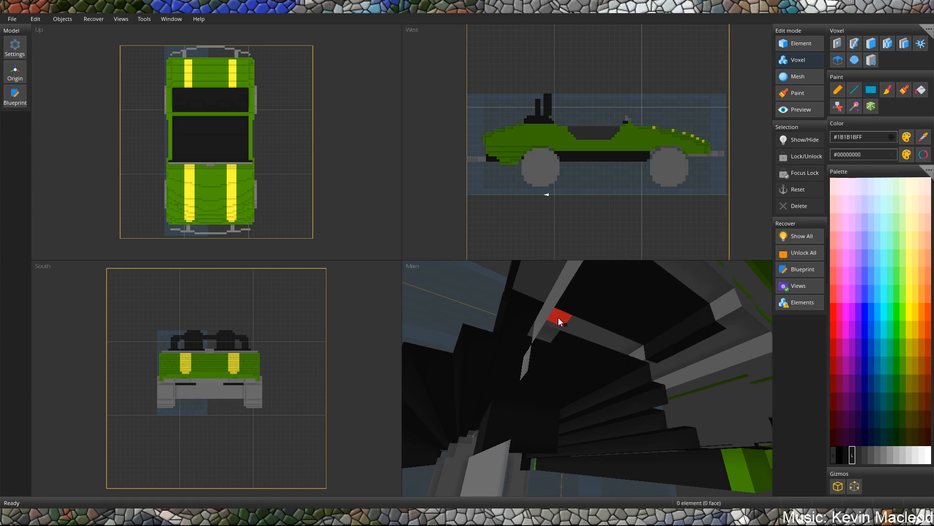
Flood the remaining grey undercarriage and the wheels with black (#1B1B1BFF).
{"action": "right_click_drag", "start_coordinate": [631, 354], "coordinate": [579, 383]}
{"action": "scroll", "coordinate": [623, 362], "scroll_direction": "up", "scroll_amount": 5}
{"action": "scroll", "coordinate": [597, 374], "scroll_direction": "up", "scroll_amount": 5}
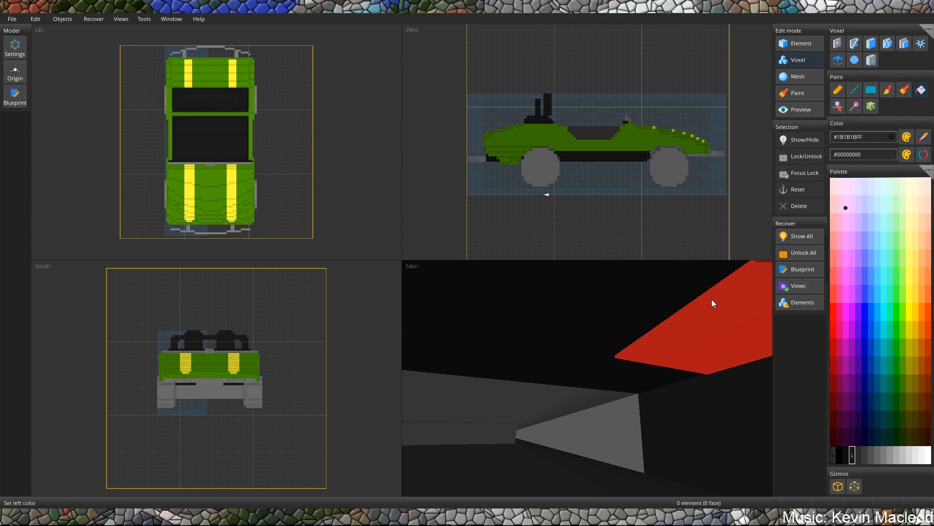
{"action": "left_click", "coordinate": [562, 431]}
{"action": "scroll", "coordinate": [513, 437], "scroll_direction": "down", "scroll_amount": 3}
{"action": "middle_click_drag", "start_coordinate": [517, 435], "coordinate": [633, 351]}
Sample the grey #808080FF and repaint the blackened parts of the front bumper and its brackets with rectangles.
{"action": "left_click", "coordinate": [924, 139]}
{"action": "left_click", "coordinate": [665, 359]}
{"action": "left_click", "coordinate": [870, 91]}
{"action": "scroll", "coordinate": [626, 378], "scroll_direction": "up", "scroll_amount": 5}
{"action": "middle_click_drag", "start_coordinate": [626, 378], "coordinate": [586, 379]}
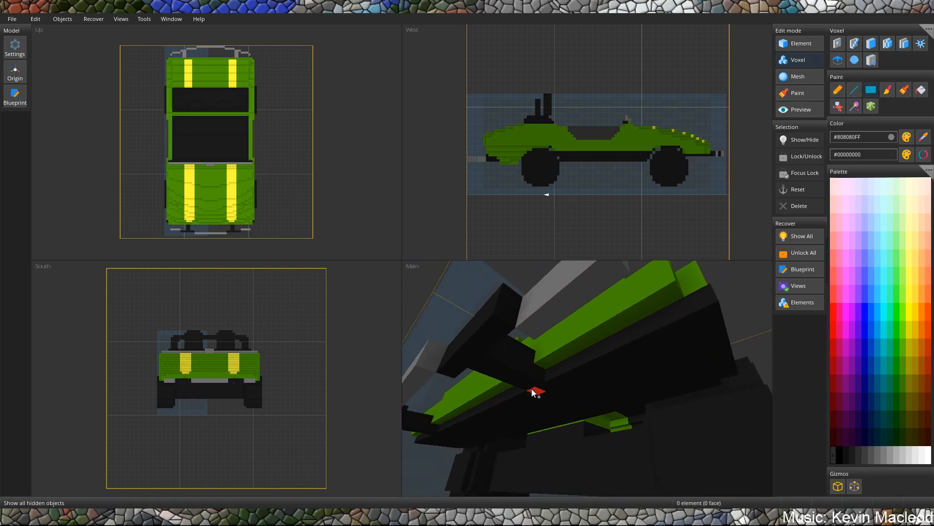
{"action": "left_click_drag", "start_coordinate": [534, 390], "coordinate": [515, 355]}
{"action": "middle_click_drag", "start_coordinate": [513, 348], "coordinate": [517, 346]}
{"action": "mouse_move", "coordinate": [564, 402]}
{"action": "left_mouse_down"}
{"action": "mouse_move", "coordinate": [604, 427]}
{"action": "mouse_move", "coordinate": [676, 438]}
{"action": "left_mouse_up"}
{"action": "left_click_drag", "start_coordinate": [565, 449], "coordinate": [545, 434]}
{"action": "scroll", "coordinate": [545, 433], "scroll_direction": "down", "scroll_amount": 3}
{"action": "middle_click_drag", "start_coordinate": [528, 405], "coordinate": [530, 395]}
{"action": "right_click_drag", "start_coordinate": [530, 393], "coordinate": [562, 407]}
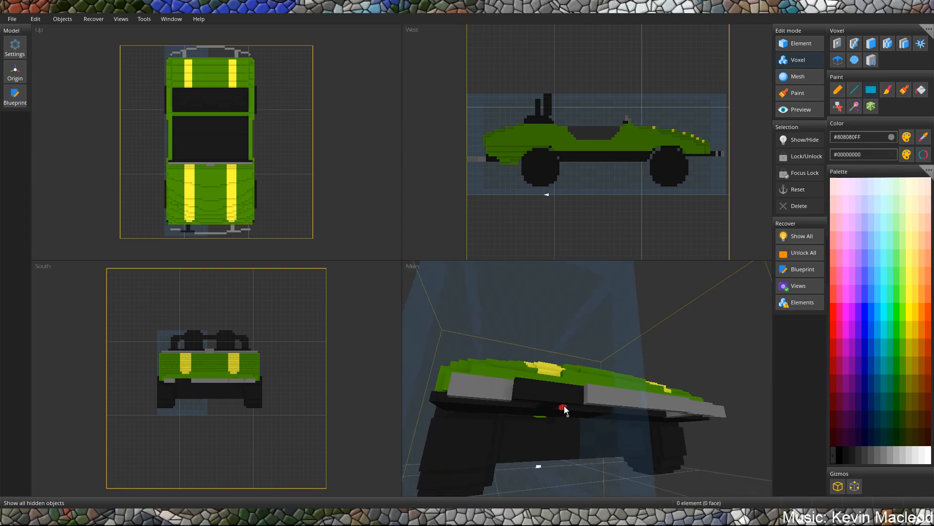
{"action": "left_click_drag", "start_coordinate": [519, 389], "coordinate": [521, 384]}
{"action": "mouse_move", "coordinate": [648, 395]}
{"action": "right_mouse_down"}
{"action": "mouse_move", "coordinate": [628, 365]}
{"action": "mouse_move", "coordinate": [495, 302]}
{"action": "mouse_move", "coordinate": [537, 423]}
{"action": "mouse_move", "coordinate": [575, 363]}
{"action": "mouse_move", "coordinate": [556, 328]}
{"action": "mouse_move", "coordinate": [518, 352]}
{"action": "mouse_move", "coordinate": [604, 353]}
{"action": "mouse_move", "coordinate": [579, 383]}
{"action": "mouse_move", "coordinate": [538, 399]}
{"action": "right_mouse_up"}
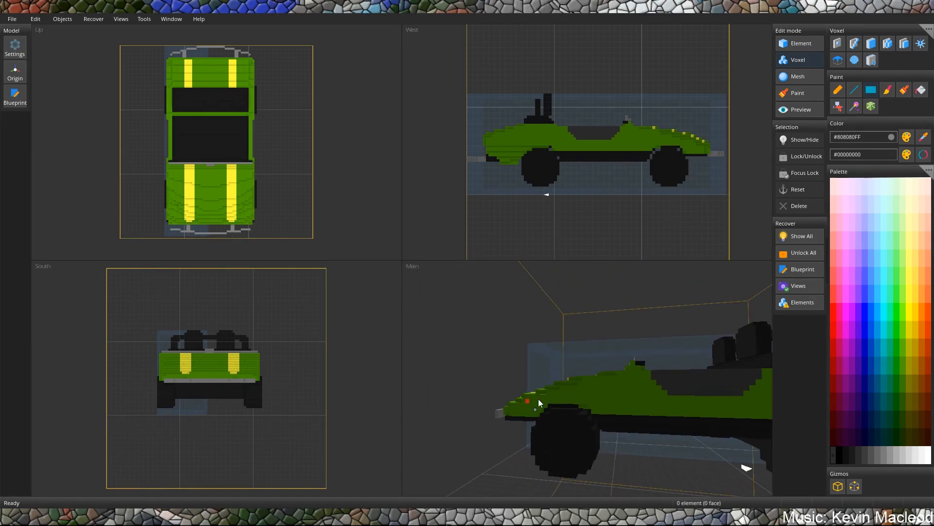
Set the paint colour to near-black (#0F0F0FFF) for the Bucket.
{"action": "left_click", "coordinate": [846, 455]}
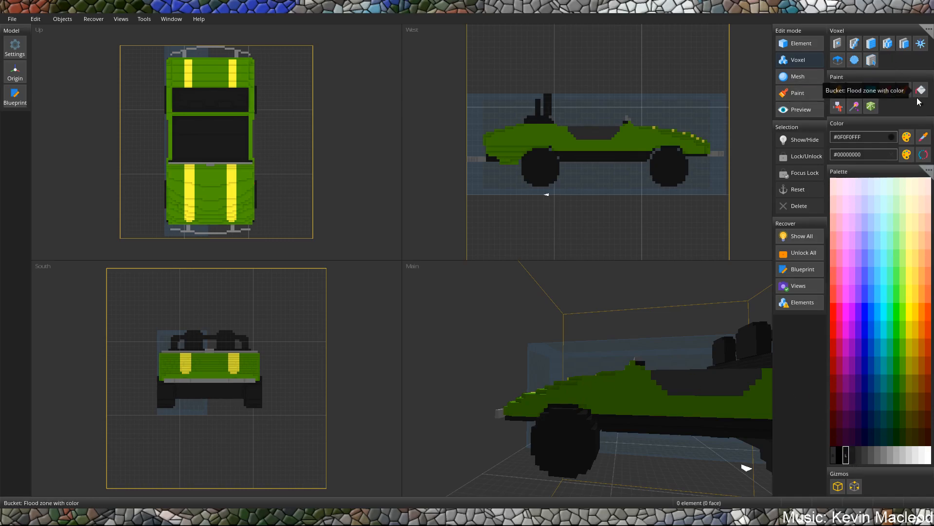
{"action": "right_click_drag", "start_coordinate": [598, 411], "coordinate": [585, 427]}
{"action": "scroll", "coordinate": [585, 427], "scroll_direction": "down", "scroll_amount": 1}
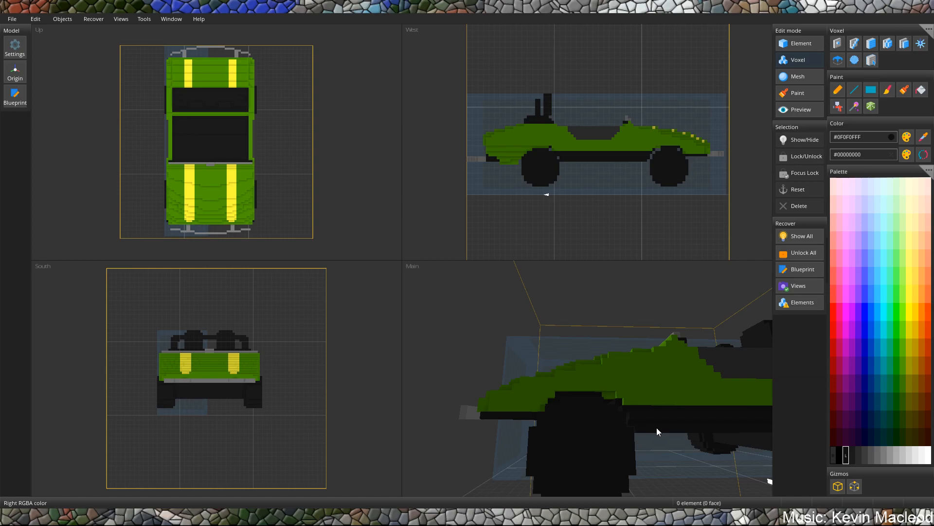
Examine the whole car and compare it with the Tomorrowland Speedway reference photos in the browser, returning to Cubik Studio.
{"action": "right_click_drag", "start_coordinate": [550, 392], "coordinate": [606, 352]}
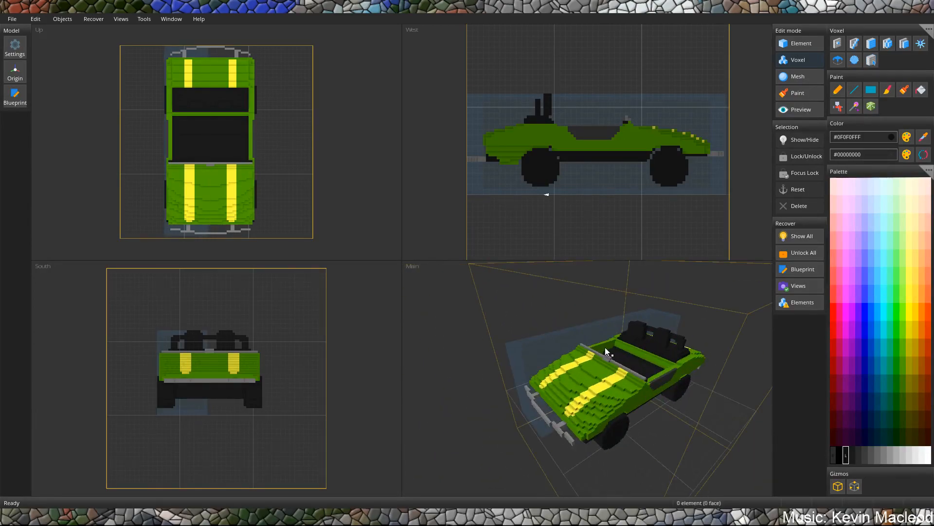
{"action": "right_click_drag", "start_coordinate": [661, 390], "coordinate": [607, 375]}
{"action": "right_click_drag", "start_coordinate": [679, 369], "coordinate": [581, 360]}
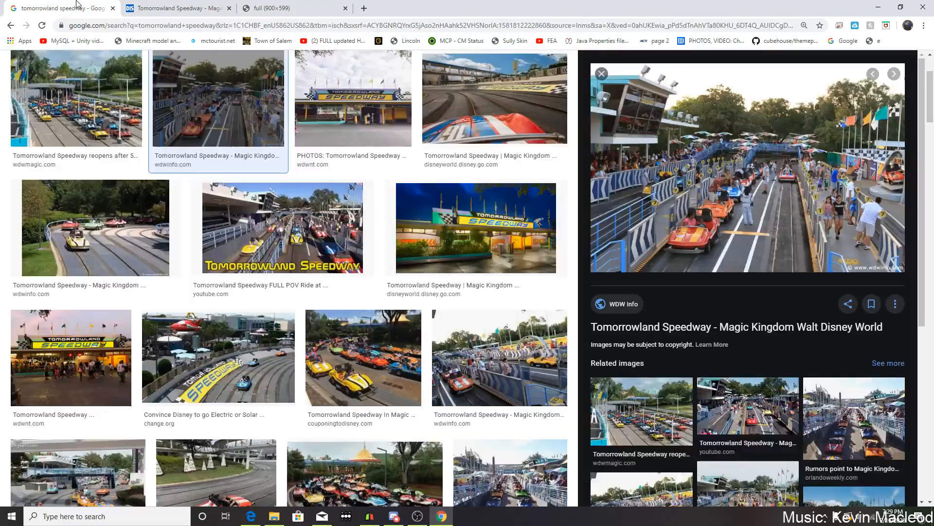
{"action": "left_click", "coordinate": [87, 8]}
{"action": "left_click", "coordinate": [363, 355]}
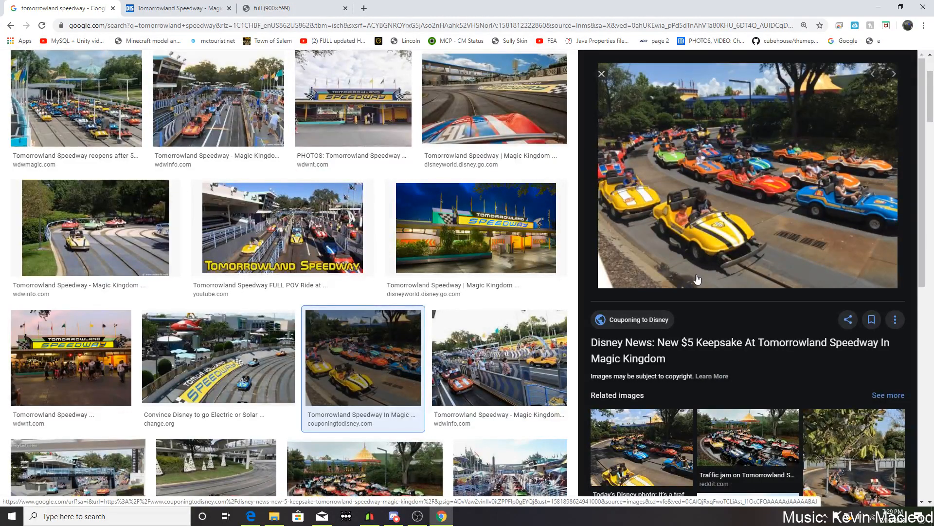
{"action": "left_click", "coordinate": [416, 515]}
{"action": "left_click", "coordinate": [394, 516]}
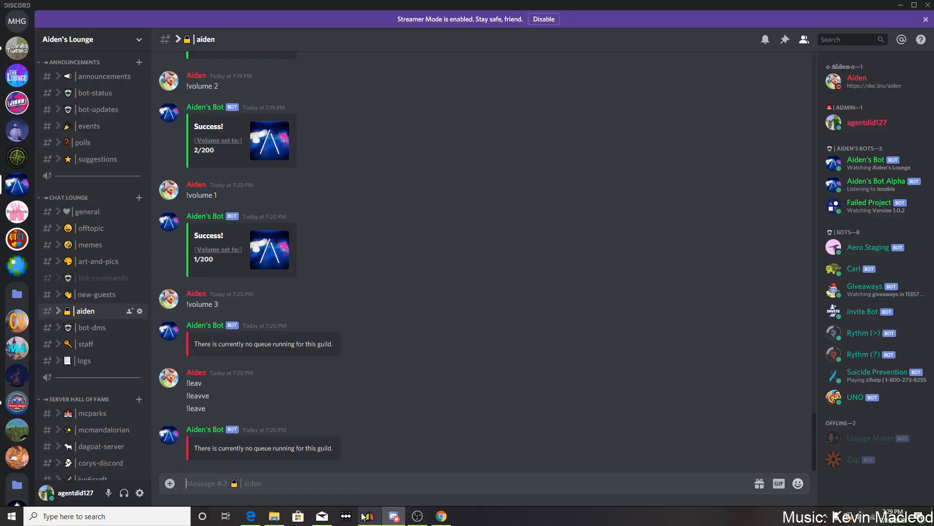
{"action": "left_click", "coordinate": [371, 516]}
Flood the black wheels and the connected black parts with grey #7C7C7CFF using the Bucket.
{"action": "middle_click_drag", "start_coordinate": [559, 393], "coordinate": [628, 321]}
{"action": "scroll", "coordinate": [652, 364], "scroll_direction": "up", "scroll_amount": 3}
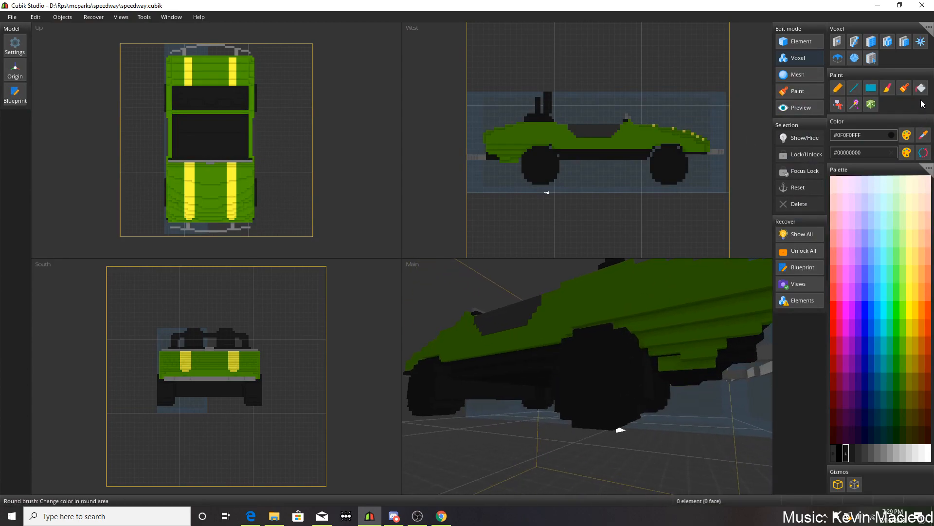
{"action": "left_click", "coordinate": [884, 454]}
{"action": "left_click", "coordinate": [612, 387]}
{"action": "middle_click_drag", "start_coordinate": [593, 376], "coordinate": [638, 360]}
{"action": "scroll", "coordinate": [639, 359], "scroll_direction": "up", "scroll_amount": 4}
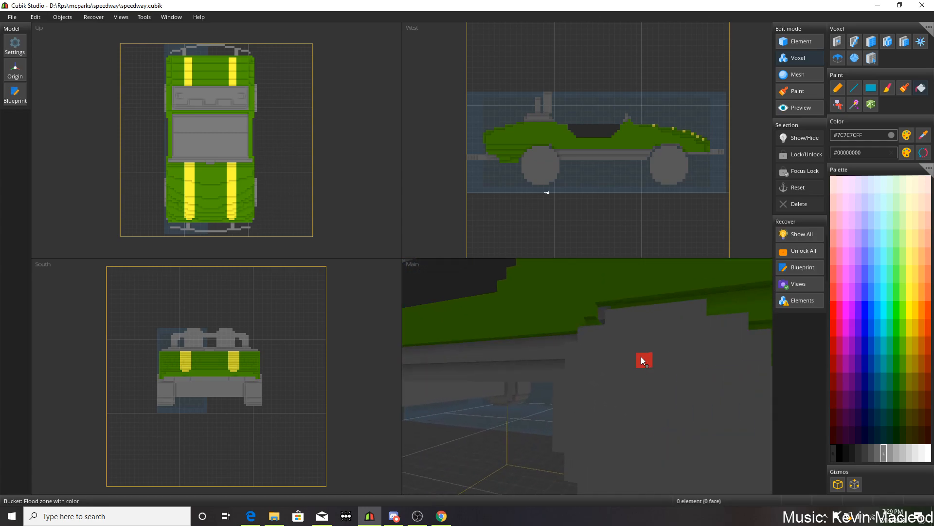
Carve a one-voxel-wide recessed ring into the outer face of the rear wheel on the car's shaded side.
{"action": "left_click", "coordinate": [872, 42]}
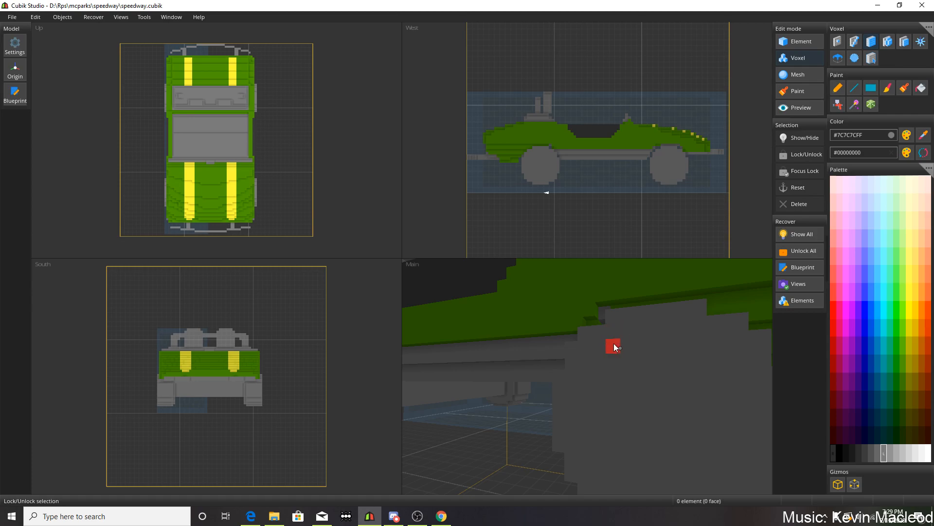
{"action": "middle_click_drag", "start_coordinate": [712, 345], "coordinate": [687, 357]}
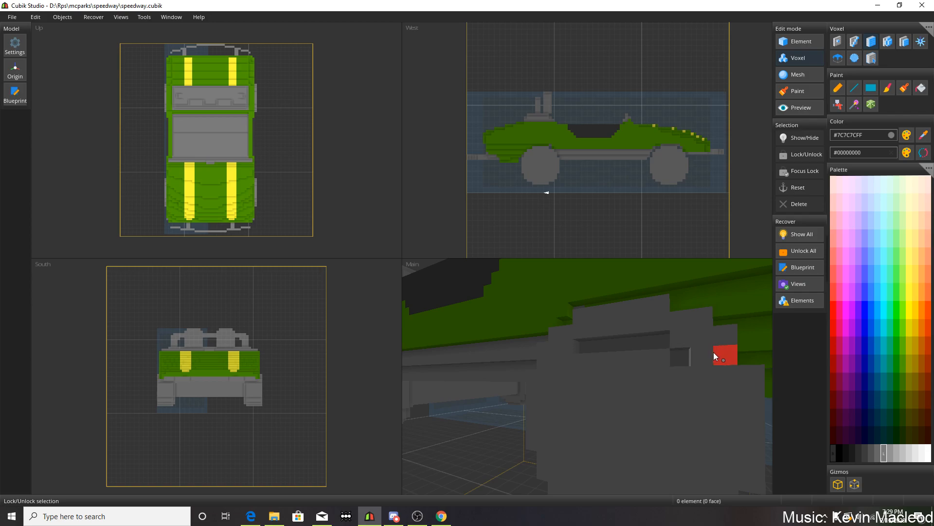
{"action": "middle_click_drag", "start_coordinate": [709, 407], "coordinate": [715, 390]}
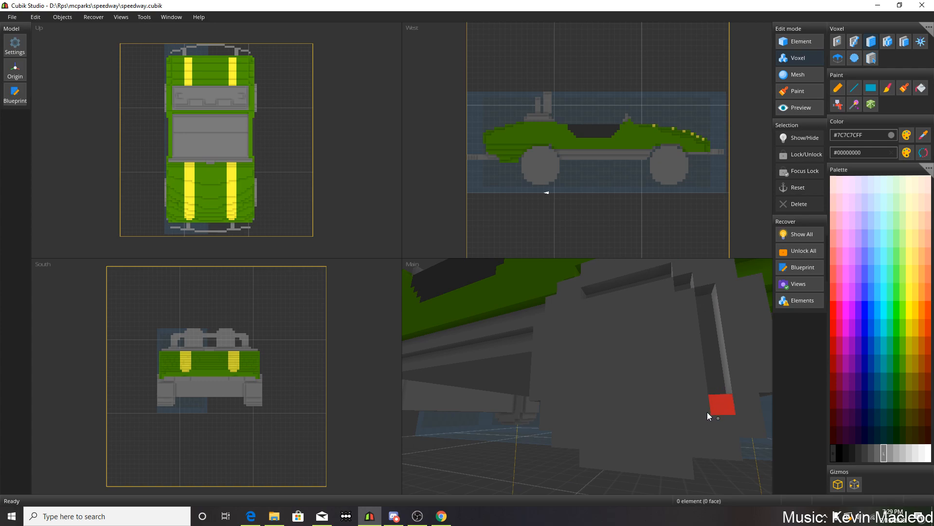
{"action": "left_click_drag", "start_coordinate": [679, 428], "coordinate": [590, 424]}
{"action": "middle_click_drag", "start_coordinate": [591, 425], "coordinate": [625, 411]}
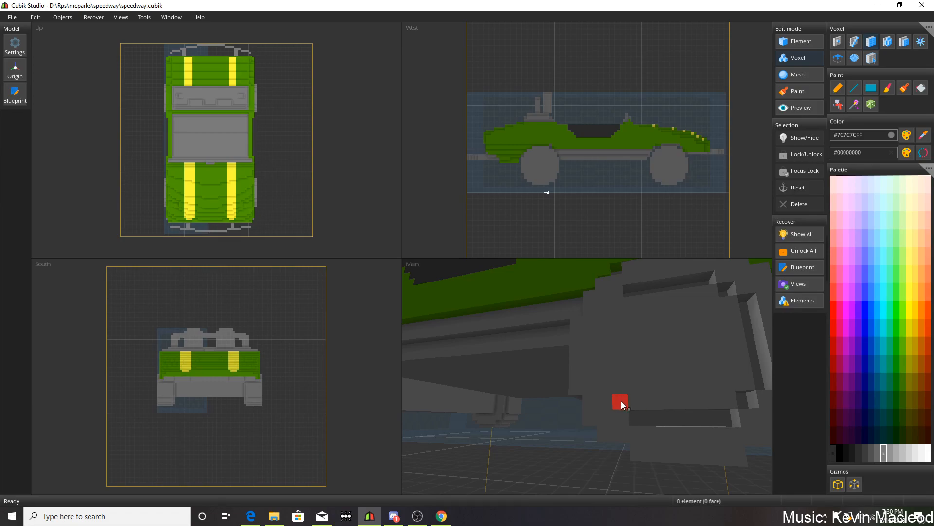
{"action": "middle_click_drag", "start_coordinate": [606, 396], "coordinate": [611, 407]}
{"action": "left_click_drag", "start_coordinate": [615, 358], "coordinate": [612, 334]}
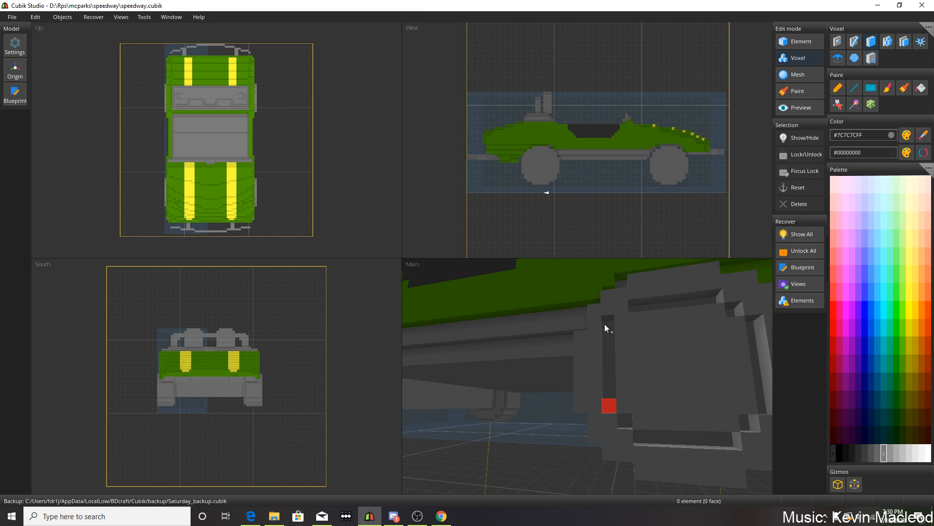
{"action": "key", "text": "ctrl+z"}
{"action": "scroll", "coordinate": [707, 364], "scroll_direction": "down", "scroll_amount": 3}
{"action": "middle_click_drag", "start_coordinate": [691, 355], "coordinate": [688, 359]}
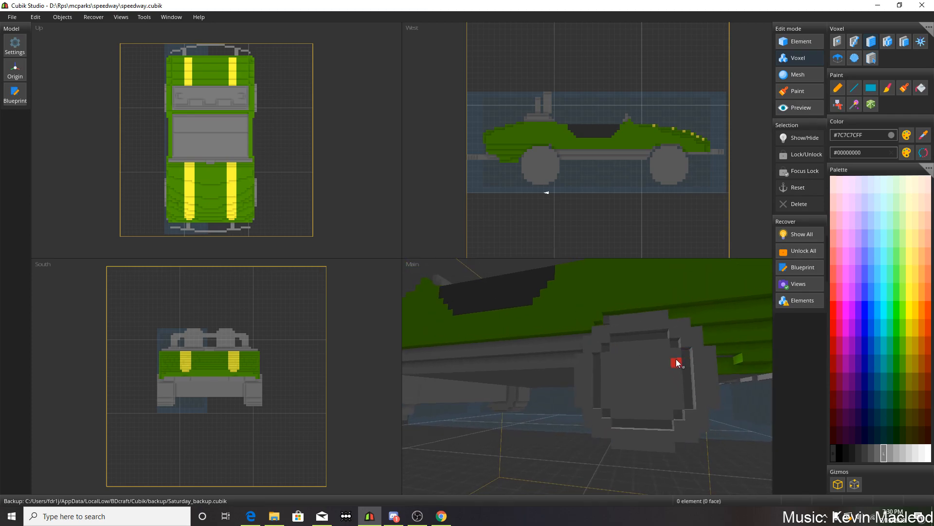
Widen the rear wheel's recessed ring inward around a raised centre plate, and check the Tomorrowland Speedway photos in the browser before returning to Cubik Studio.
{"action": "scroll", "coordinate": [669, 361], "scroll_direction": "up", "scroll_amount": 2}
{"action": "scroll", "coordinate": [668, 361], "scroll_direction": "up", "scroll_amount": 2}
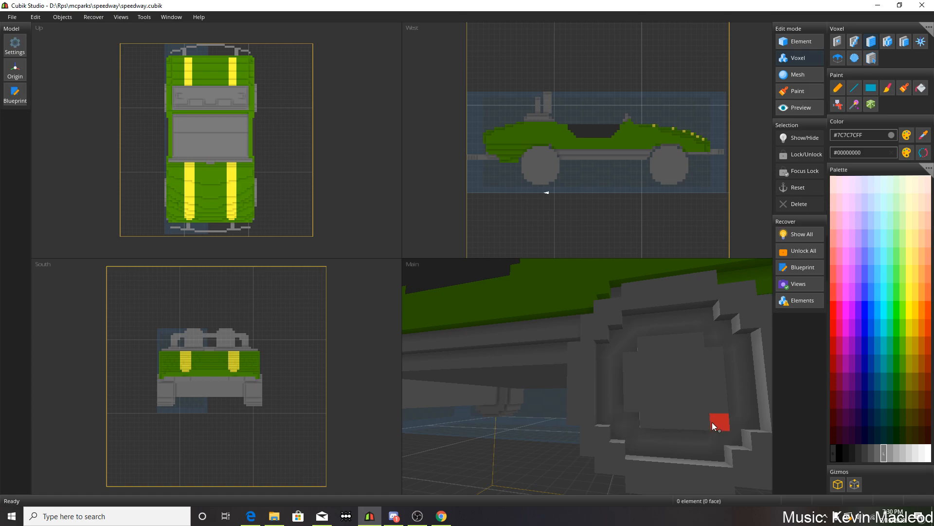
{"action": "scroll", "coordinate": [709, 419], "scroll_direction": "down", "scroll_amount": 8}
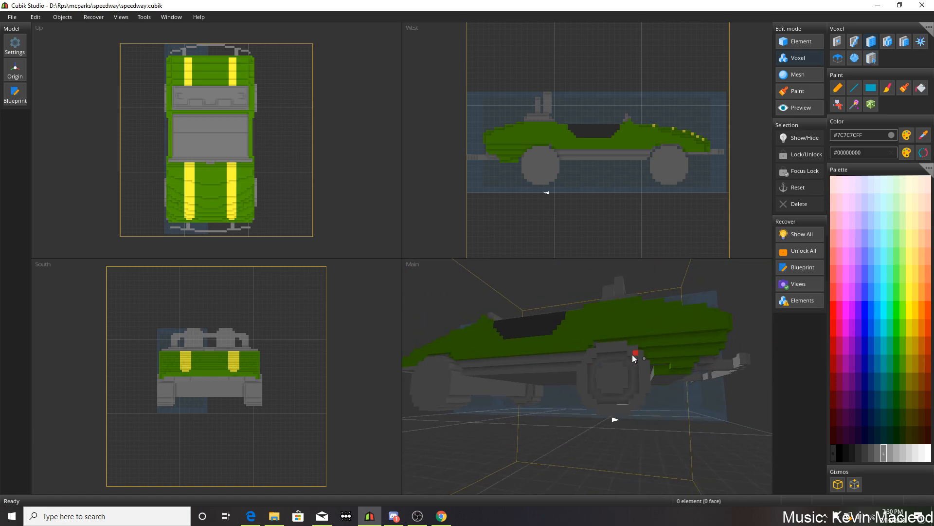
{"action": "scroll", "coordinate": [633, 357], "scroll_direction": "up", "scroll_amount": 10}
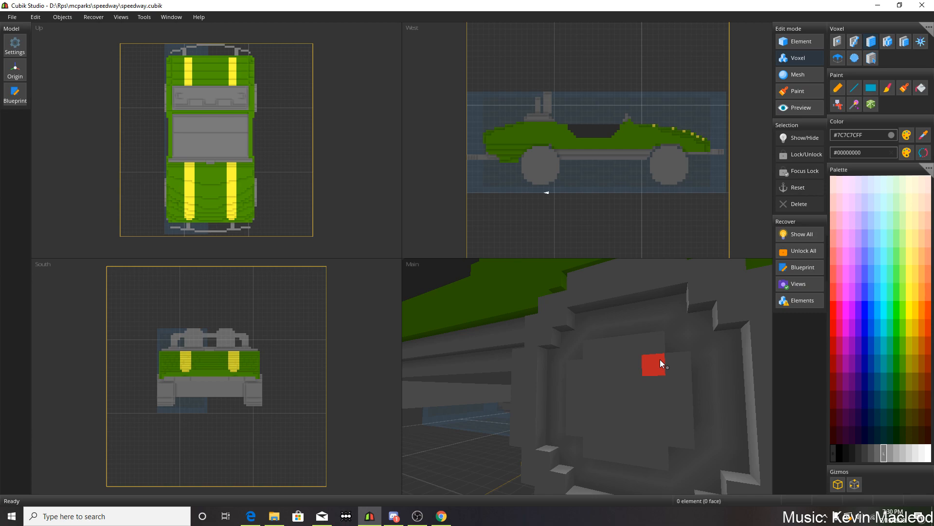
{"action": "left_click", "coordinate": [442, 516]}
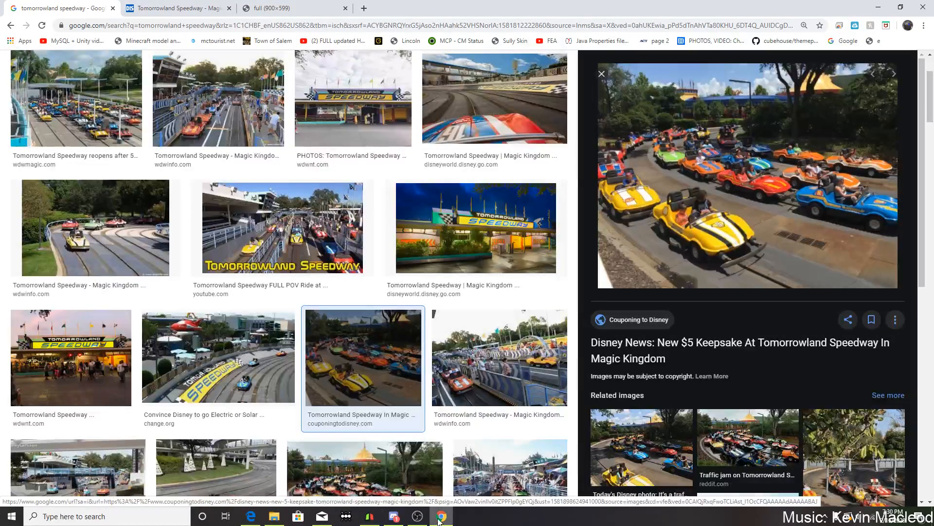
{"action": "left_click", "coordinate": [393, 517]}
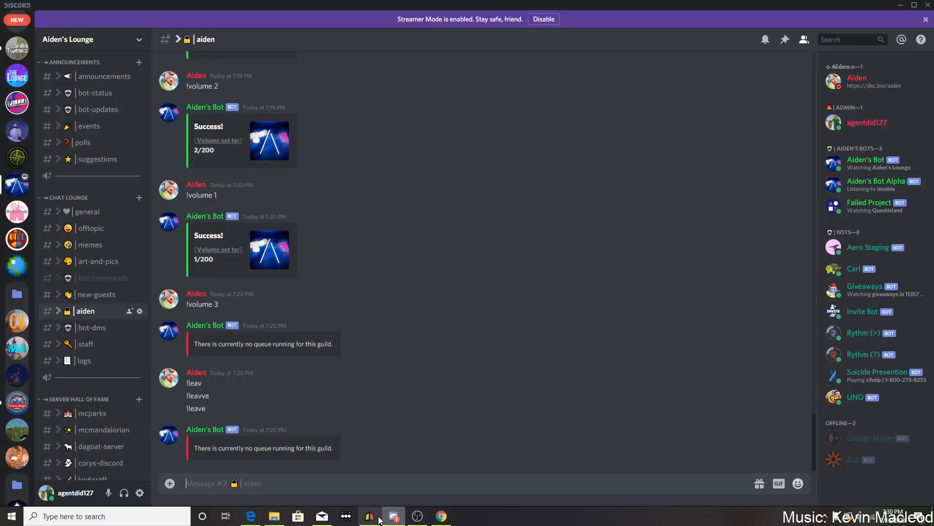
{"action": "left_click", "coordinate": [370, 516]}
Carve the rear wheel's raised centre plate down to a square hub surrounded by small raised blocks.
{"action": "scroll", "coordinate": [590, 362], "scroll_direction": "up", "scroll_amount": 3}
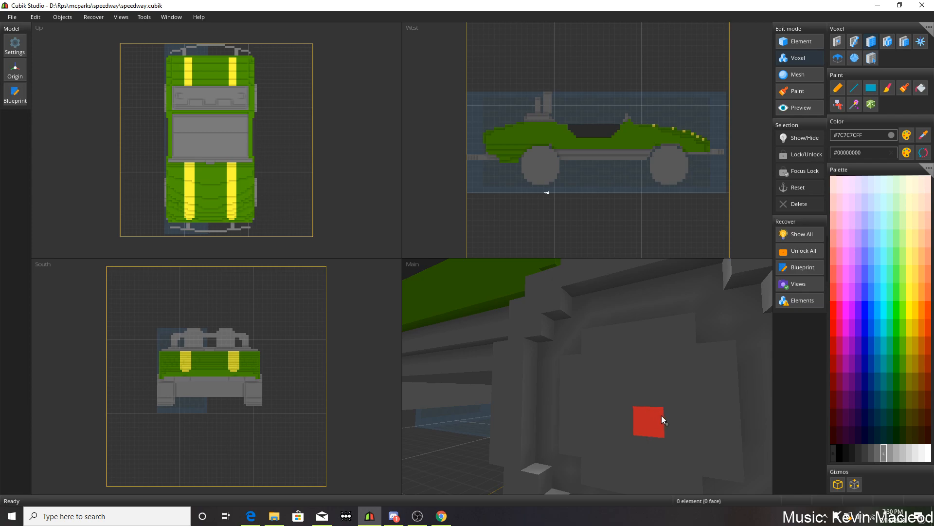
{"action": "right_click_drag", "start_coordinate": [690, 397], "coordinate": [713, 366]}
{"action": "right_click_drag", "start_coordinate": [648, 361], "coordinate": [592, 344]}
{"action": "right_click_drag", "start_coordinate": [696, 334], "coordinate": [679, 331]}
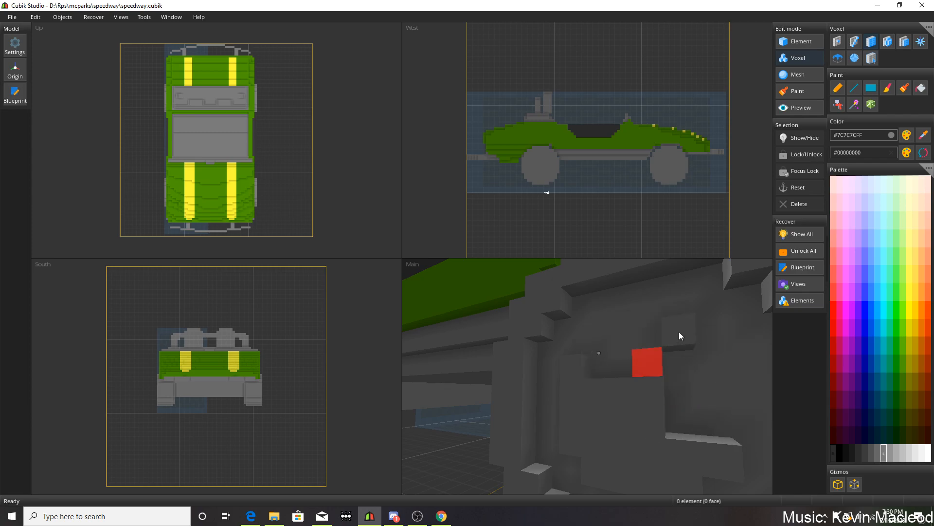
{"action": "middle_click_drag", "start_coordinate": [646, 404], "coordinate": [652, 399]}
{"action": "right_click_drag", "start_coordinate": [650, 421], "coordinate": [632, 361]}
{"action": "right_click", "coordinate": [649, 336]}
{"action": "mouse_move", "coordinate": [705, 442]}
{"action": "right_mouse_down"}
{"action": "mouse_move", "coordinate": [726, 439]}
{"action": "mouse_move", "coordinate": [710, 445]}
{"action": "right_mouse_up"}
{"action": "scroll", "coordinate": [725, 444], "scroll_direction": "down", "scroll_amount": 2}
{"action": "right_click", "coordinate": [722, 428]}
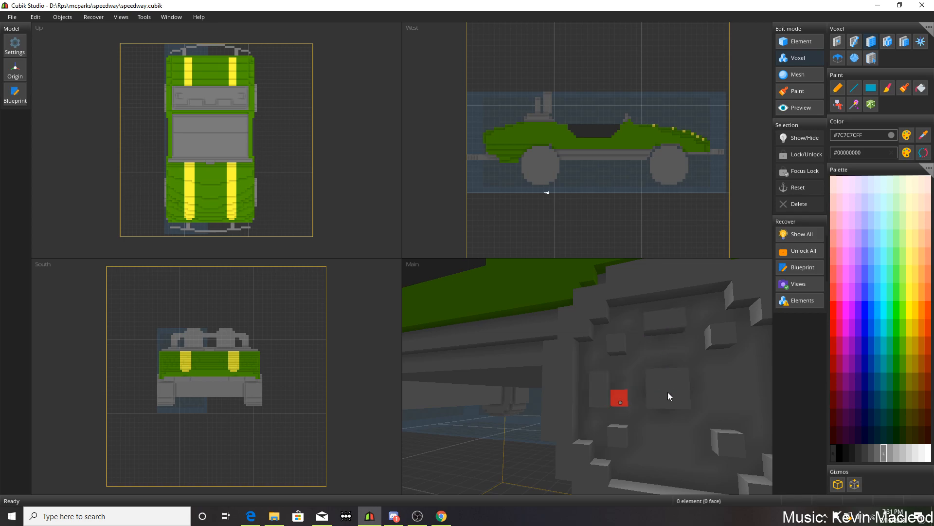
{"action": "left_click", "coordinate": [740, 398]}
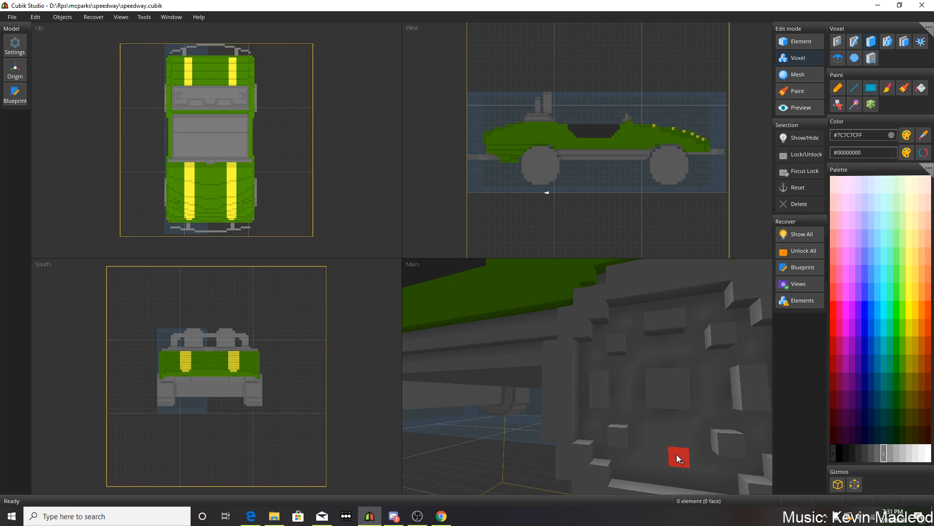
Cut a one-voxel-wide groove along the upper edge of the outer face of the front wheel on the same side.
{"action": "scroll", "coordinate": [654, 440], "scroll_direction": "down", "scroll_amount": 10}
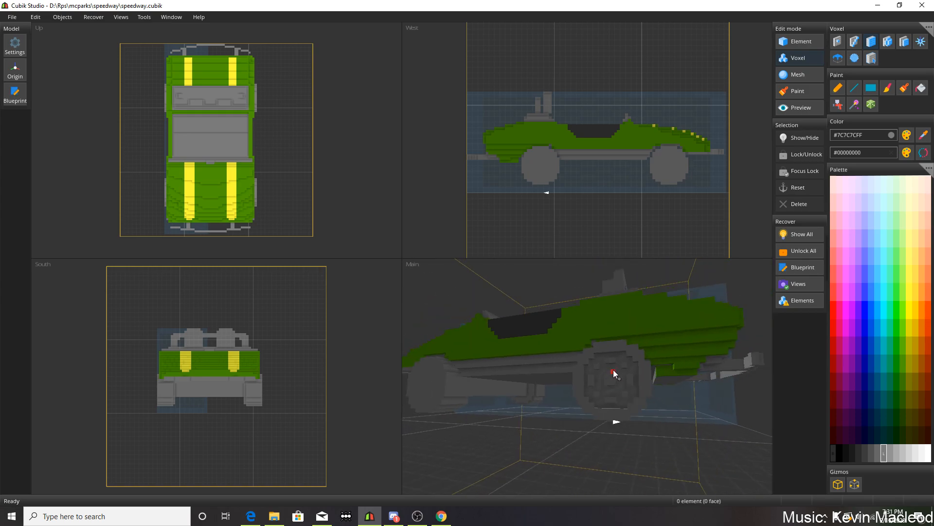
{"action": "middle_click_drag", "start_coordinate": [597, 359], "coordinate": [610, 379]}
{"action": "scroll", "coordinate": [623, 365], "scroll_direction": "up", "scroll_amount": 2}
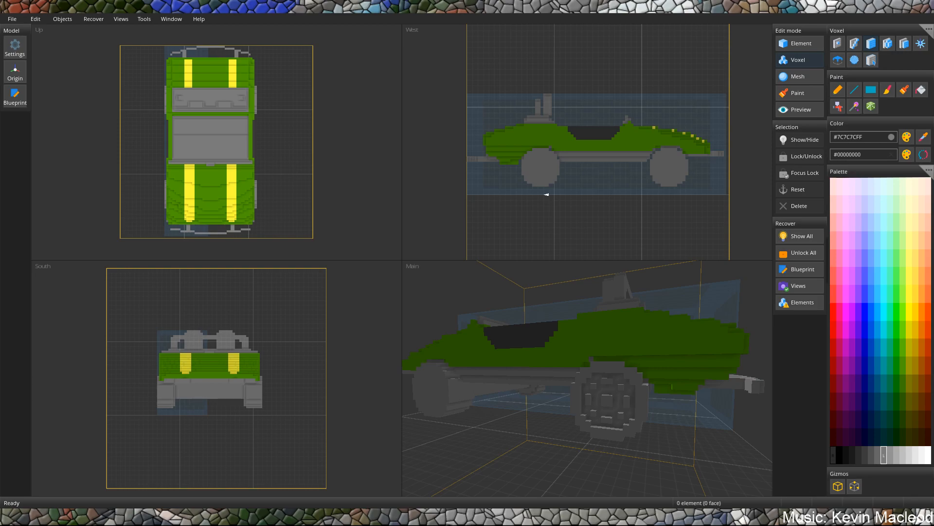
{"action": "right_click_drag", "start_coordinate": [519, 378], "coordinate": [534, 363]}
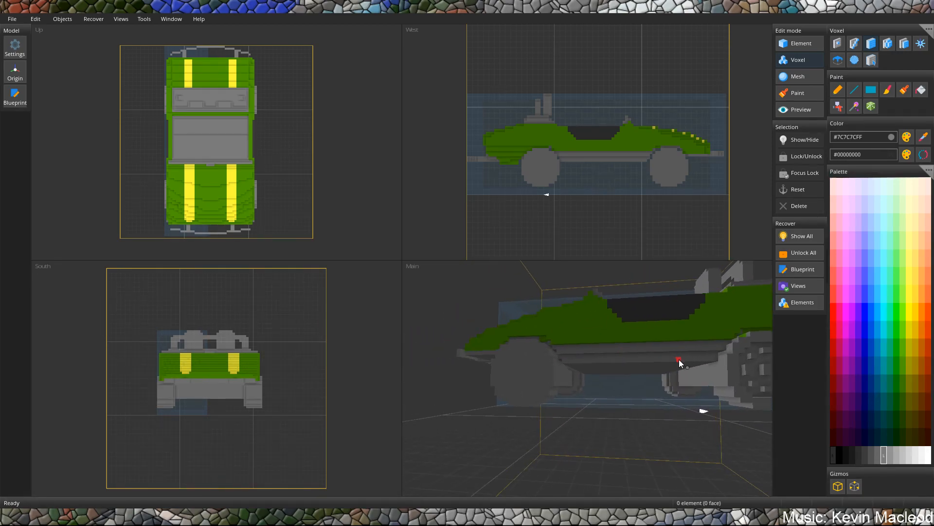
{"action": "scroll", "coordinate": [652, 359], "scroll_direction": "up", "scroll_amount": 5}
{"action": "scroll", "coordinate": [655, 358], "scroll_direction": "up", "scroll_amount": 4}
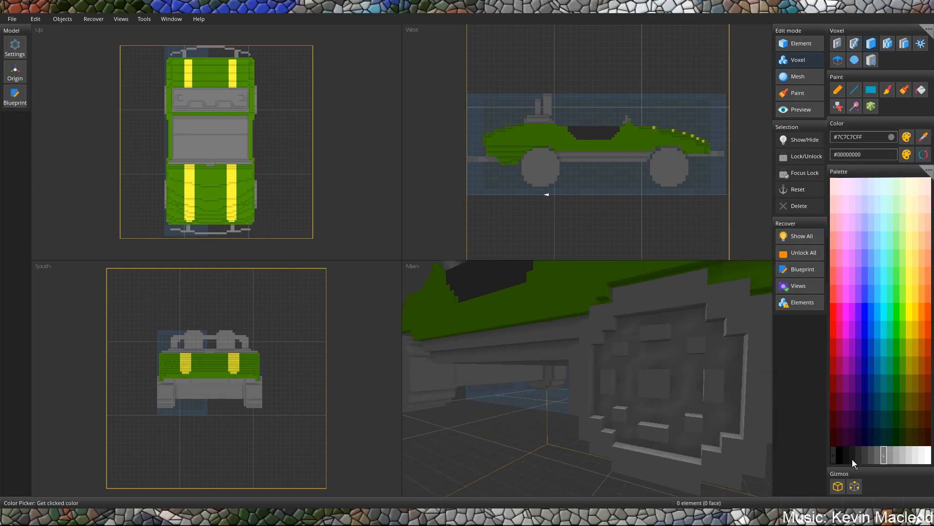
{"action": "middle_click_drag", "start_coordinate": [596, 383], "coordinate": [609, 312]}
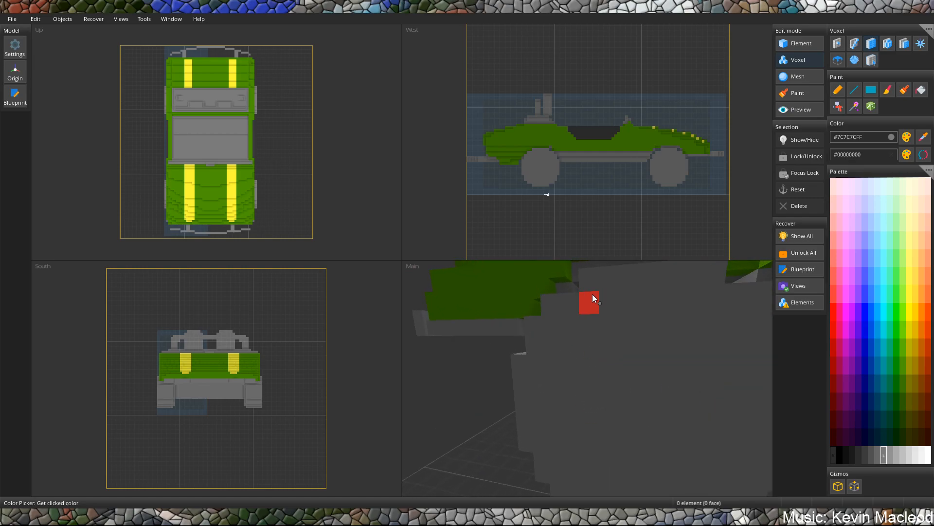
{"action": "left_click_drag", "start_coordinate": [588, 320], "coordinate": [697, 332]}
{"action": "key", "text": "ctrl+z"}
{"action": "right_click_drag", "start_coordinate": [587, 322], "coordinate": [668, 323]}
{"action": "middle_click_drag", "start_coordinate": [713, 321], "coordinate": [686, 313]}
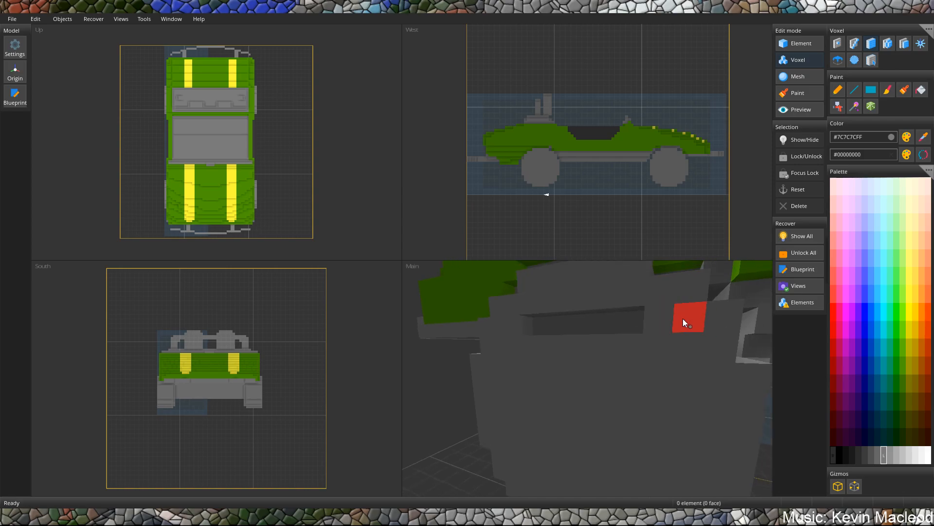
Continue the front wheel's groove down one side, along the lower edge and up the other side into a closed ring.
{"action": "middle_click_drag", "start_coordinate": [666, 346], "coordinate": [692, 386]}
{"action": "middle_click_drag", "start_coordinate": [707, 434], "coordinate": [643, 441]}
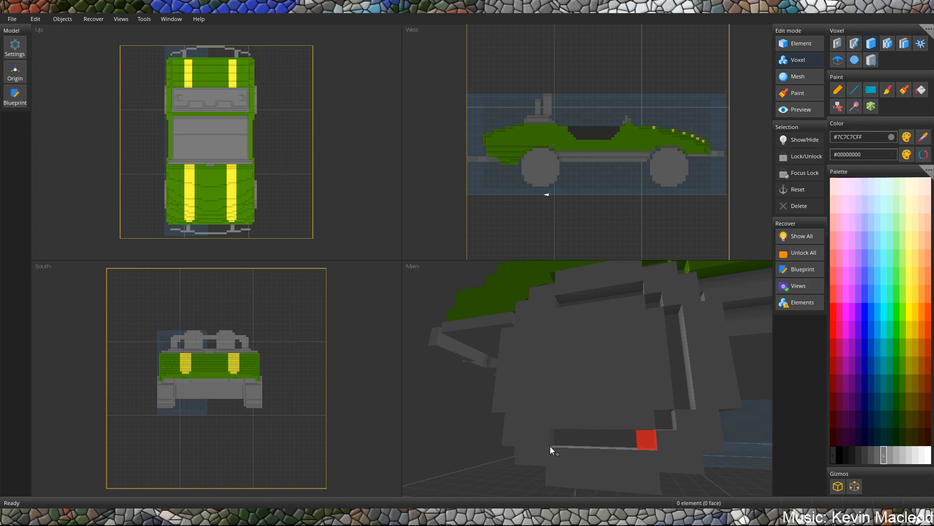
{"action": "middle_click_drag", "start_coordinate": [571, 437], "coordinate": [585, 444]}
{"action": "left_click_drag", "start_coordinate": [574, 425], "coordinate": [582, 332]}
{"action": "middle_click_drag", "start_coordinate": [606, 348], "coordinate": [604, 358]}
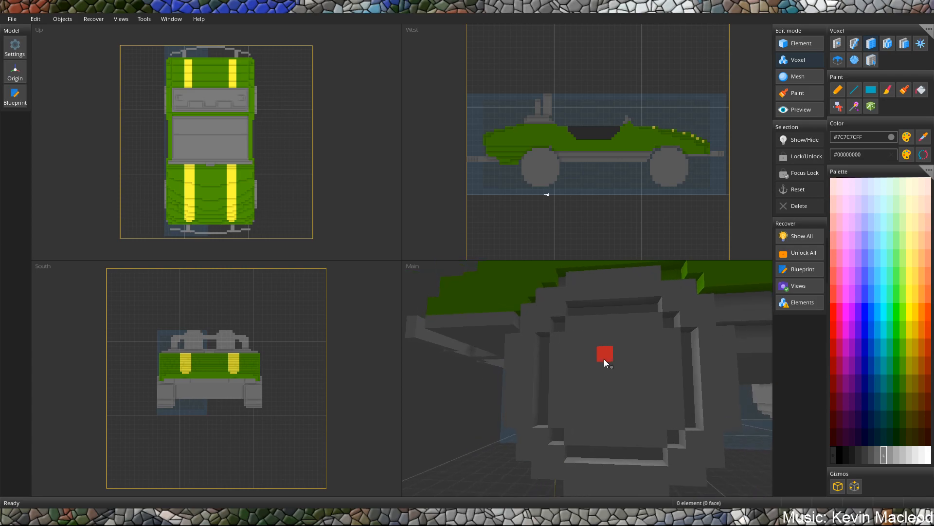
Recess the front wheel's face inside the ring, leaving a square hub surrounded by small raised blocks.
{"action": "mouse_move", "coordinate": [582, 335]}
{"action": "left_mouse_down"}
{"action": "mouse_move", "coordinate": [624, 413]}
{"action": "mouse_move", "coordinate": [660, 443]}
{"action": "left_mouse_up"}
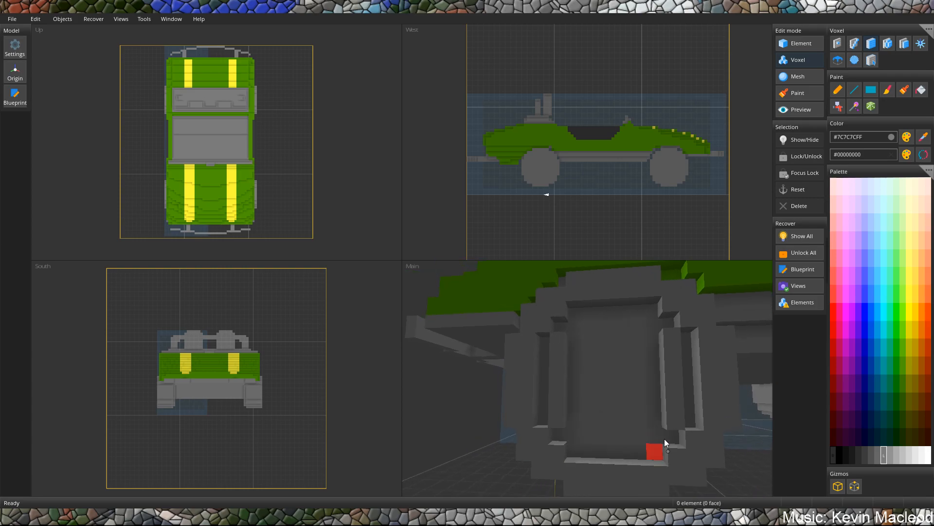
{"action": "key", "text": "ctrl+z"}
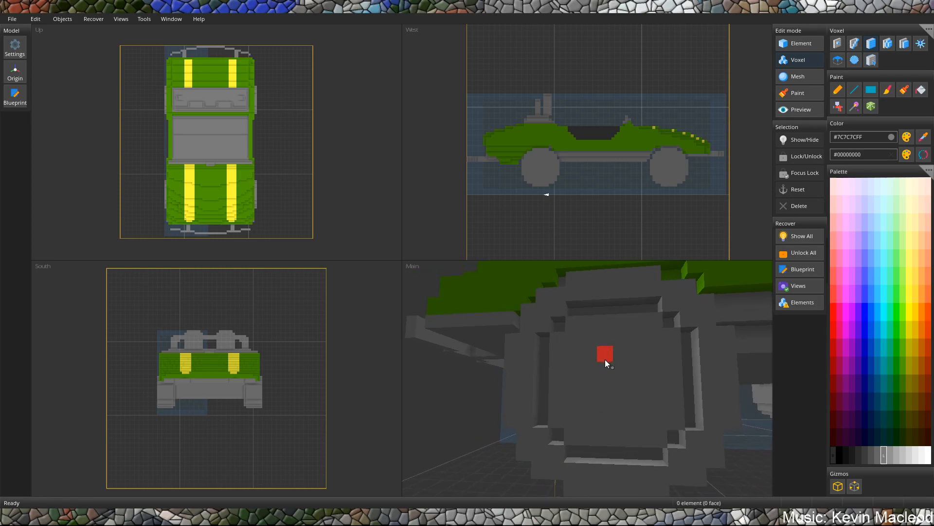
{"action": "mouse_move", "coordinate": [656, 437]}
{"action": "left_mouse_down"}
{"action": "mouse_move", "coordinate": [627, 339]}
{"action": "mouse_move", "coordinate": [637, 324]}
{"action": "mouse_move", "coordinate": [660, 343]}
{"action": "left_mouse_up"}
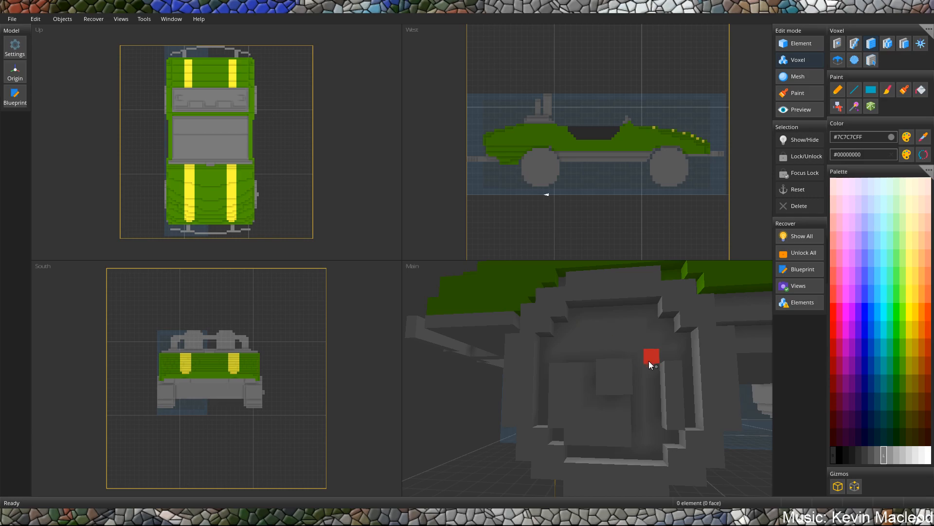
{"action": "left_click_drag", "start_coordinate": [668, 373], "coordinate": [669, 415]}
{"action": "left_click_drag", "start_coordinate": [616, 431], "coordinate": [548, 371]}
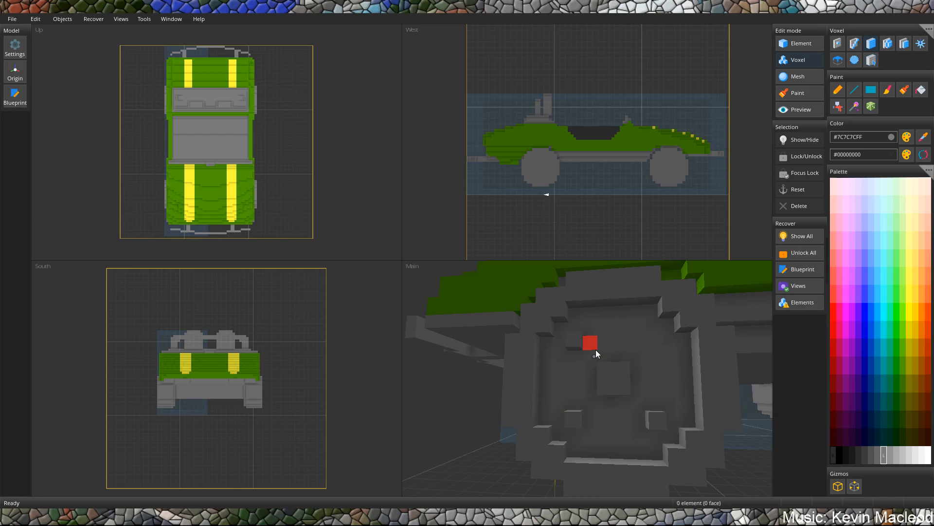
{"action": "left_click", "coordinate": [665, 379]}
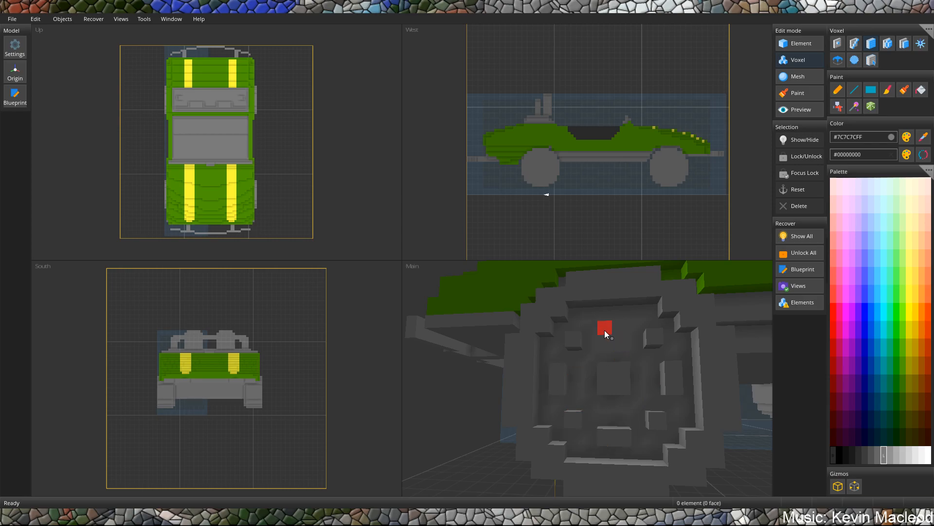
Examine the car from both sides, comparing the detailed wheels with the plain wheels opposite.
{"action": "scroll", "coordinate": [618, 331], "scroll_direction": "down", "scroll_amount": 6}
{"action": "scroll", "coordinate": [628, 355], "scroll_direction": "down", "scroll_amount": 2}
{"action": "middle_click_drag", "start_coordinate": [647, 363], "coordinate": [606, 372]}
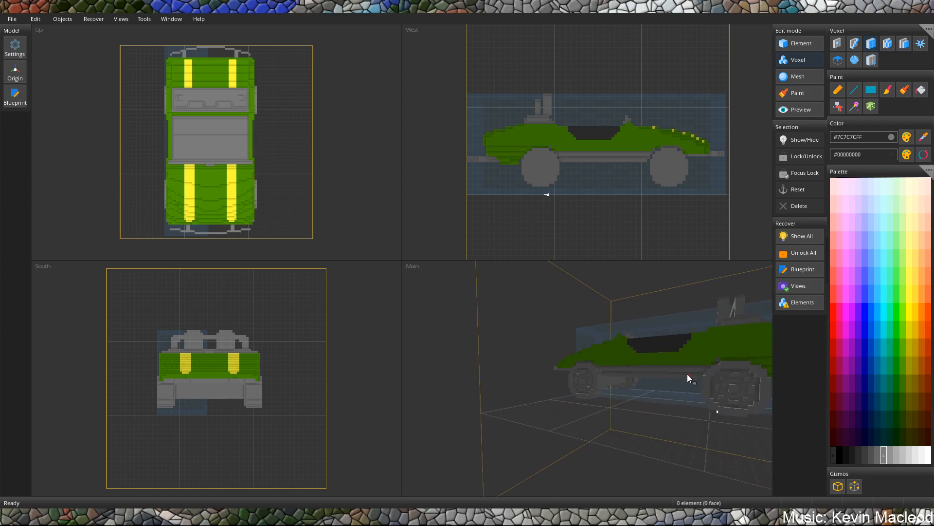
{"action": "middle_click_drag", "start_coordinate": [688, 375], "coordinate": [663, 371]}
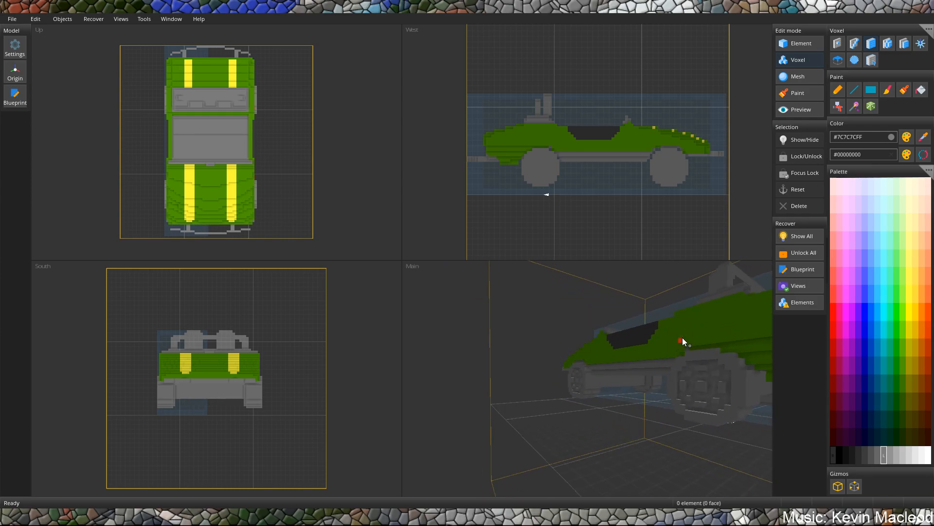
{"action": "scroll", "coordinate": [682, 338], "scroll_direction": "down", "scroll_amount": 3}
{"action": "middle_click_drag", "start_coordinate": [683, 338], "coordinate": [599, 350]}
{"action": "scroll", "coordinate": [548, 384], "scroll_direction": "up", "scroll_amount": 10}
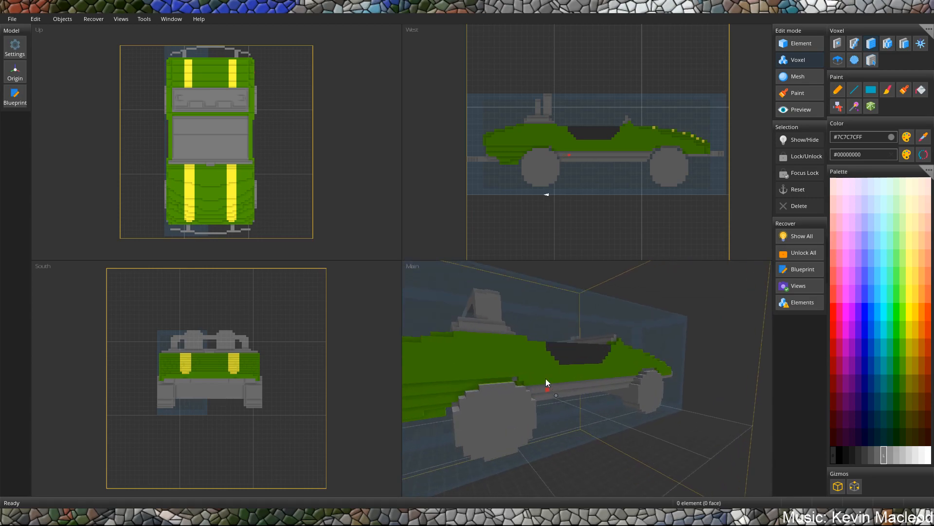
{"action": "middle_click_drag", "start_coordinate": [626, 314], "coordinate": [376, 340]}
{"action": "scroll", "coordinate": [375, 340], "scroll_direction": "down", "scroll_amount": 1}
{"action": "middle_click_drag", "start_coordinate": [491, 352], "coordinate": [553, 378]}
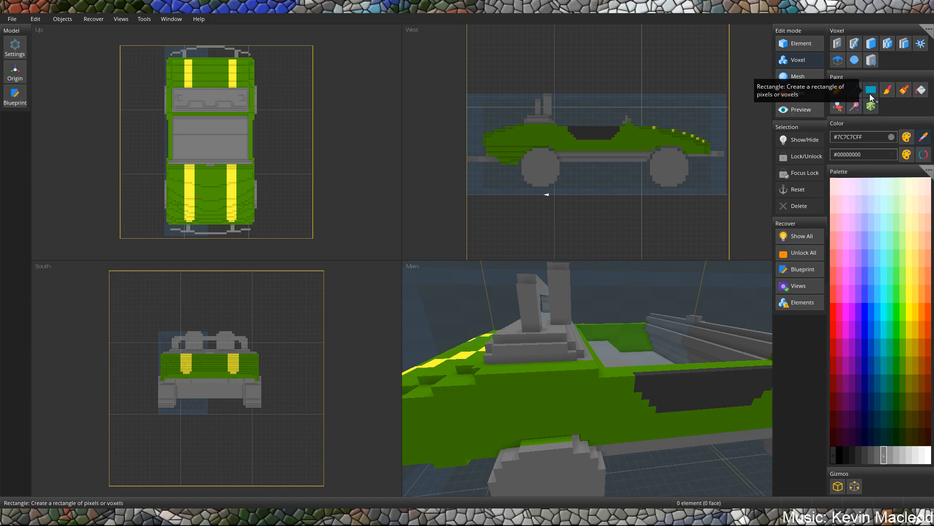
Replace the green strip along the top of the plain rear wheel with grey #7C7C7CFF.
{"action": "scroll", "coordinate": [548, 460], "scroll_direction": "up", "scroll_amount": 5}
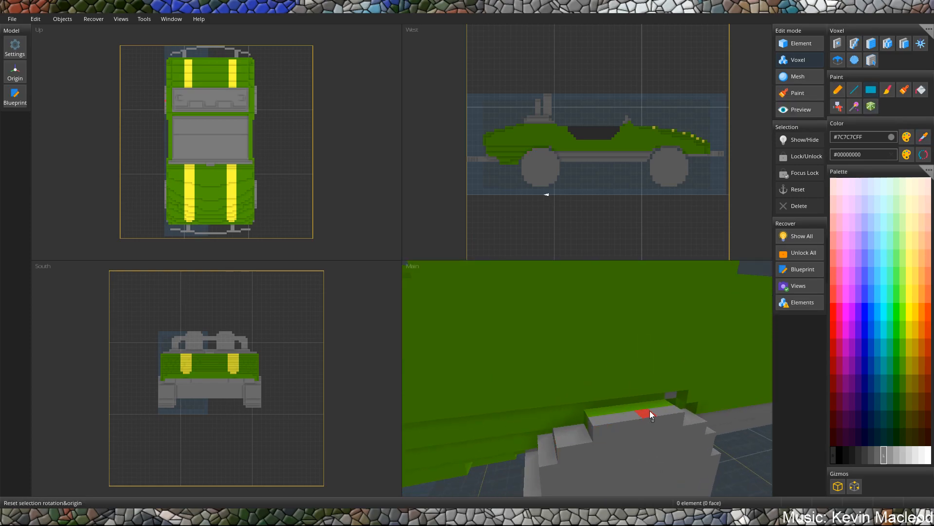
{"action": "left_click_drag", "start_coordinate": [667, 403], "coordinate": [583, 415]}
{"action": "right_click_drag", "start_coordinate": [579, 430], "coordinate": [618, 429]}
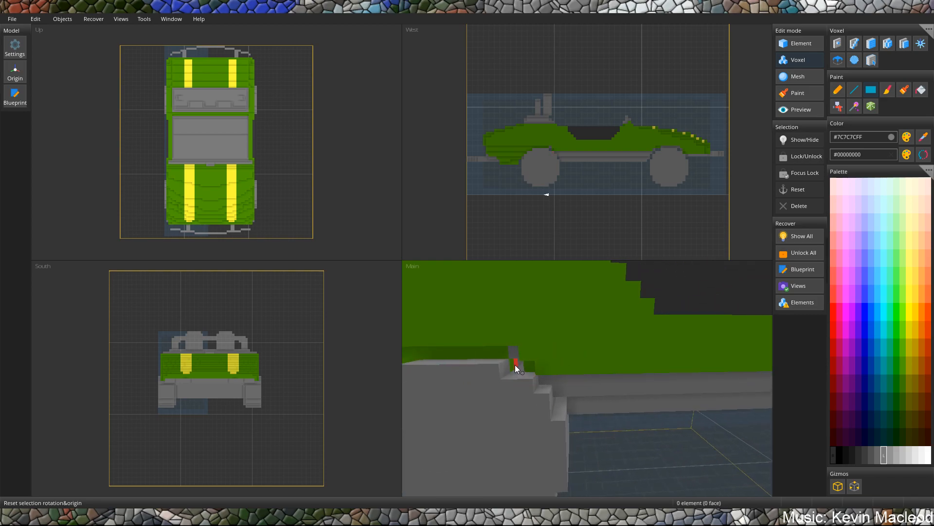
{"action": "right_click_drag", "start_coordinate": [437, 377], "coordinate": [646, 403]}
{"action": "left_click", "coordinate": [647, 403]}
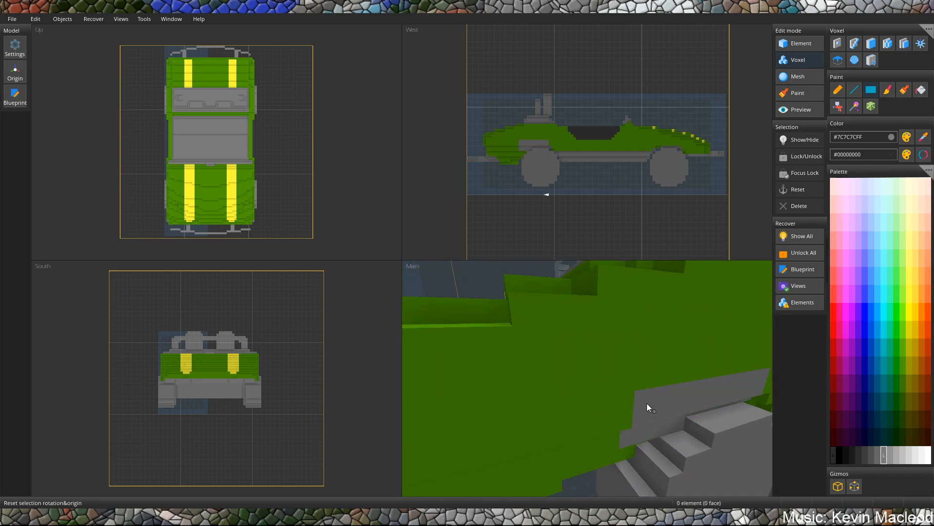
{"action": "scroll", "coordinate": [712, 440], "scroll_direction": "down", "scroll_amount": 5}
{"action": "right_click_drag", "start_coordinate": [712, 440], "coordinate": [671, 429]}
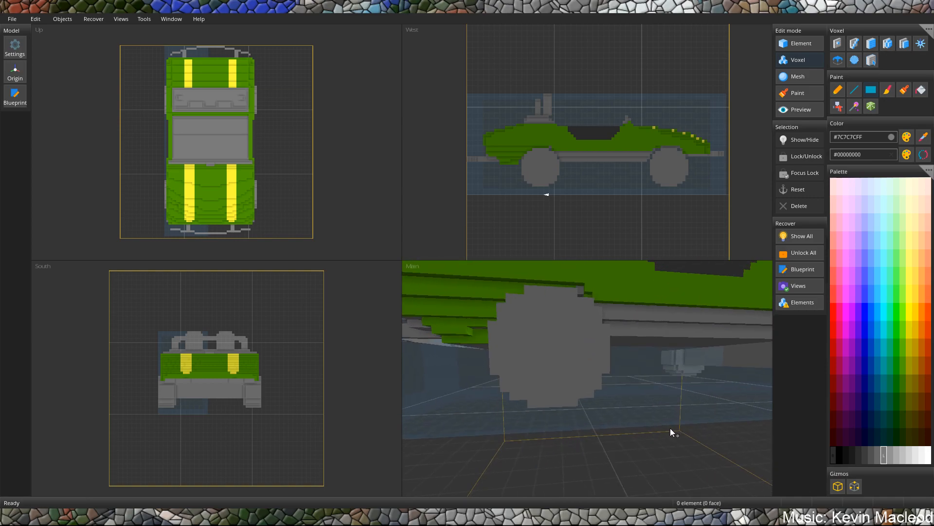
Cut a closed one-voxel-wide ring groove into the rear wheel's outer face and recess the face inside it.
{"action": "scroll", "coordinate": [566, 320], "scroll_direction": "up", "scroll_amount": 2}
{"action": "scroll", "coordinate": [567, 323], "scroll_direction": "up", "scroll_amount": 4}
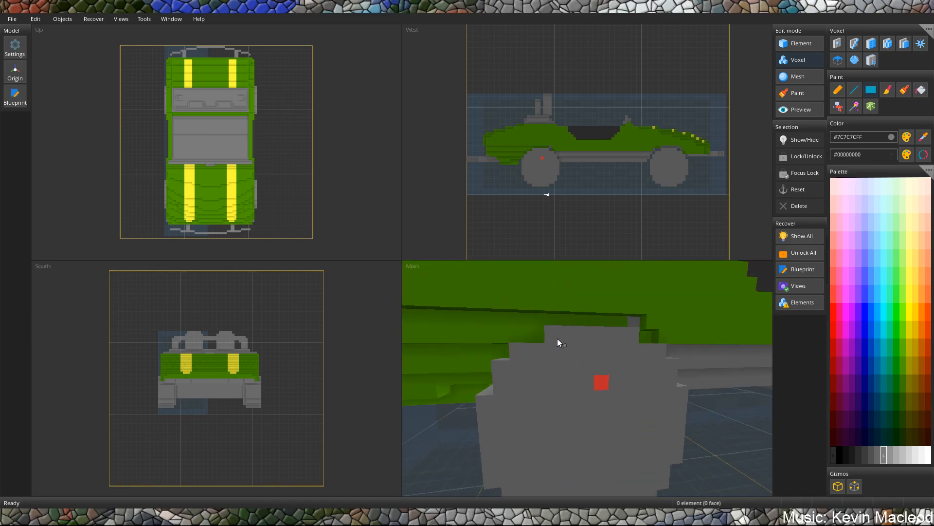
{"action": "right_click_drag", "start_coordinate": [562, 371], "coordinate": [560, 364]}
{"action": "left_click_drag", "start_coordinate": [546, 331], "coordinate": [618, 335]}
{"action": "right_click_drag", "start_coordinate": [620, 336], "coordinate": [612, 335]}
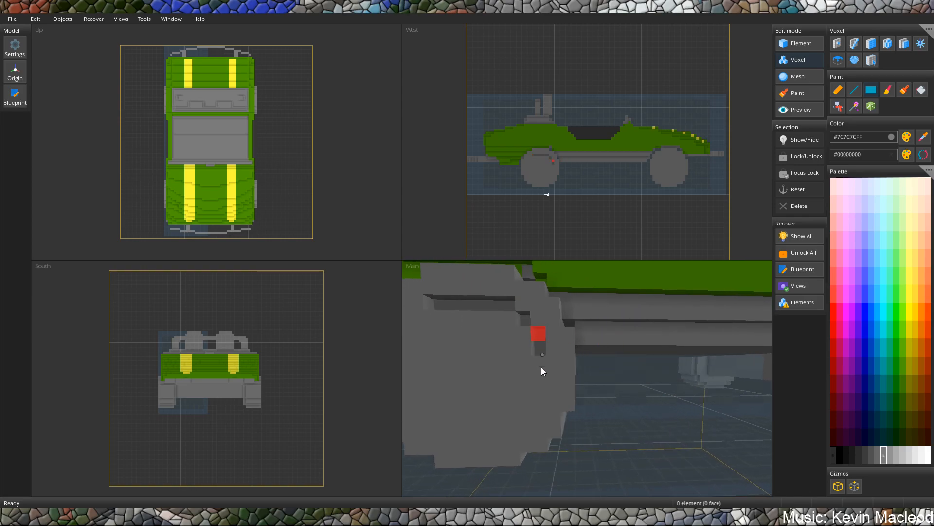
{"action": "right_click_drag", "start_coordinate": [526, 423], "coordinate": [539, 418]}
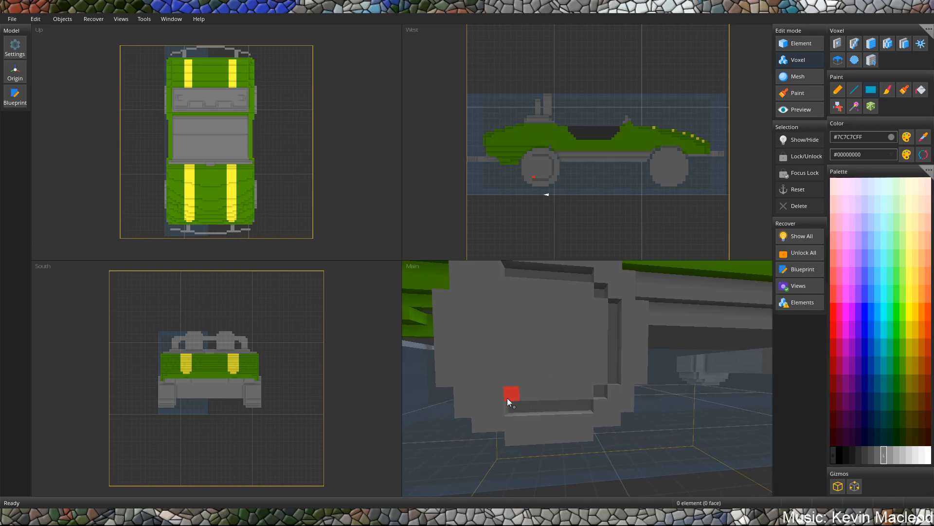
{"action": "left_click_drag", "start_coordinate": [480, 374], "coordinate": [486, 287]}
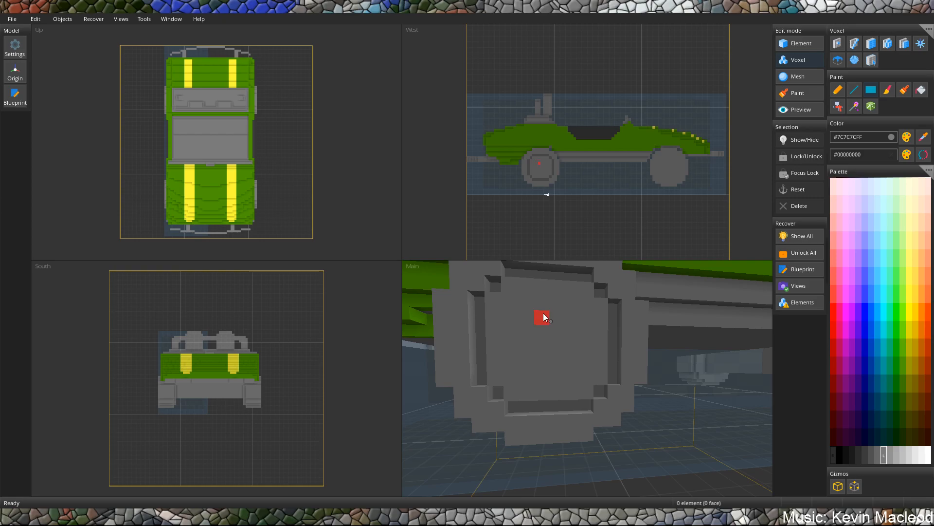
{"action": "left_click_drag", "start_coordinate": [507, 287], "coordinate": [491, 304]}
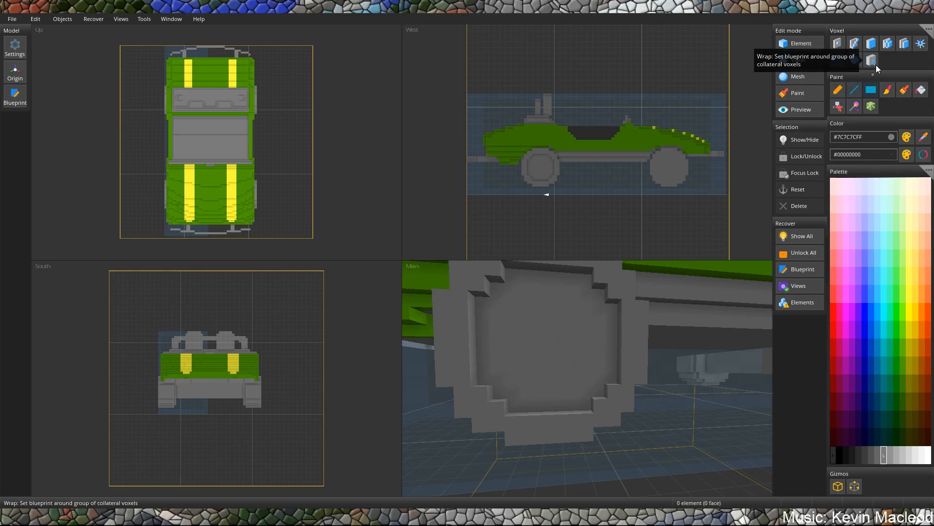
Build a raised square hub at the rear wheel's centre and surround it with small raised blocks.
{"action": "left_click", "coordinate": [871, 45]}
{"action": "left_click_drag", "start_coordinate": [575, 350], "coordinate": [476, 351]}
{"action": "left_click_drag", "start_coordinate": [544, 411], "coordinate": [552, 277]}
{"action": "right_click_drag", "start_coordinate": [577, 346], "coordinate": [612, 333]}
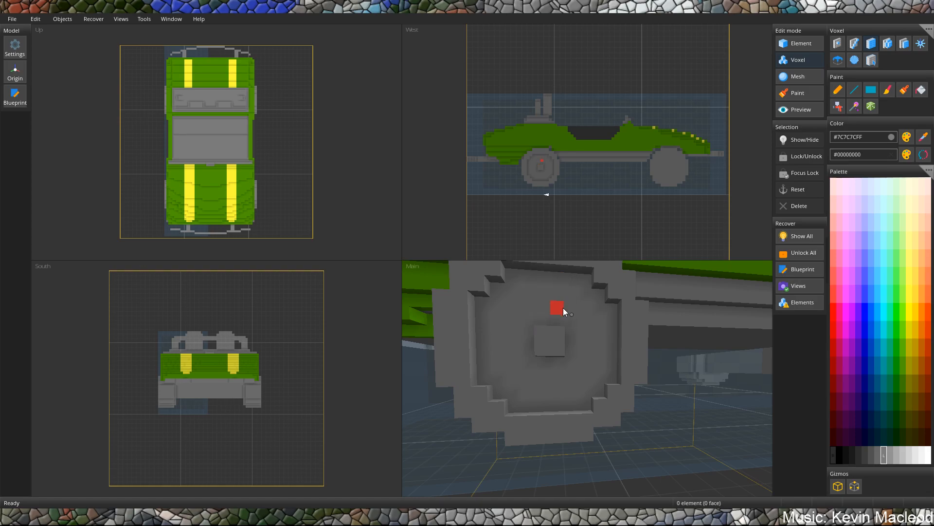
{"action": "middle_click_drag", "start_coordinate": [573, 320], "coordinate": [563, 335]}
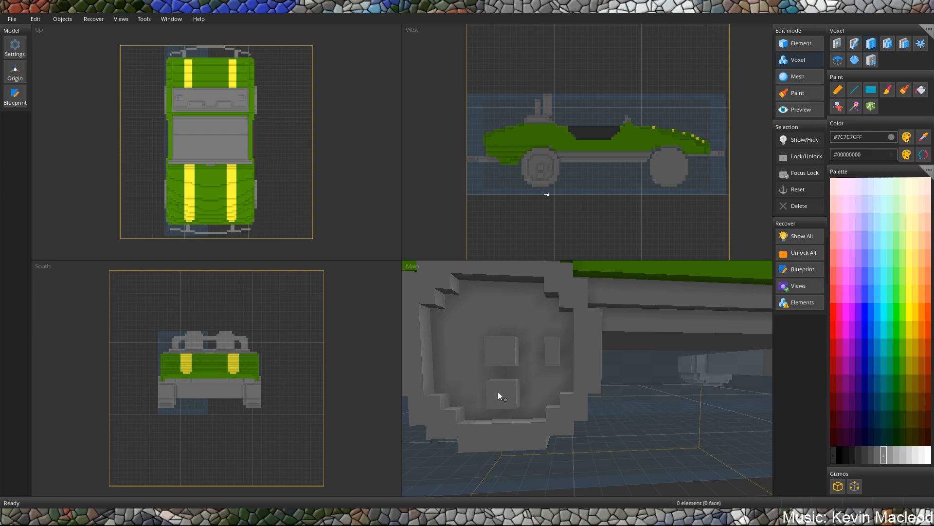
{"action": "middle_click_drag", "start_coordinate": [508, 384], "coordinate": [525, 375]}
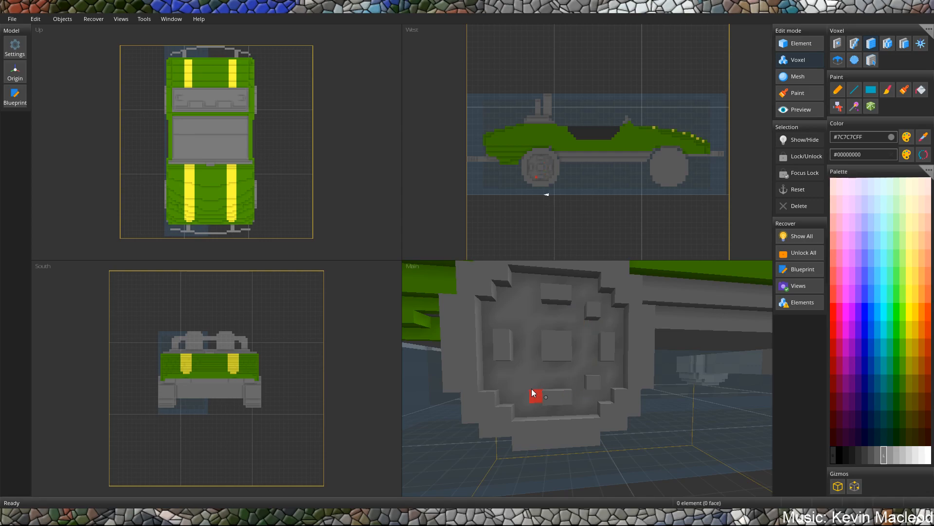
{"action": "left_click", "coordinate": [515, 385]}
Cut a closed one-voxel-wide ring groove into the outer face of the front wheel on the same side.
{"action": "scroll", "coordinate": [557, 308], "scroll_direction": "down", "scroll_amount": 8}
{"action": "middle_click_drag", "start_coordinate": [570, 325], "coordinate": [656, 347]}
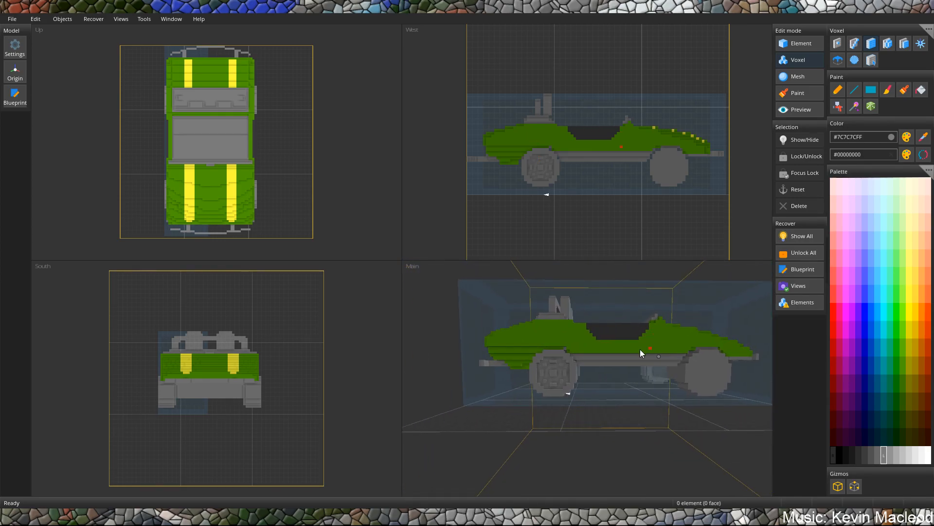
{"action": "scroll", "coordinate": [682, 331], "scroll_direction": "up", "scroll_amount": 6}
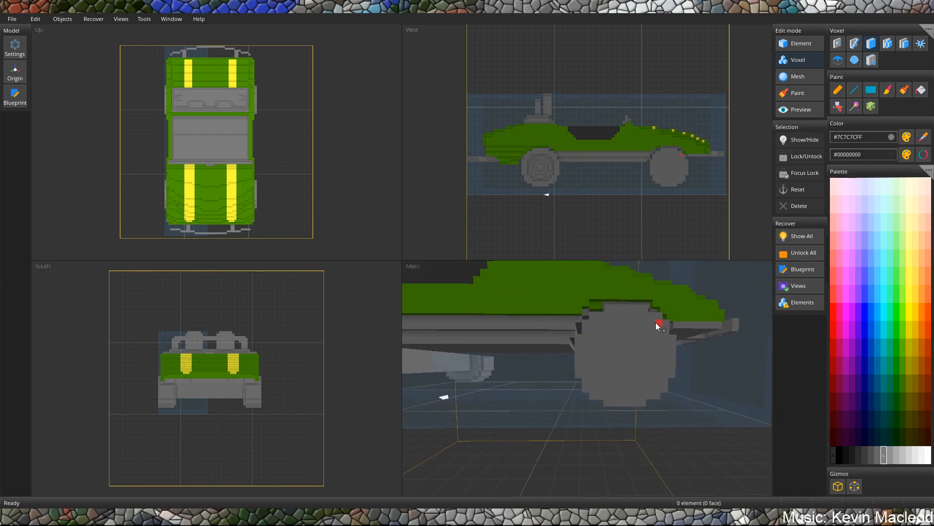
{"action": "scroll", "coordinate": [647, 324], "scroll_direction": "up", "scroll_amount": 3}
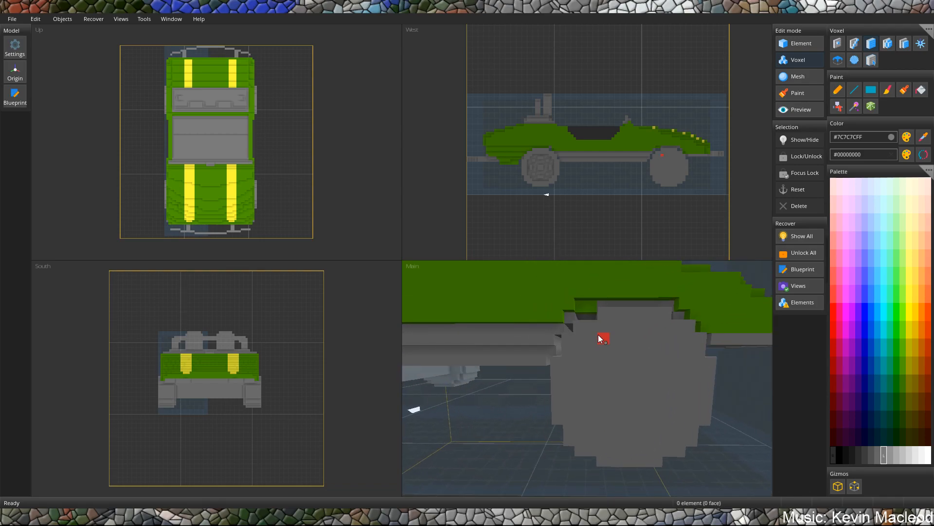
{"action": "left_click_drag", "start_coordinate": [664, 339], "coordinate": [665, 338]}
{"action": "middle_click_drag", "start_coordinate": [665, 338], "coordinate": [652, 326]}
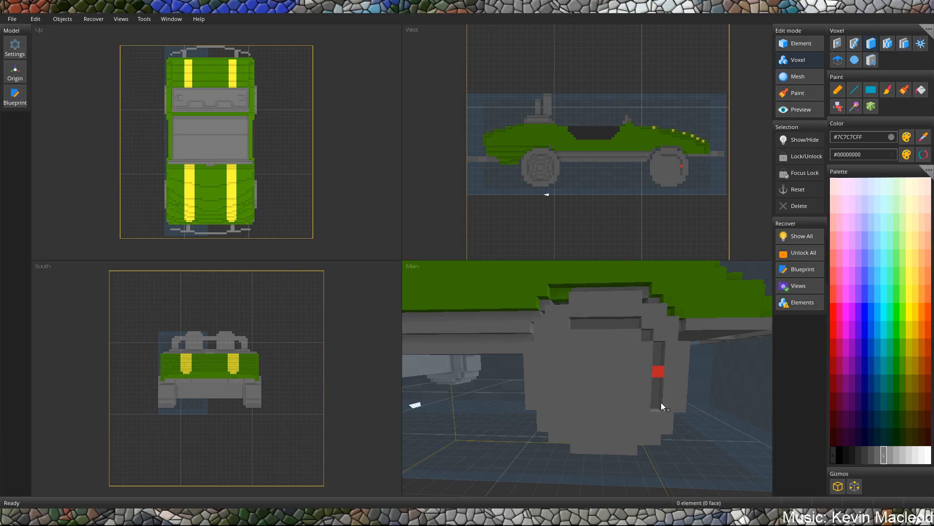
{"action": "left_click_drag", "start_coordinate": [614, 430], "coordinate": [579, 430]}
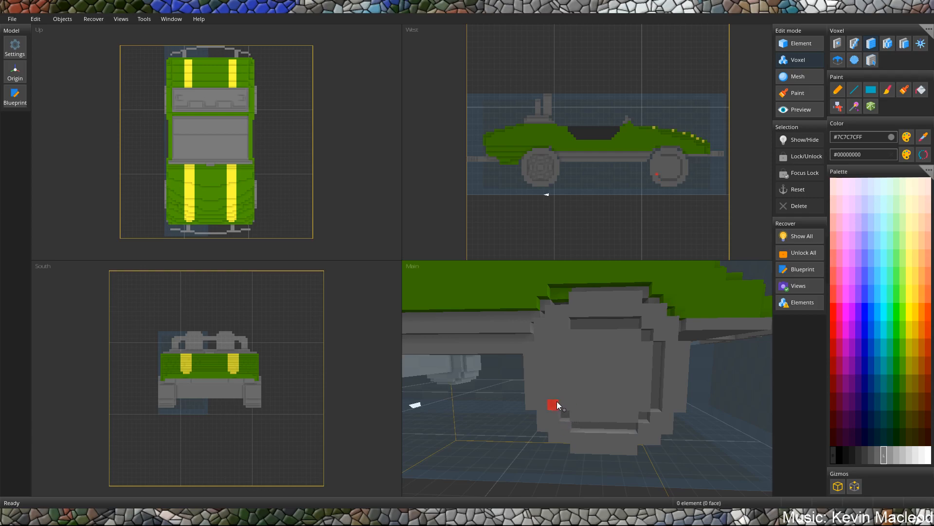
{"action": "left_click_drag", "start_coordinate": [550, 350], "coordinate": [555, 345]}
{"action": "left_click", "coordinate": [568, 336]}
{"action": "middle_click_drag", "start_coordinate": [598, 359], "coordinate": [595, 351]}
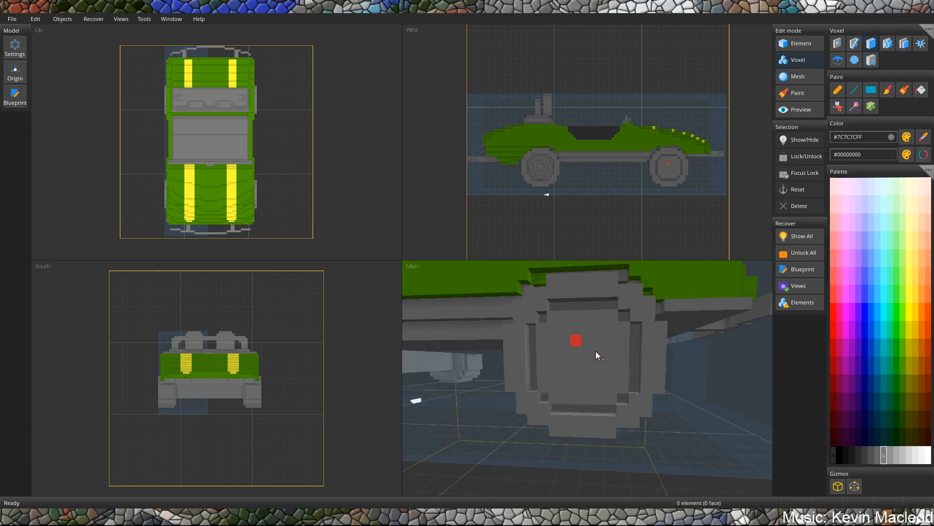
Recess the front wheel's face inside the ring, leaving a square hub at its centre.
{"action": "mouse_move", "coordinate": [543, 364]}
{"action": "left_mouse_down"}
{"action": "mouse_move", "coordinate": [606, 393]}
{"action": "mouse_move", "coordinate": [620, 390]}
{"action": "left_mouse_up"}
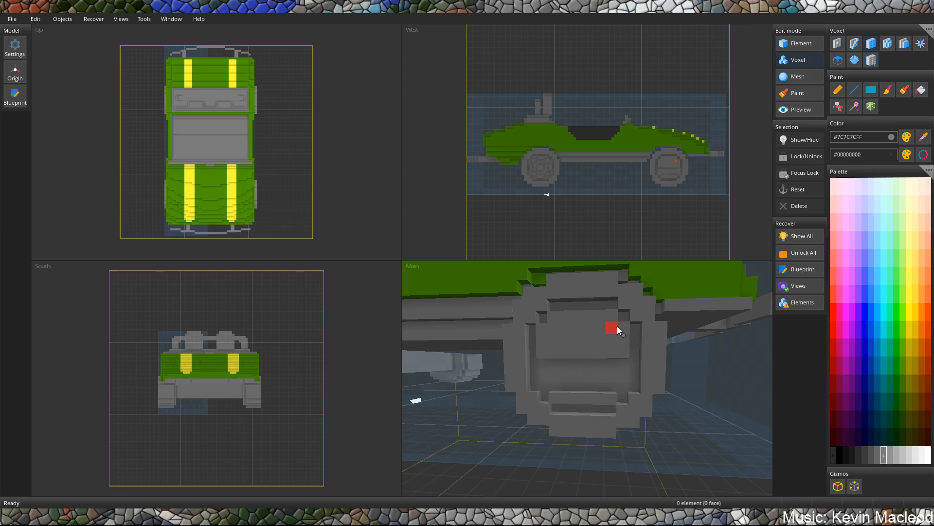
{"action": "mouse_move", "coordinate": [623, 328]}
{"action": "left_mouse_down"}
{"action": "mouse_move", "coordinate": [546, 320]}
{"action": "mouse_move", "coordinate": [542, 330]}
{"action": "left_mouse_up"}
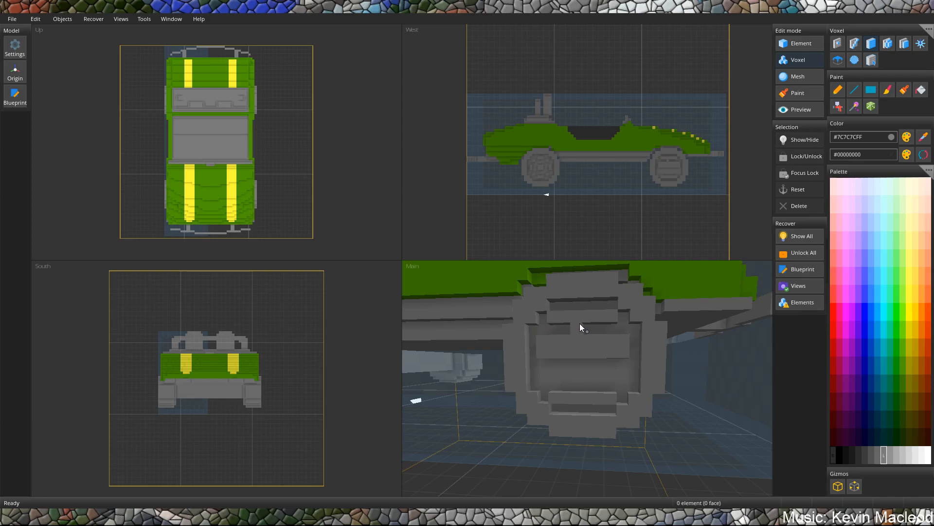
{"action": "left_click_drag", "start_coordinate": [542, 359], "coordinate": [538, 356]}
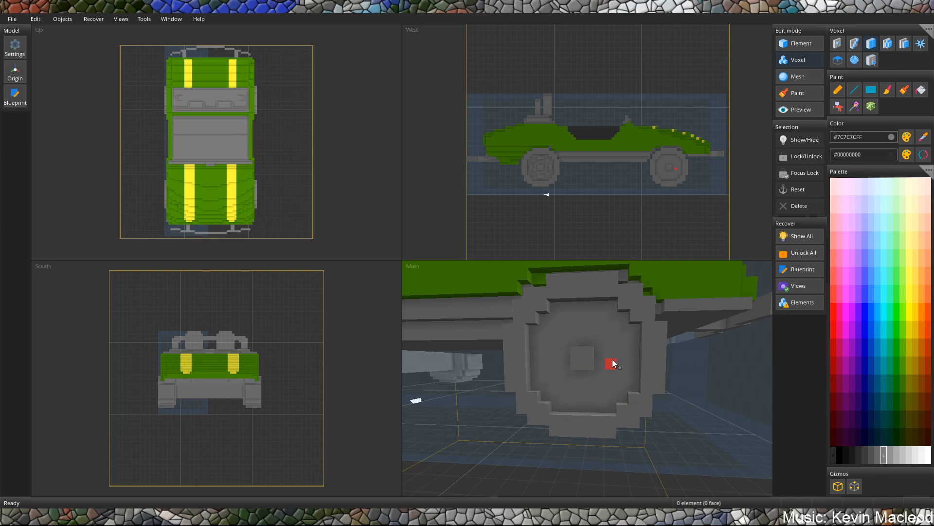
Add small raised blocks around the front wheel's hub, four along the sides and four at the diagonals.
{"action": "scroll", "coordinate": [632, 348], "scroll_direction": "up", "scroll_amount": 5}
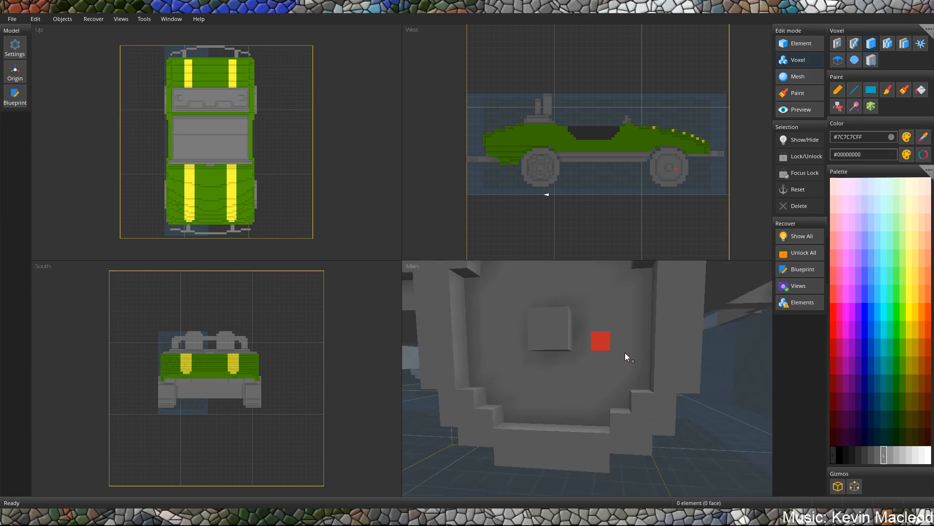
{"action": "left_click", "coordinate": [571, 334]}
{"action": "middle_click_drag", "start_coordinate": [571, 334], "coordinate": [618, 340]}
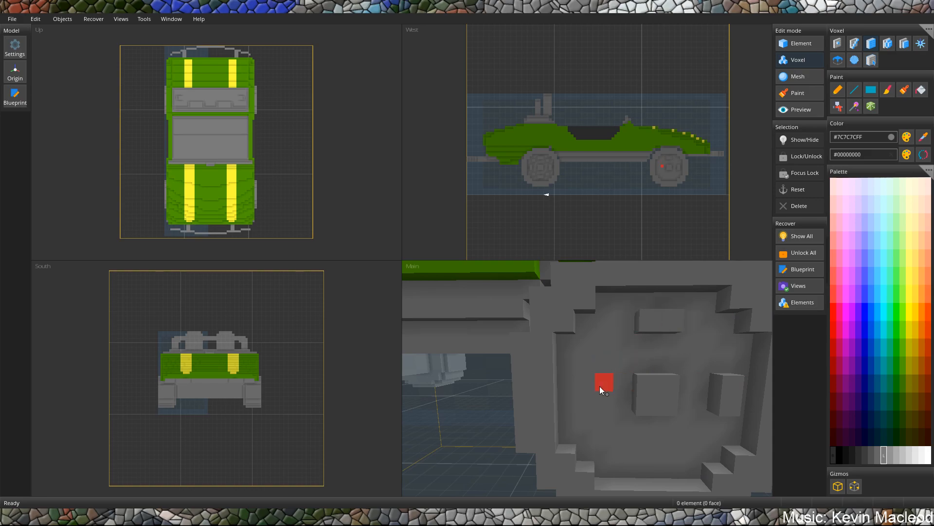
{"action": "mouse_move", "coordinate": [591, 406]}
{"action": "middle_mouse_down"}
{"action": "mouse_move", "coordinate": [633, 403]}
{"action": "mouse_move", "coordinate": [597, 358]}
{"action": "mouse_move", "coordinate": [630, 338]}
{"action": "mouse_move", "coordinate": [608, 357]}
{"action": "mouse_move", "coordinate": [690, 362]}
{"action": "mouse_move", "coordinate": [574, 323]}
{"action": "middle_mouse_up"}
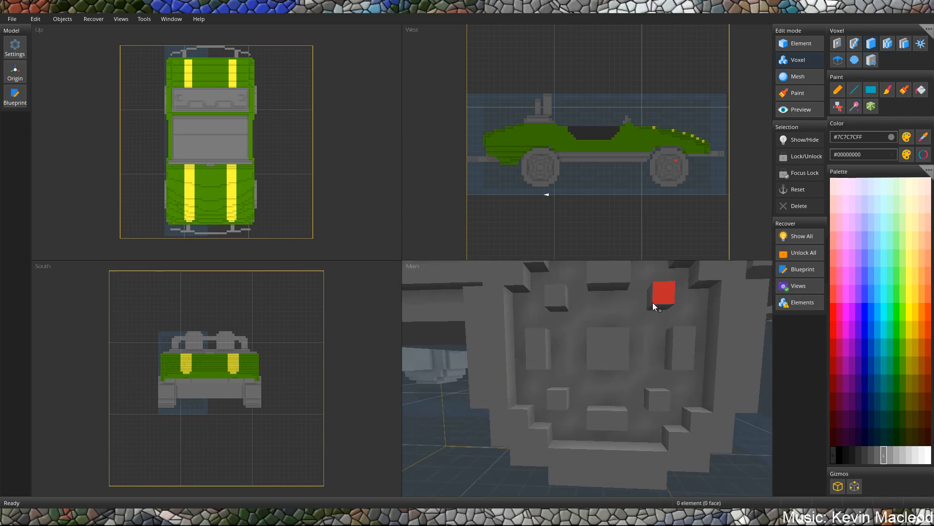
Fill the wheels and the connected grey chassis, cockpit and roll hoops with near-black #1B1B1BFF.
{"action": "scroll", "coordinate": [653, 302], "scroll_direction": "down", "scroll_amount": 3}
{"action": "scroll", "coordinate": [611, 318], "scroll_direction": "down", "scroll_amount": 2}
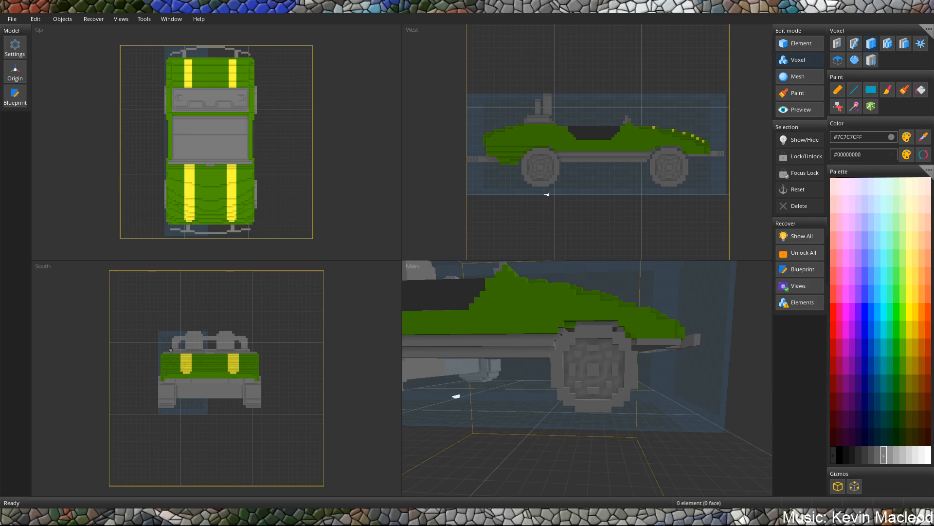
{"action": "middle_click_drag", "start_coordinate": [604, 338], "coordinate": [597, 340]}
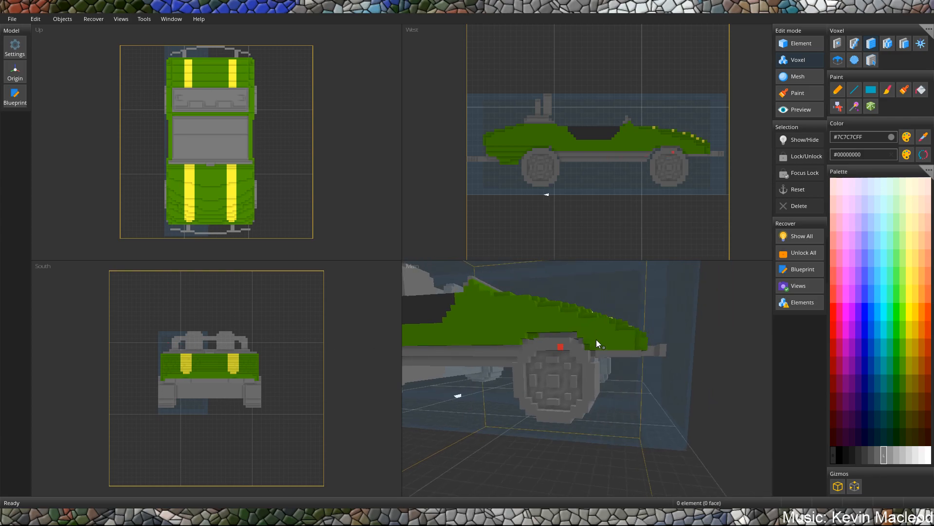
{"action": "left_click", "coordinate": [856, 450]}
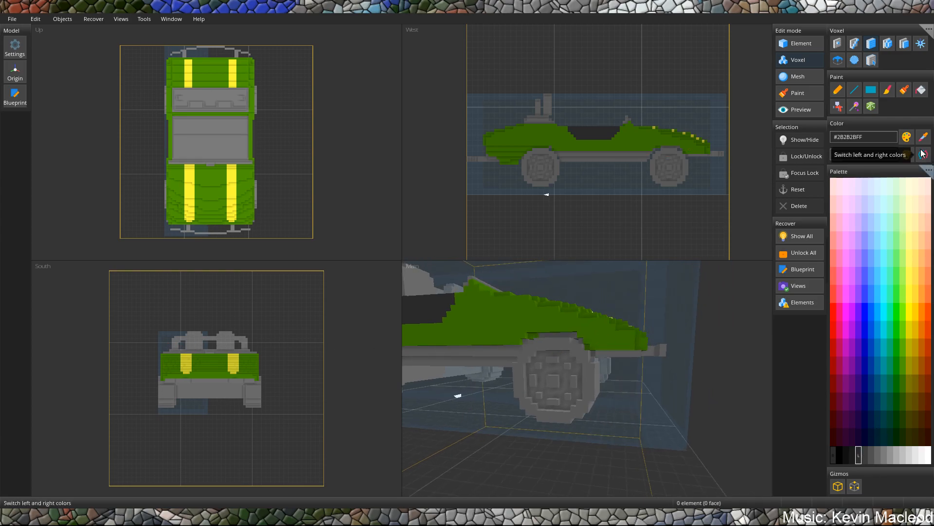
{"action": "left_click", "coordinate": [852, 455]}
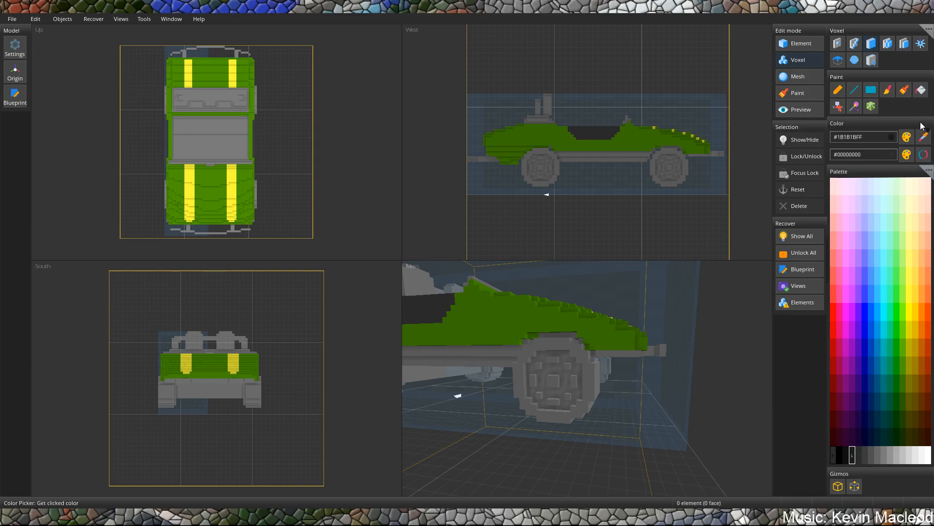
{"action": "left_click", "coordinate": [921, 90]}
{"action": "left_click", "coordinate": [591, 384]}
{"action": "middle_click_drag", "start_coordinate": [576, 381], "coordinate": [650, 367]}
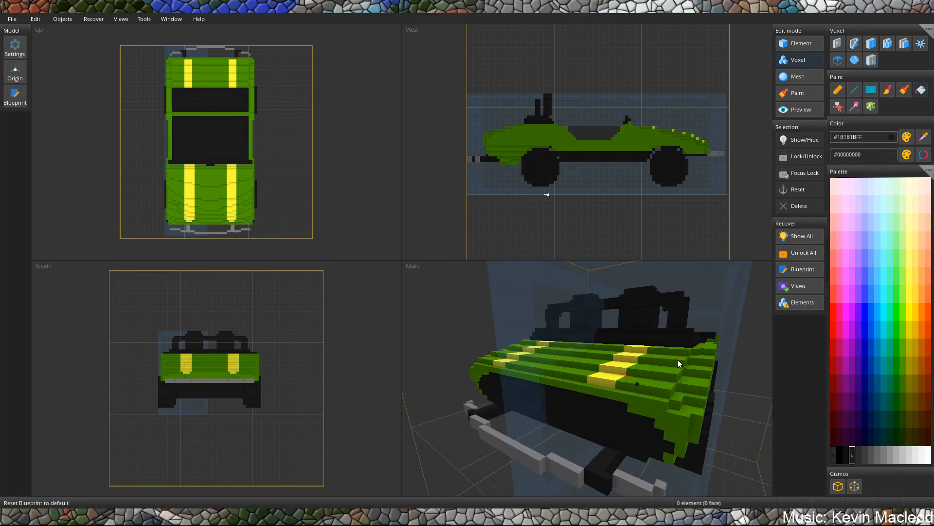
Repaint the blackened parts of the rear bumper and its bracket on one side grey #7C7C7CFF.
{"action": "left_click", "coordinate": [577, 482]}
{"action": "middle_click_drag", "start_coordinate": [723, 322], "coordinate": [574, 311]}
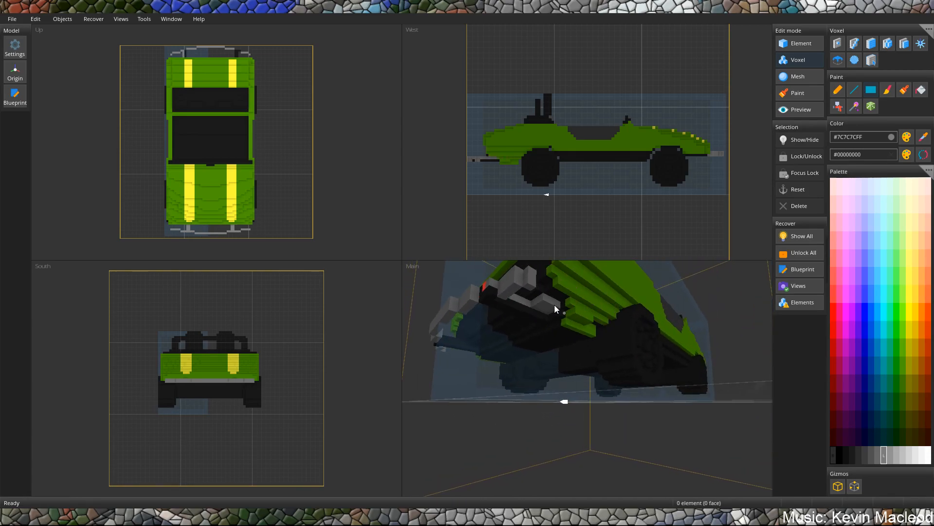
{"action": "left_click", "coordinate": [539, 319]}
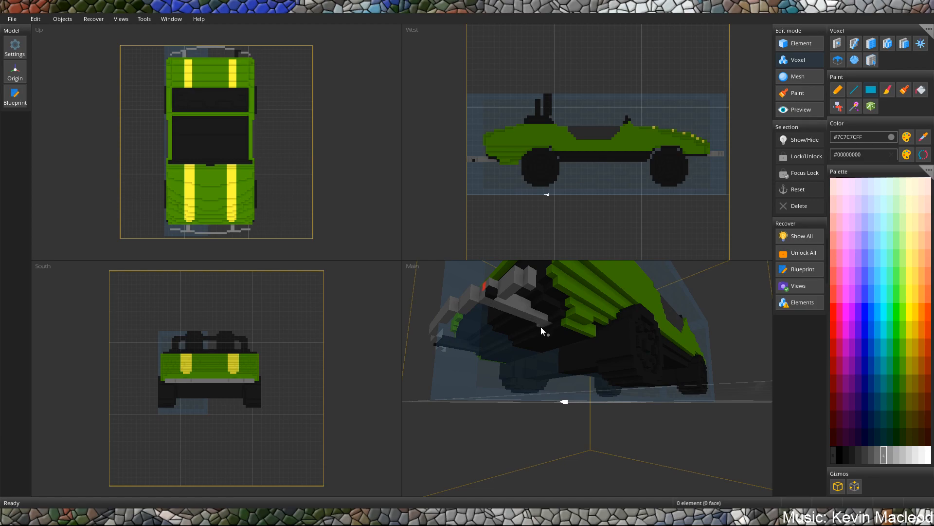
{"action": "middle_click_drag", "start_coordinate": [528, 317], "coordinate": [582, 372]}
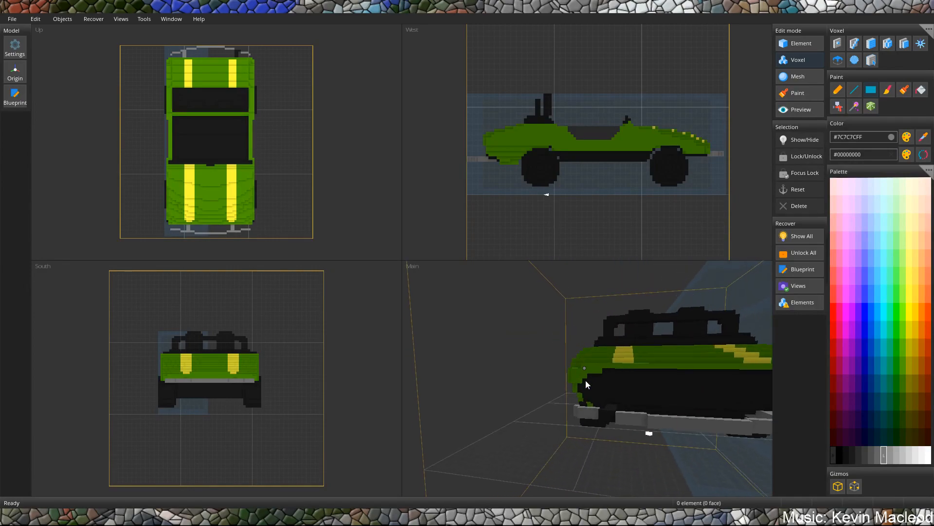
Repaint the rear bumper's bracket on the opposite side grey #7C7C7CFF, including its underside.
{"action": "scroll", "coordinate": [611, 426], "scroll_direction": "up", "scroll_amount": 4}
{"action": "middle_click_drag", "start_coordinate": [614, 462], "coordinate": [615, 428]}
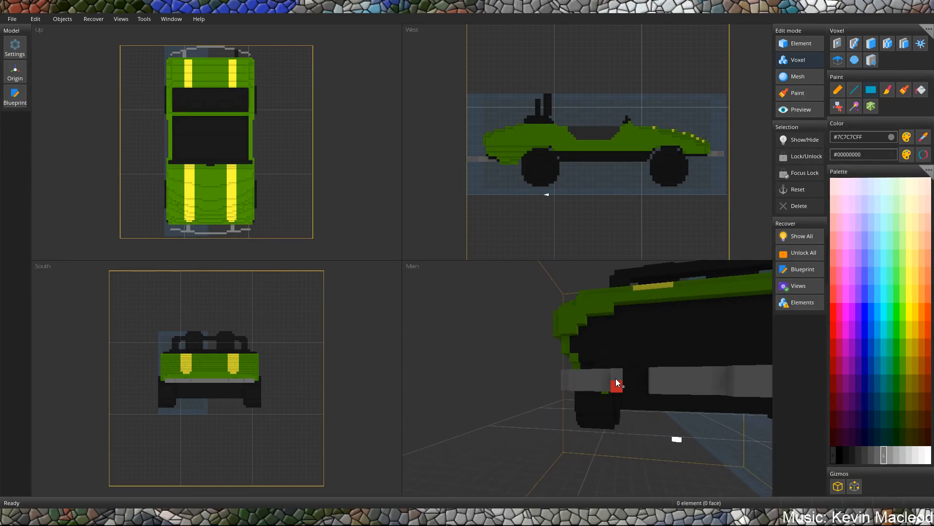
{"action": "middle_click_drag", "start_coordinate": [617, 378], "coordinate": [624, 367]}
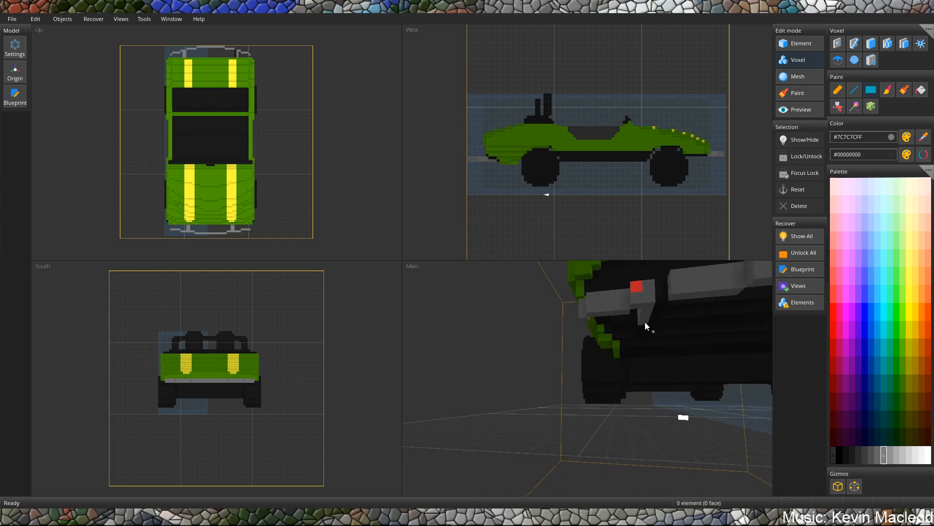
{"action": "middle_click_drag", "start_coordinate": [647, 322], "coordinate": [623, 288]}
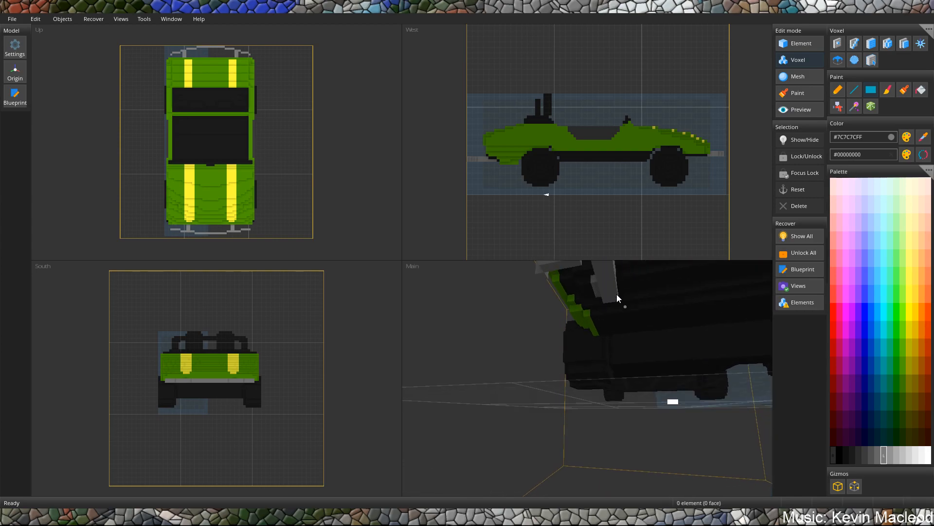
Build a small grey #7C7C7CFF cluster of voxels on the cockpit side of the dashboard, near one end.
{"action": "middle_click_drag", "start_coordinate": [618, 285], "coordinate": [491, 294]}
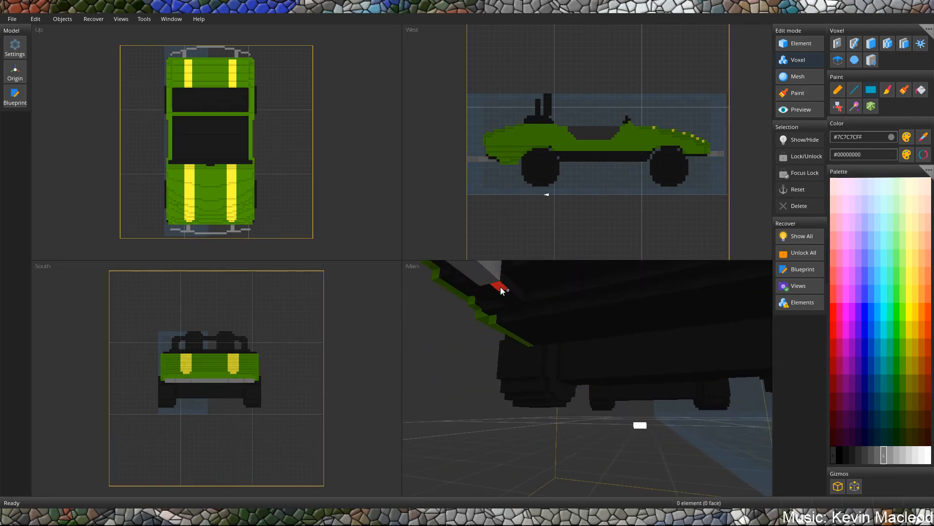
{"action": "middle_click_drag", "start_coordinate": [510, 305], "coordinate": [610, 338]}
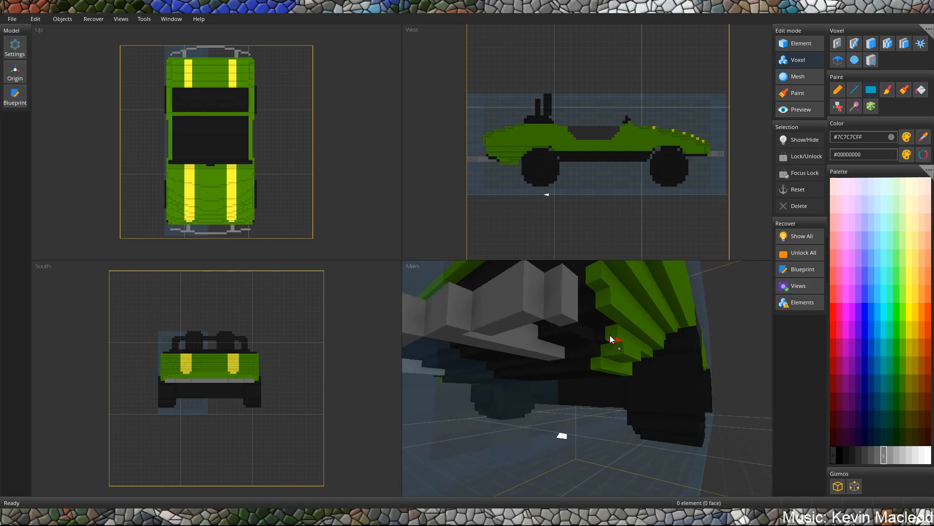
{"action": "scroll", "coordinate": [613, 321], "scroll_direction": "down", "scroll_amount": 7}
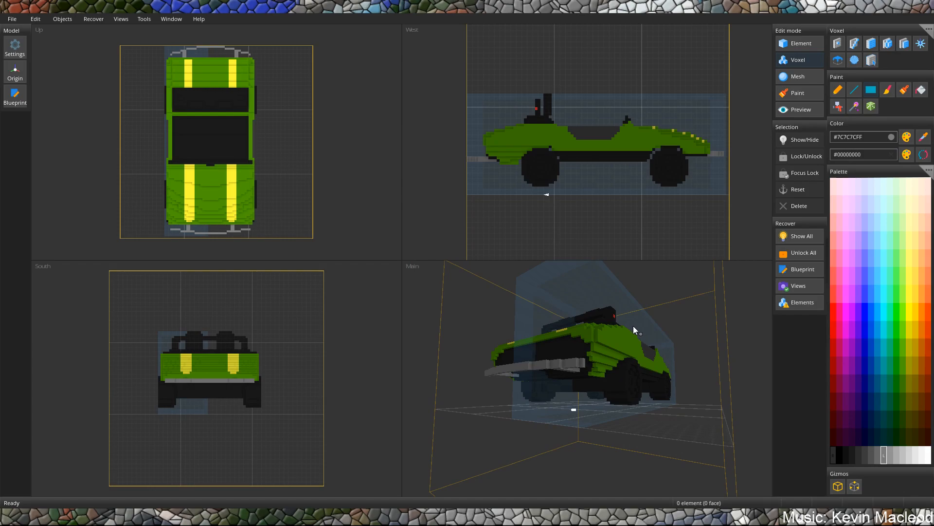
{"action": "middle_click_drag", "start_coordinate": [622, 358], "coordinate": [547, 366]}
{"action": "scroll", "coordinate": [520, 390], "scroll_direction": "up", "scroll_amount": 4}
{"action": "scroll", "coordinate": [559, 390], "scroll_direction": "up", "scroll_amount": 3}
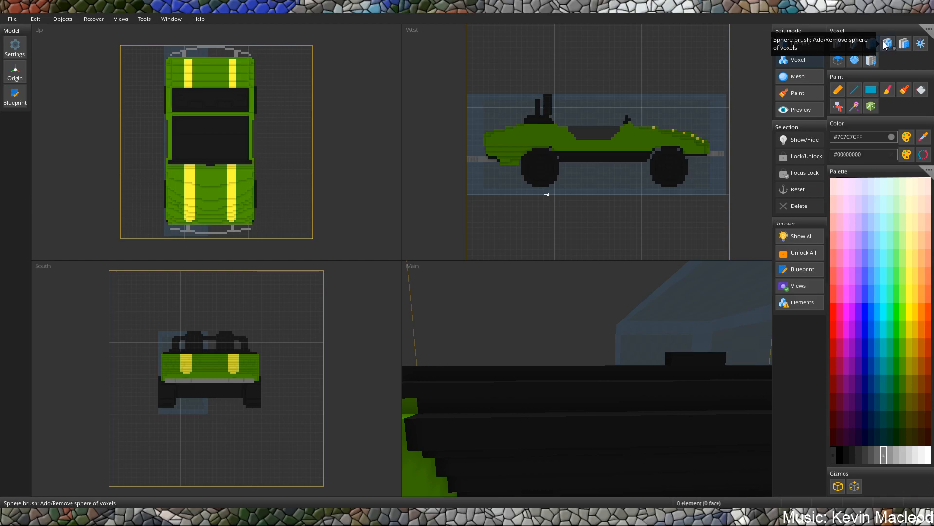
{"action": "middle_click_drag", "start_coordinate": [560, 327], "coordinate": [580, 385]}
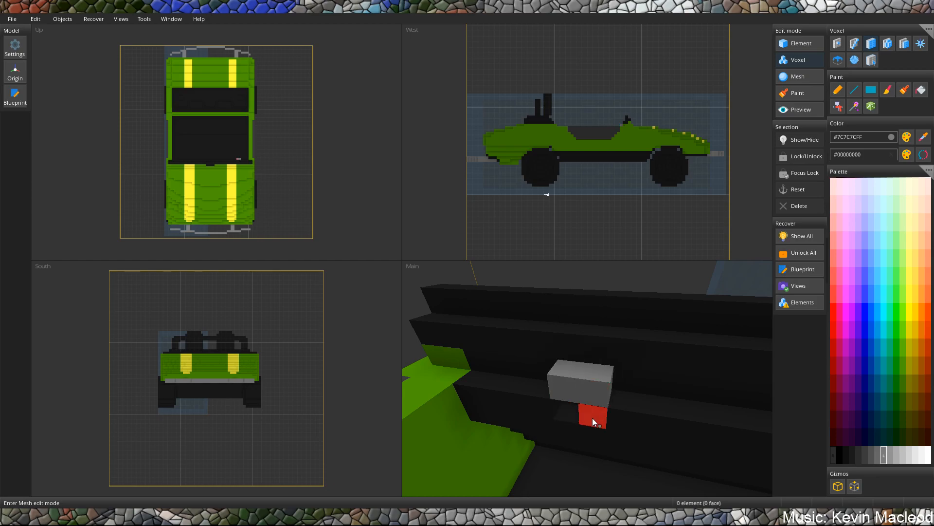
{"action": "left_click_drag", "start_coordinate": [569, 413], "coordinate": [591, 391]}
{"action": "middle_click_drag", "start_coordinate": [591, 391], "coordinate": [662, 402]}
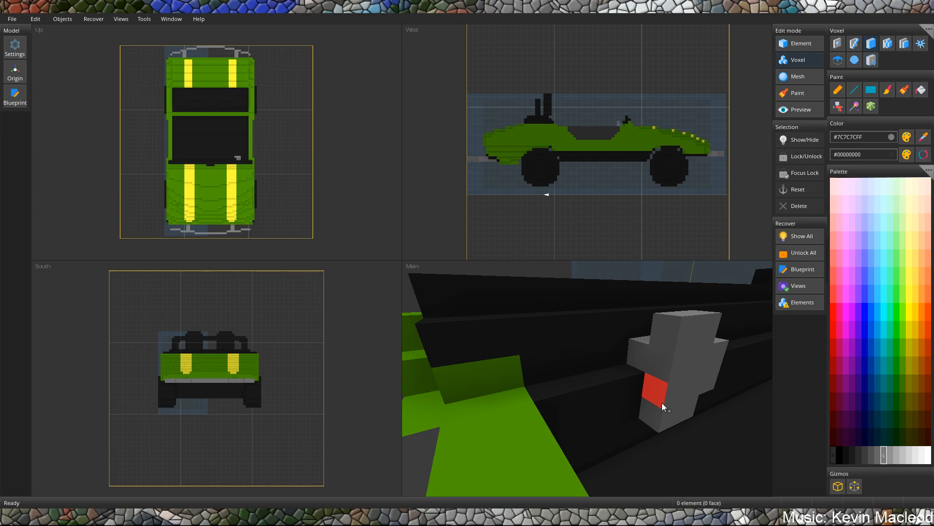
Extend the grey dashboard cluster toward the cockpit, then remove all of it except one small block.
{"action": "middle_click_drag", "start_coordinate": [661, 363], "coordinate": [567, 428]}
{"action": "right_click", "coordinate": [590, 381]}
{"action": "middle_click_drag", "start_coordinate": [590, 381], "coordinate": [577, 345]}
{"action": "scroll", "coordinate": [592, 353], "scroll_direction": "down", "scroll_amount": 3}
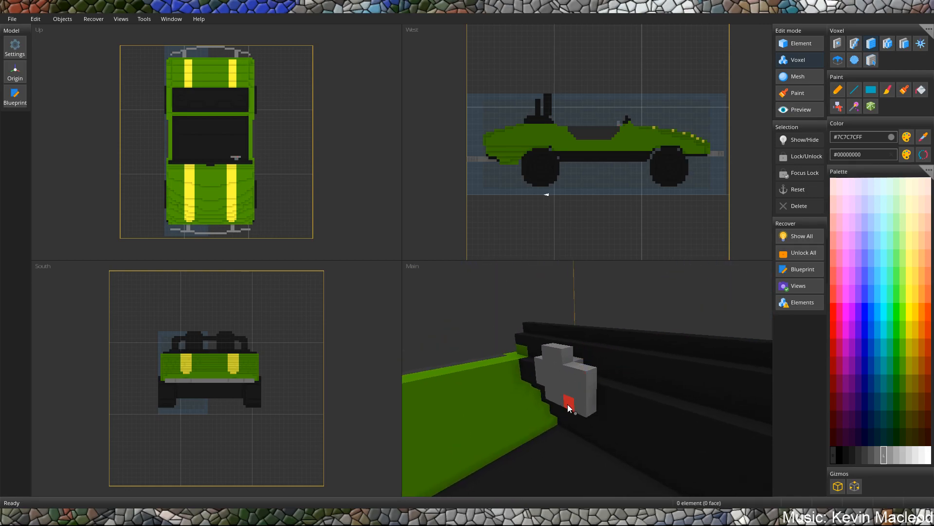
{"action": "middle_click_drag", "start_coordinate": [567, 407], "coordinate": [583, 392]}
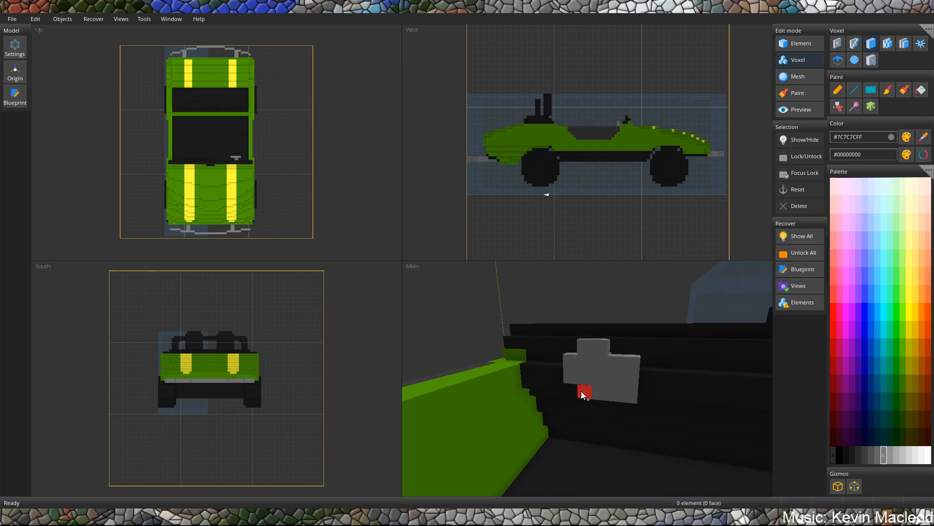
{"action": "right_click_drag", "start_coordinate": [580, 391], "coordinate": [637, 362]}
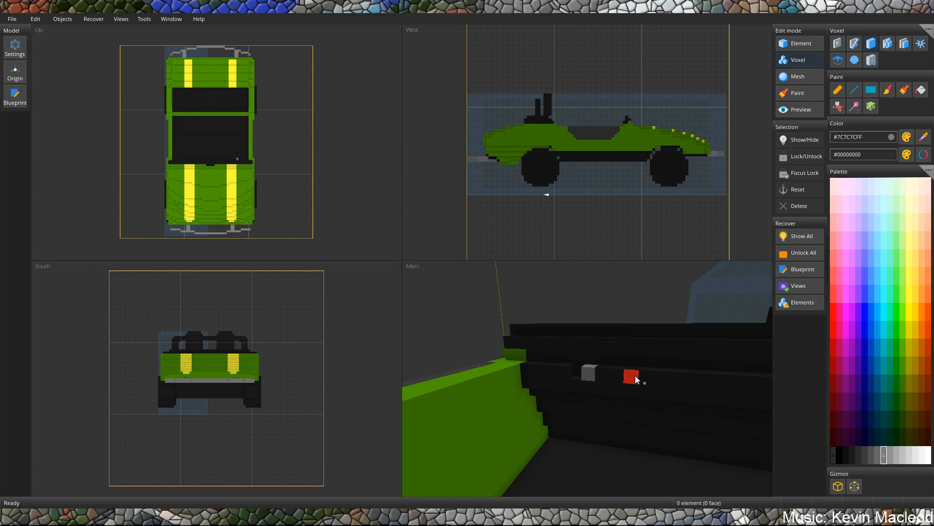
Try a two-by-two grey block beside the small grey block on the dashboard, then remove it.
{"action": "left_click_drag", "start_coordinate": [635, 377], "coordinate": [647, 387]}
{"action": "middle_click_drag", "start_coordinate": [647, 387], "coordinate": [586, 374]}
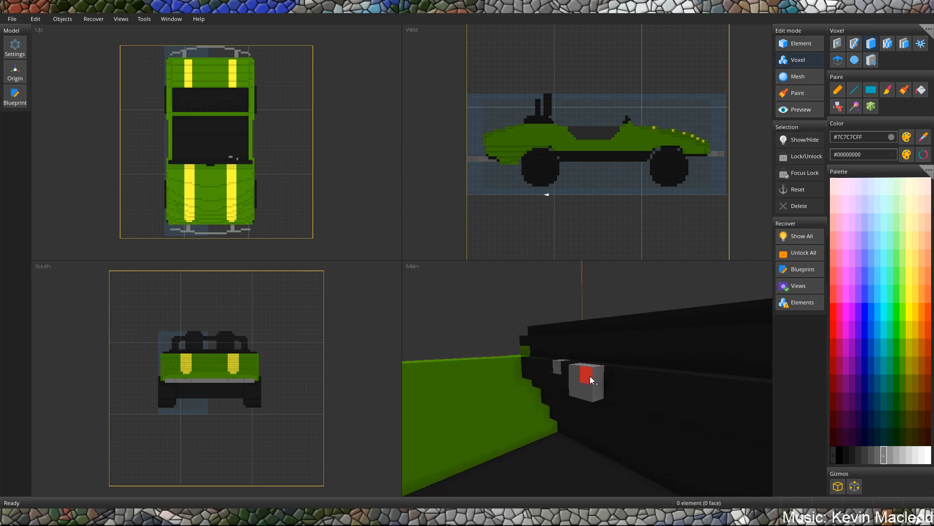
{"action": "middle_click_drag", "start_coordinate": [601, 358], "coordinate": [598, 382]}
{"action": "scroll", "coordinate": [611, 366], "scroll_direction": "down", "scroll_amount": 5}
{"action": "scroll", "coordinate": [571, 334], "scroll_direction": "up", "scroll_amount": 6}
{"action": "middle_click_drag", "start_coordinate": [536, 338], "coordinate": [443, 341]}
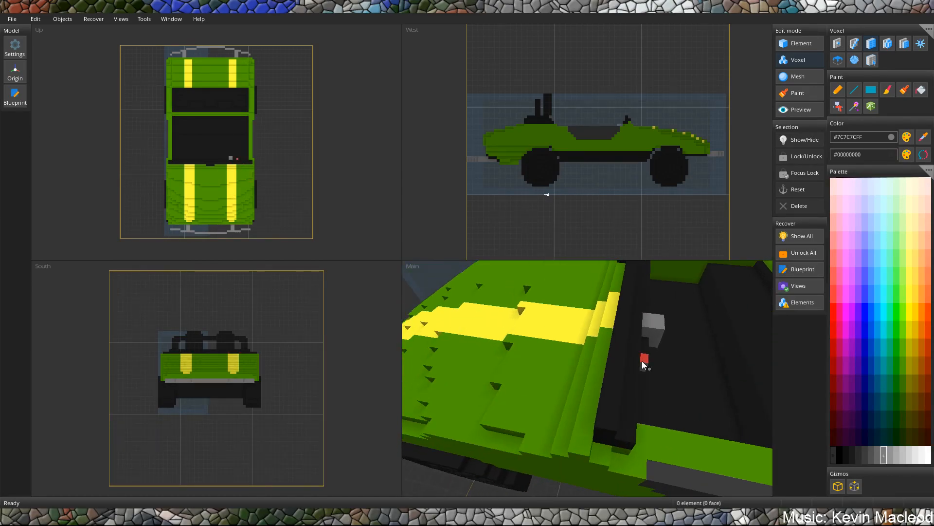
{"action": "middle_click_drag", "start_coordinate": [643, 361], "coordinate": [523, 315]}
{"action": "right_click", "coordinate": [591, 406]}
{"action": "right_click", "coordinate": [610, 388]}
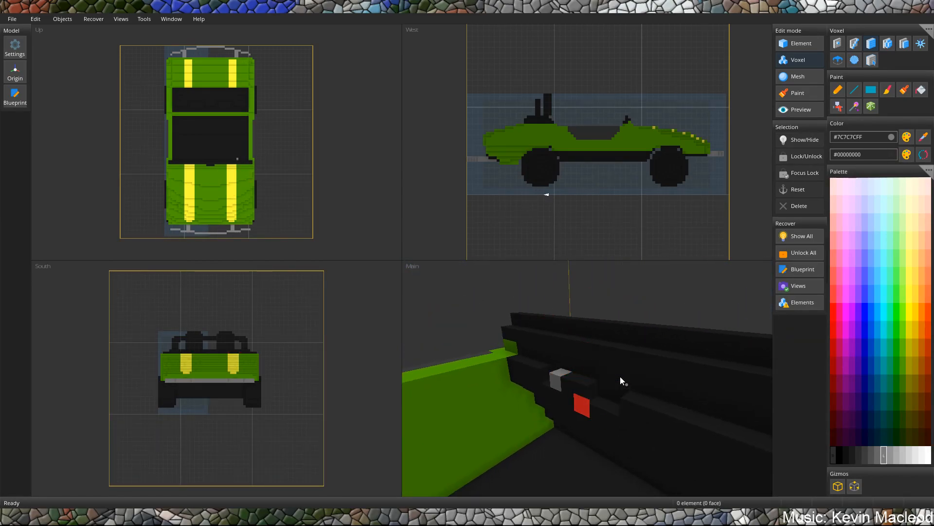
Build a plus-shaped grey #7C7C7CFF steering wheel hub on the dashboard beside the small grey block.
{"action": "scroll", "coordinate": [620, 376], "scroll_direction": "down", "scroll_amount": 5}
{"action": "middle_click_drag", "start_coordinate": [618, 372], "coordinate": [834, 359]}
{"action": "middle_click_drag", "start_coordinate": [533, 337], "coordinate": [574, 333]}
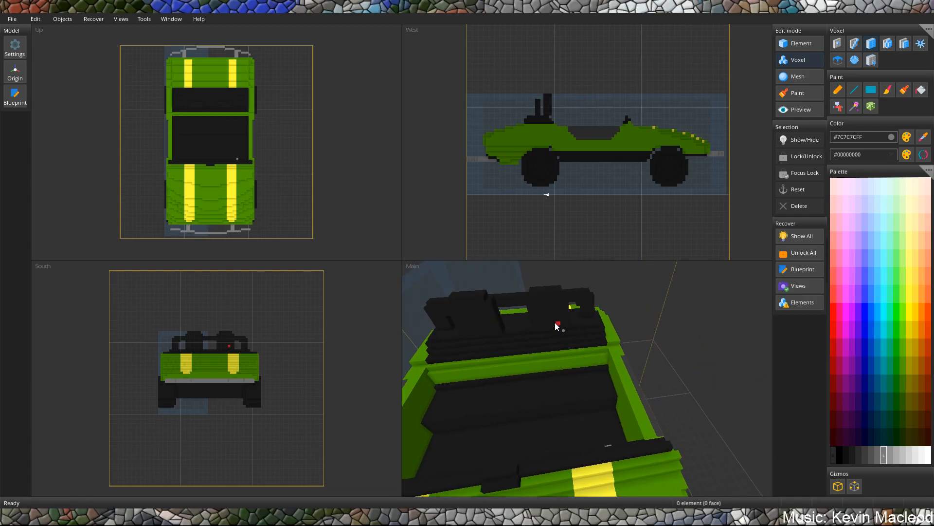
{"action": "mouse_move", "coordinate": [554, 329]}
{"action": "left_mouse_down"}
{"action": "mouse_move", "coordinate": [597, 459]}
{"action": "mouse_move", "coordinate": [572, 457]}
{"action": "left_mouse_up"}
{"action": "middle_click_drag", "start_coordinate": [576, 445], "coordinate": [704, 400]}
{"action": "scroll", "coordinate": [630, 389], "scroll_direction": "up", "scroll_amount": 3}
{"action": "middle_click_drag", "start_coordinate": [617, 364], "coordinate": [638, 376]}
{"action": "left_click_drag", "start_coordinate": [607, 382], "coordinate": [625, 366]}
{"action": "mouse_move", "coordinate": [643, 337]}
{"action": "middle_mouse_down"}
{"action": "mouse_move", "coordinate": [606, 375]}
{"action": "mouse_move", "coordinate": [617, 352]}
{"action": "mouse_move", "coordinate": [691, 378]}
{"action": "mouse_move", "coordinate": [607, 301]}
{"action": "mouse_move", "coordinate": [591, 337]}
{"action": "mouse_move", "coordinate": [541, 380]}
{"action": "mouse_move", "coordinate": [527, 348]}
{"action": "mouse_move", "coordinate": [526, 383]}
{"action": "mouse_move", "coordinate": [498, 378]}
{"action": "mouse_move", "coordinate": [472, 352]}
{"action": "mouse_move", "coordinate": [468, 384]}
{"action": "mouse_move", "coordinate": [478, 408]}
{"action": "mouse_move", "coordinate": [568, 334]}
{"action": "mouse_move", "coordinate": [557, 265]}
{"action": "mouse_move", "coordinate": [578, 320]}
{"action": "mouse_move", "coordinate": [595, 331]}
{"action": "mouse_move", "coordinate": [558, 337]}
{"action": "mouse_move", "coordinate": [500, 313]}
{"action": "mouse_move", "coordinate": [537, 316]}
{"action": "mouse_move", "coordinate": [562, 280]}
{"action": "mouse_move", "coordinate": [558, 335]}
{"action": "mouse_move", "coordinate": [591, 347]}
{"action": "mouse_move", "coordinate": [580, 322]}
{"action": "mouse_move", "coordinate": [618, 341]}
{"action": "mouse_move", "coordinate": [639, 382]}
{"action": "mouse_move", "coordinate": [567, 334]}
{"action": "mouse_move", "coordinate": [636, 304]}
{"action": "middle_mouse_up"}
{"action": "key", "text": "ctrl+z"}
{"action": "middle_click_drag", "start_coordinate": [571, 330], "coordinate": [573, 300]}
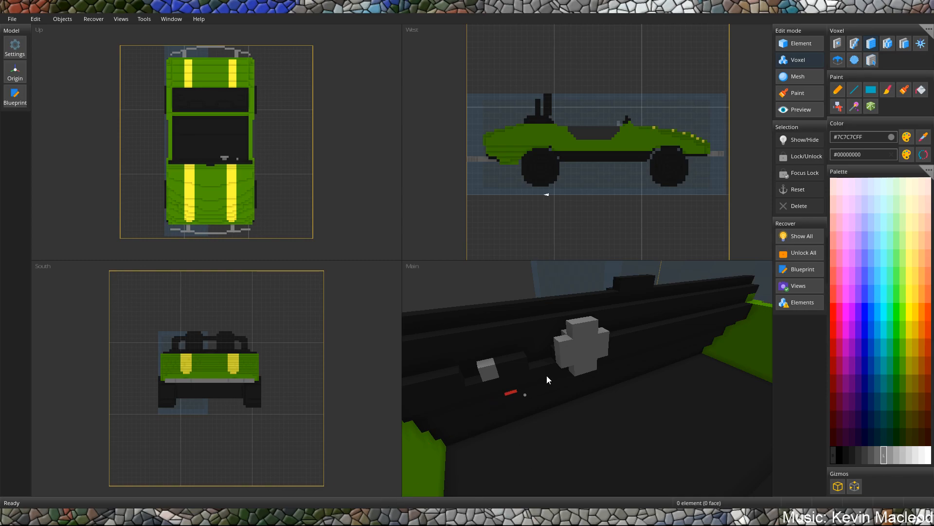
Set the color to dark grey #2B2B2BFF and start a stepped steering wheel disc in front of the grey hub.
{"action": "middle_click_drag", "start_coordinate": [534, 380], "coordinate": [590, 378]}
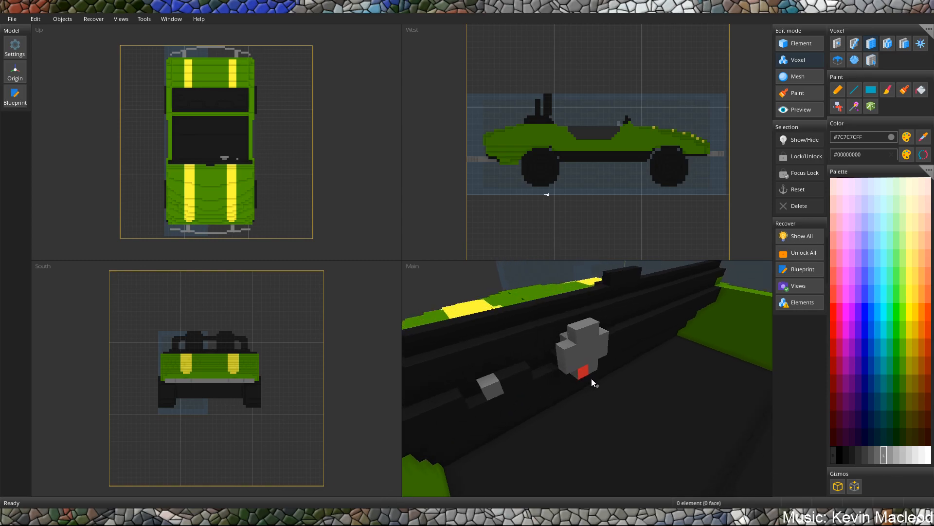
{"action": "left_click", "coordinate": [923, 139]}
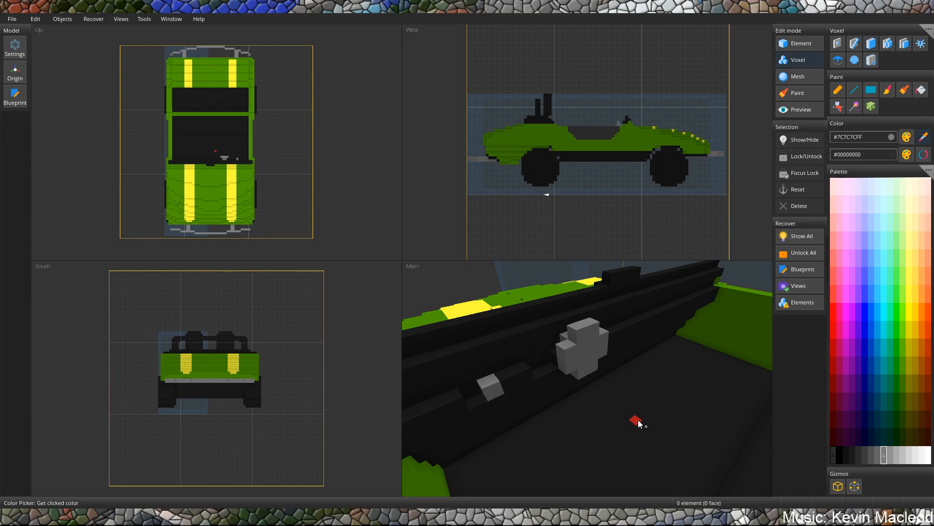
{"action": "left_click", "coordinate": [857, 455]}
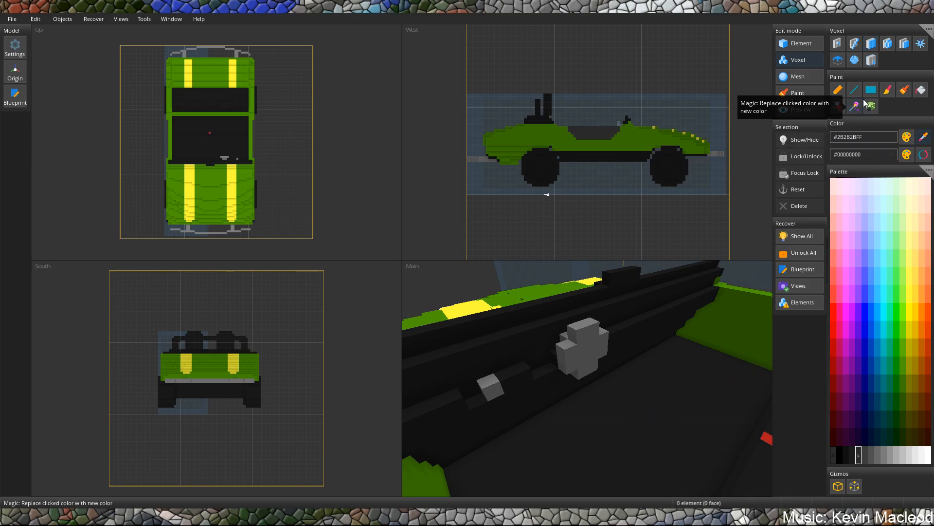
{"action": "left_click", "coordinate": [871, 45]}
{"action": "scroll", "coordinate": [582, 338], "scroll_direction": "up", "scroll_amount": 3}
{"action": "middle_click_drag", "start_coordinate": [582, 338], "coordinate": [569, 350]}
{"action": "scroll", "coordinate": [569, 349], "scroll_direction": "down", "scroll_amount": 2}
{"action": "left_click_drag", "start_coordinate": [584, 365], "coordinate": [593, 303]}
{"action": "middle_click_drag", "start_coordinate": [634, 325], "coordinate": [657, 316]}
{"action": "right_click_drag", "start_coordinate": [597, 331], "coordinate": [557, 378]}
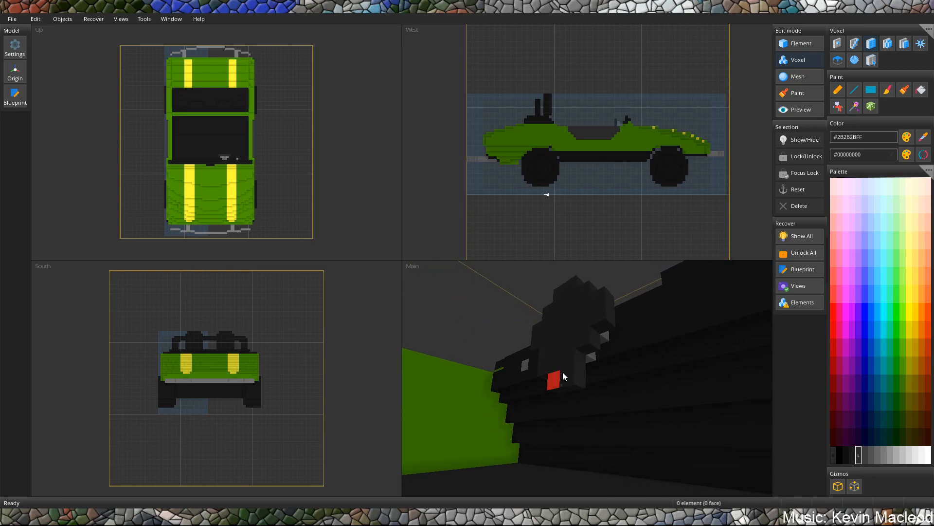
Widen the dark grey steering wheel disc into a rounded, stepped circle that covers the hub.
{"action": "right_click_drag", "start_coordinate": [599, 341], "coordinate": [570, 305]}
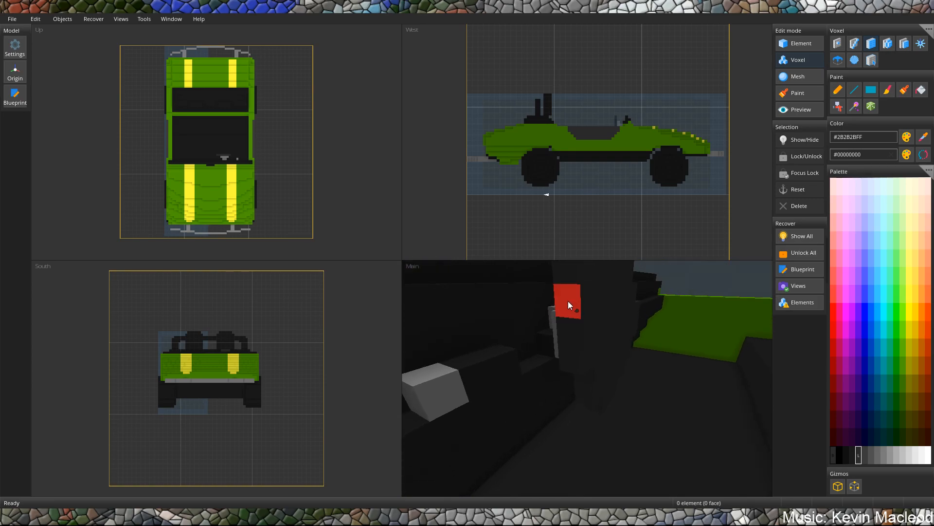
{"action": "right_click_drag", "start_coordinate": [570, 349], "coordinate": [562, 382]}
{"action": "right_click_drag", "start_coordinate": [608, 345], "coordinate": [578, 375]}
{"action": "right_click_drag", "start_coordinate": [582, 410], "coordinate": [606, 385]}
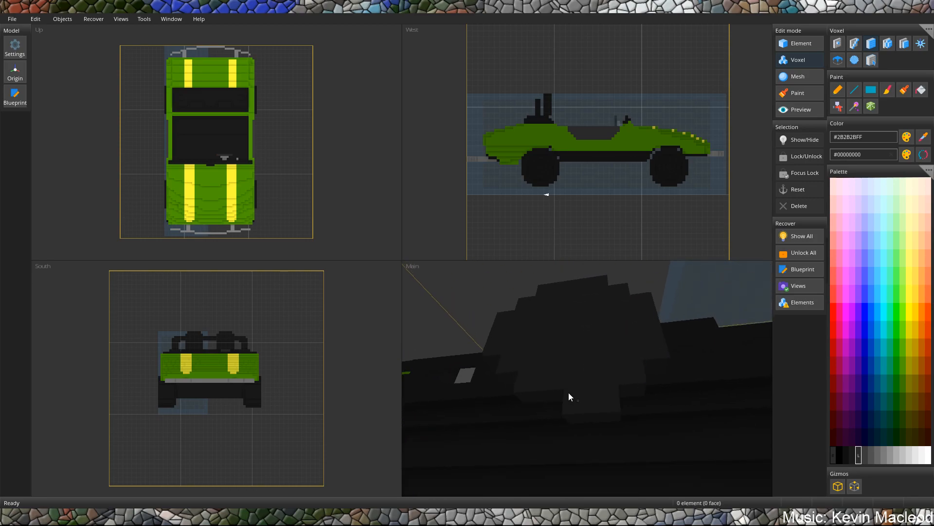
{"action": "right_click_drag", "start_coordinate": [596, 341], "coordinate": [578, 409]}
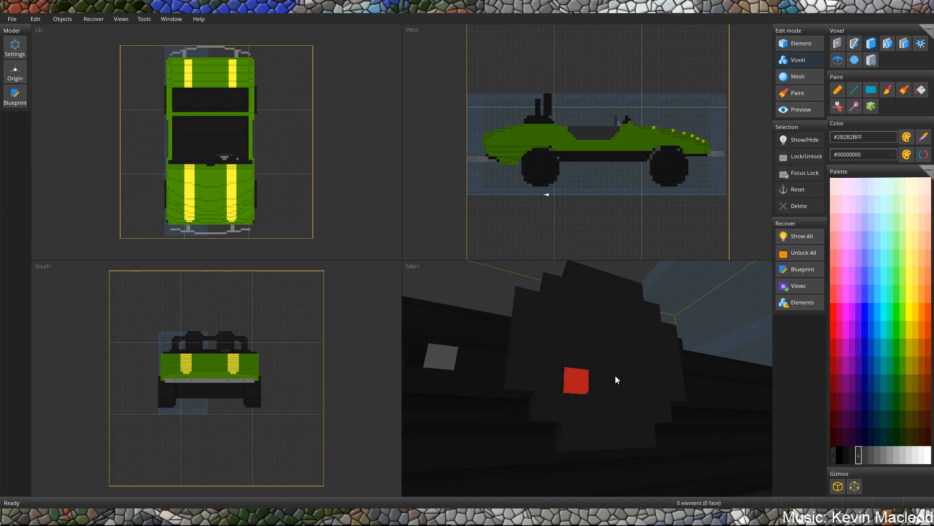
Hollow out the steering wheel disc, leaving only its outer rim around the grey hub.
{"action": "right_click_drag", "start_coordinate": [569, 366], "coordinate": [551, 380]}
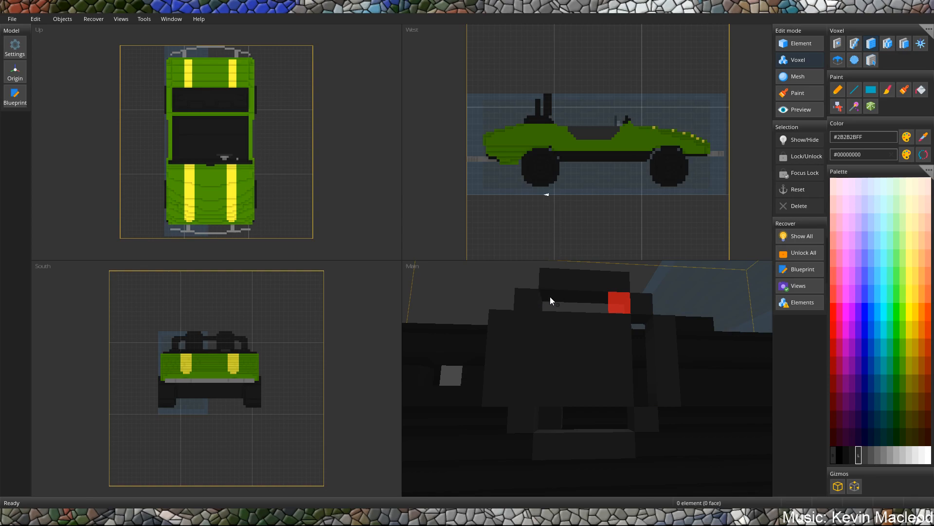
{"action": "left_click", "coordinate": [550, 297]}
{"action": "mouse_move", "coordinate": [535, 382]}
{"action": "right_mouse_down"}
{"action": "mouse_move", "coordinate": [613, 326]}
{"action": "mouse_move", "coordinate": [578, 352]}
{"action": "right_mouse_up"}
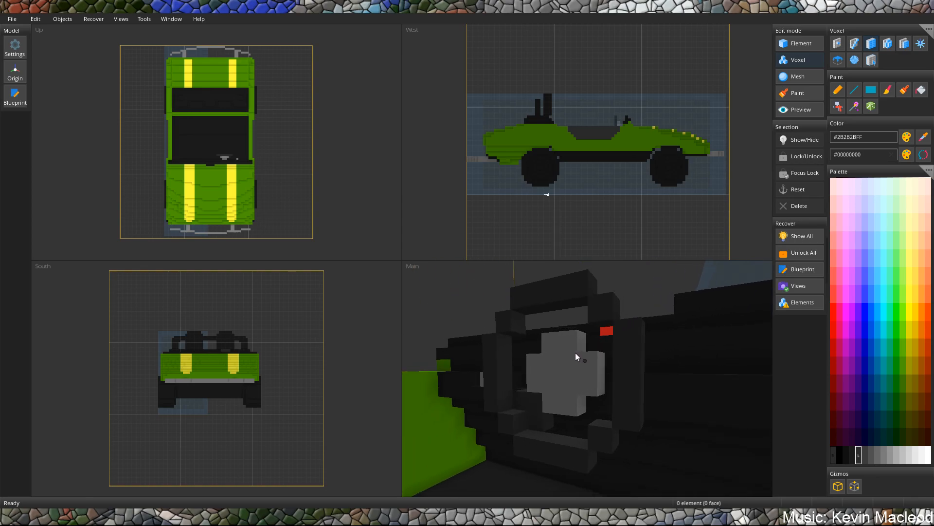
Add dark grey #2B2B2BFF voxels around the steering wheel's grey hub, inside the rim.
{"action": "left_click", "coordinate": [583, 405]}
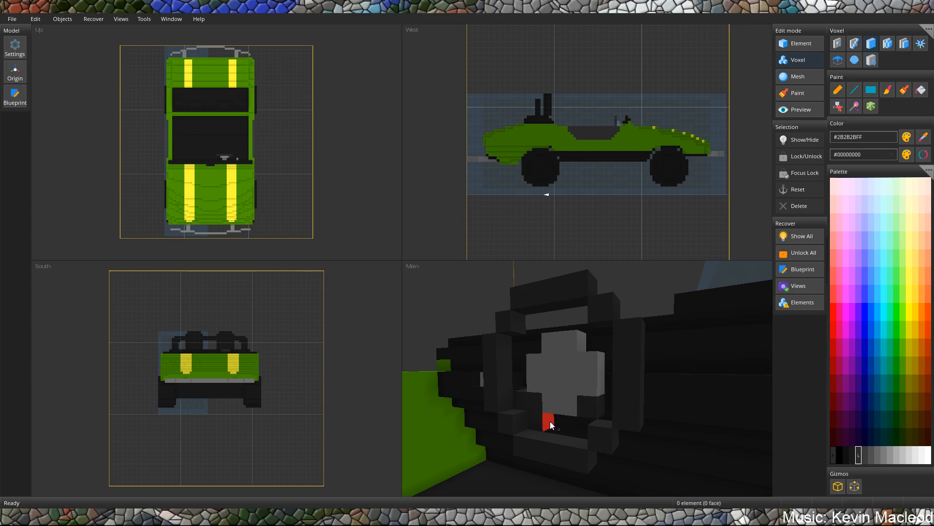
{"action": "scroll", "coordinate": [584, 423], "scroll_direction": "up", "scroll_amount": 5}
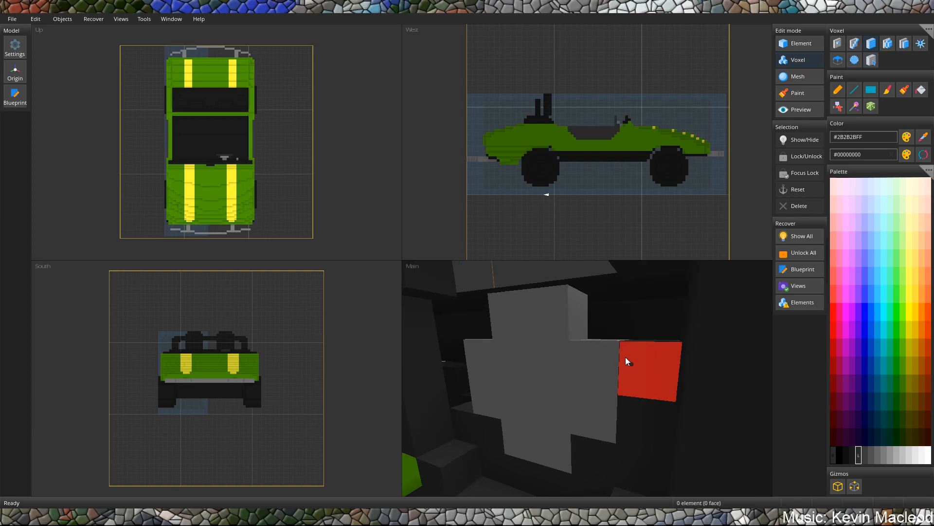
{"action": "scroll", "coordinate": [625, 360], "scroll_direction": "down", "scroll_amount": 5}
{"action": "left_click", "coordinate": [606, 373]}
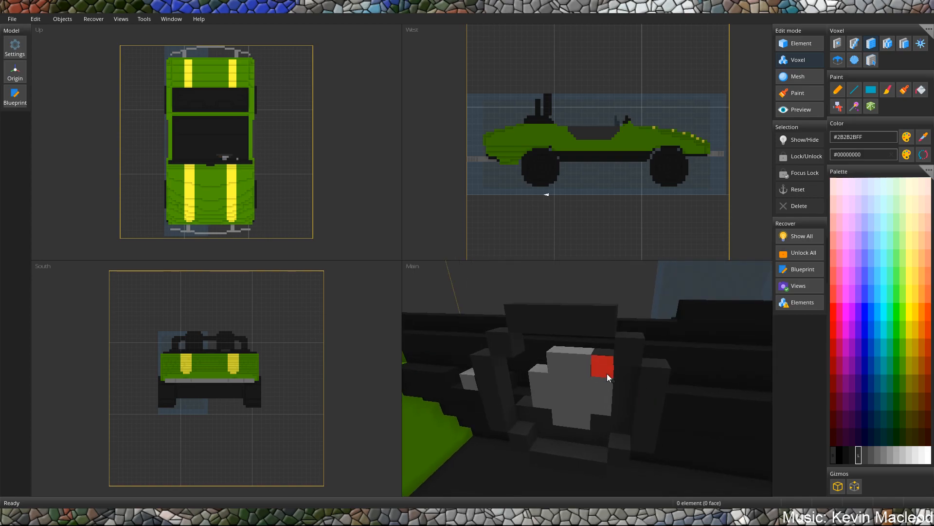
{"action": "middle_click_drag", "start_coordinate": [605, 373], "coordinate": [626, 367]}
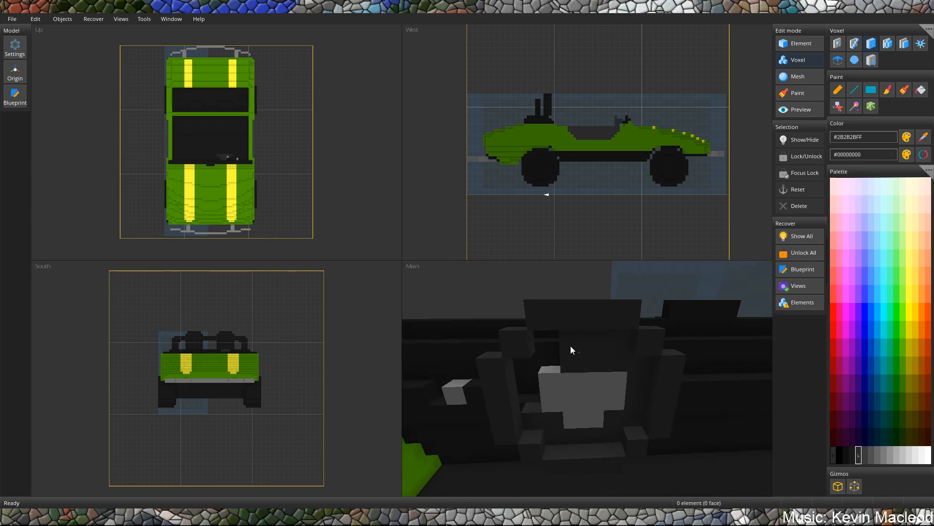
{"action": "mouse_move", "coordinate": [572, 347]}
{"action": "middle_mouse_down"}
{"action": "mouse_move", "coordinate": [603, 347]}
{"action": "mouse_move", "coordinate": [585, 349]}
{"action": "mouse_move", "coordinate": [589, 335]}
{"action": "mouse_move", "coordinate": [571, 345]}
{"action": "middle_mouse_up"}
{"action": "scroll", "coordinate": [559, 387], "scroll_direction": "down", "scroll_amount": 6}
{"action": "middle_click_drag", "start_coordinate": [573, 361], "coordinate": [494, 340]}
{"action": "scroll", "coordinate": [604, 383], "scroll_direction": "up", "scroll_amount": 5}
{"action": "middle_click_drag", "start_coordinate": [606, 381], "coordinate": [487, 372]}
Place a small dark grey #2B2B2BFF block on the cockpit floor beneath the steering wheel.
{"action": "scroll", "coordinate": [572, 329], "scroll_direction": "down", "scroll_amount": 5}
{"action": "middle_click_drag", "start_coordinate": [580, 370], "coordinate": [629, 340]}
{"action": "scroll", "coordinate": [612, 389], "scroll_direction": "up", "scroll_amount": 2}
{"action": "scroll", "coordinate": [612, 389], "scroll_direction": "up", "scroll_amount": 1}
{"action": "middle_click_drag", "start_coordinate": [612, 389], "coordinate": [617, 364]}
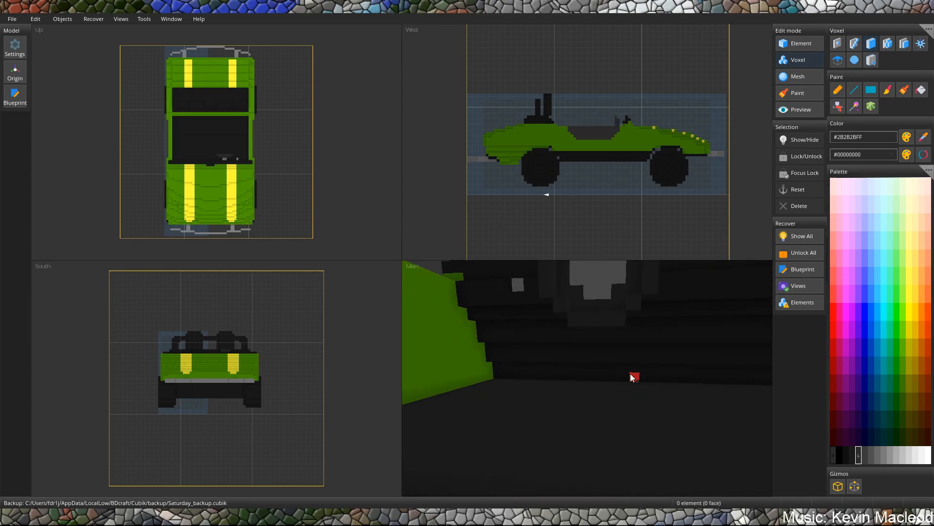
{"action": "scroll", "coordinate": [630, 373], "scroll_direction": "up", "scroll_amount": 2}
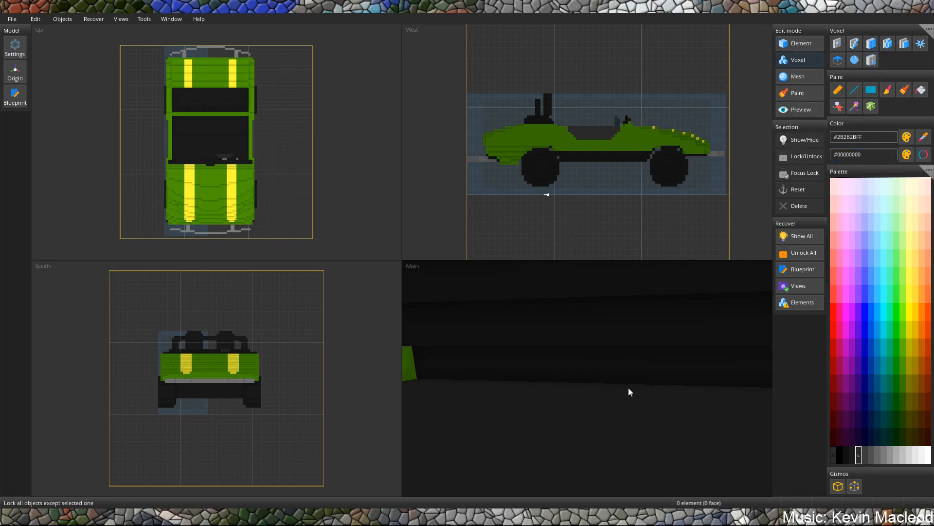
{"action": "scroll", "coordinate": [638, 366], "scroll_direction": "down", "scroll_amount": 3}
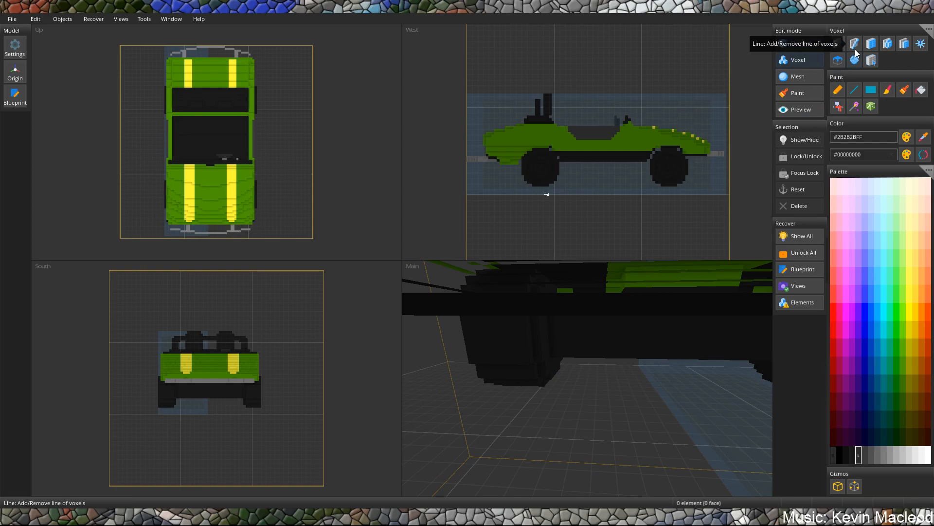
{"action": "scroll", "coordinate": [646, 296], "scroll_direction": "up", "scroll_amount": 3}
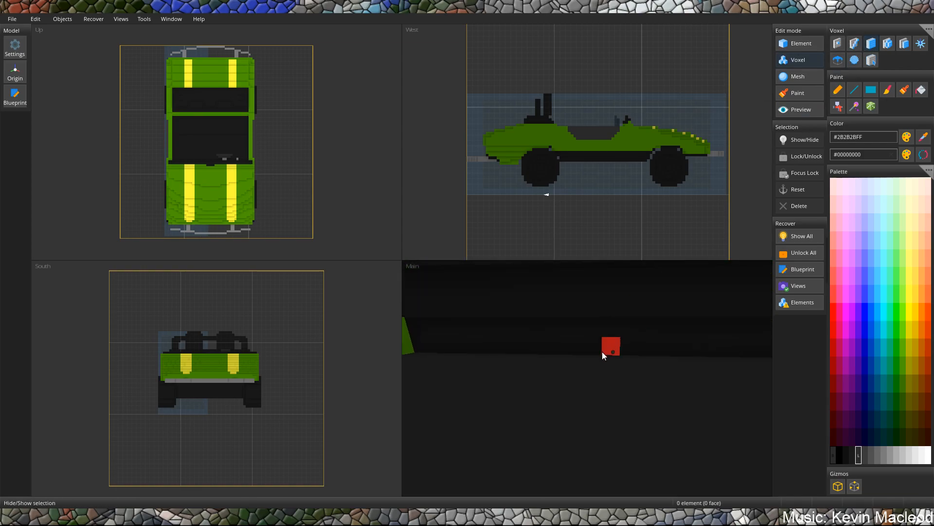
{"action": "scroll", "coordinate": [581, 374], "scroll_direction": "up", "scroll_amount": 6}
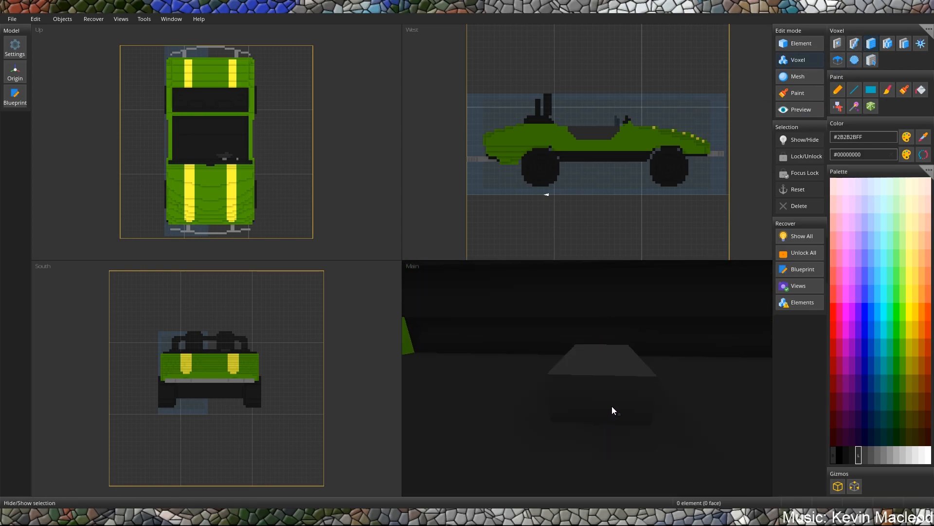
Shape the floor block beneath the steering wheel into a two-step pedal rising toward the dashboard.
{"action": "right_click_drag", "start_coordinate": [590, 448], "coordinate": [616, 339]}
{"action": "left_click_drag", "start_coordinate": [620, 337], "coordinate": [659, 430]}
{"action": "right_click_drag", "start_coordinate": [658, 411], "coordinate": [734, 458]}
{"action": "mouse_move", "coordinate": [634, 347]}
{"action": "left_mouse_down"}
{"action": "mouse_move", "coordinate": [571, 352]}
{"action": "mouse_move", "coordinate": [584, 333]}
{"action": "mouse_move", "coordinate": [609, 329]}
{"action": "left_mouse_up"}
{"action": "left_click", "coordinate": [610, 327]}
{"action": "mouse_move", "coordinate": [556, 385]}
{"action": "left_mouse_down"}
{"action": "mouse_move", "coordinate": [541, 402]}
{"action": "mouse_move", "coordinate": [555, 364]}
{"action": "left_mouse_up"}
{"action": "scroll", "coordinate": [571, 343], "scroll_direction": "down", "scroll_amount": 4}
{"action": "mouse_move", "coordinate": [570, 344]}
{"action": "right_mouse_down"}
{"action": "mouse_move", "coordinate": [602, 328]}
{"action": "mouse_move", "coordinate": [585, 349]}
{"action": "mouse_move", "coordinate": [612, 367]}
{"action": "mouse_move", "coordinate": [622, 361]}
{"action": "mouse_move", "coordinate": [599, 348]}
{"action": "right_mouse_up"}
{"action": "right_click_drag", "start_coordinate": [719, 369], "coordinate": [655, 379]}
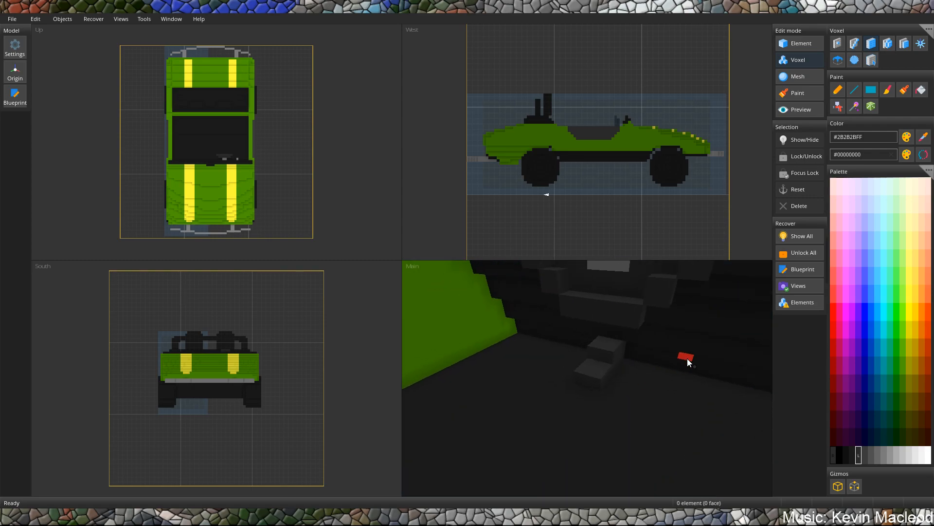
Add a second dark grey two-step pedal beside the first one on the cockpit floor.
{"action": "left_click_drag", "start_coordinate": [658, 384], "coordinate": [656, 392]}
{"action": "right_click_drag", "start_coordinate": [686, 368], "coordinate": [647, 377]}
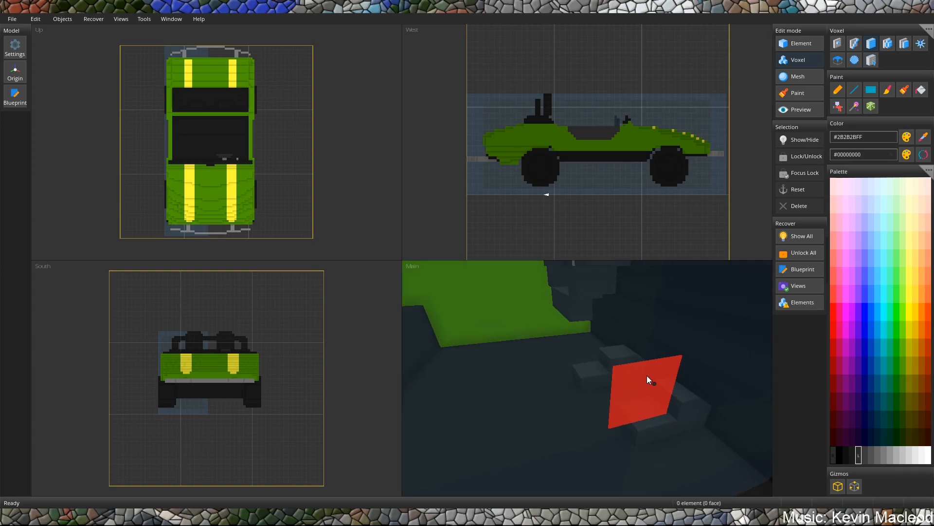
{"action": "scroll", "coordinate": [647, 376], "scroll_direction": "up", "scroll_amount": 3}
{"action": "right_click_drag", "start_coordinate": [716, 430], "coordinate": [602, 389]}
{"action": "scroll", "coordinate": [603, 386], "scroll_direction": "down", "scroll_amount": 3}
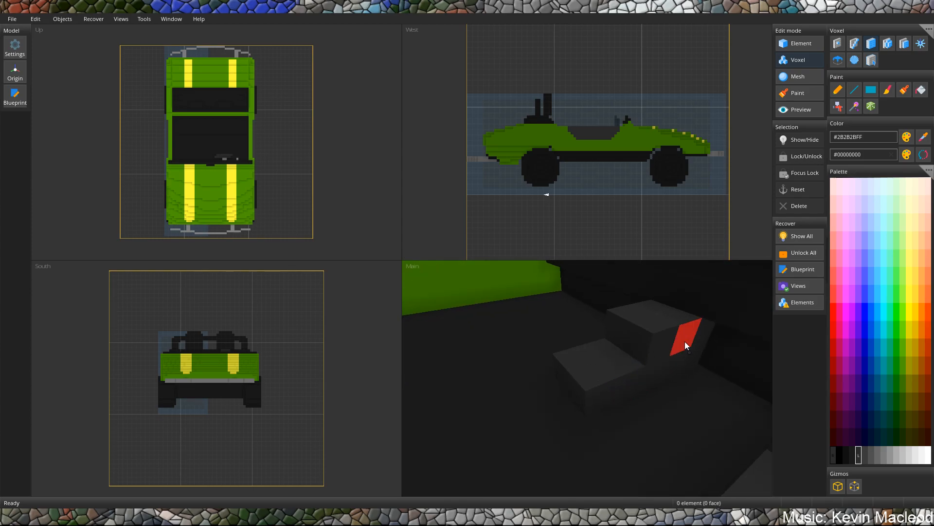
Inspect the pedals beneath the steering wheel and the whole car from several sides.
{"action": "left_click", "coordinate": [700, 334]}
{"action": "left_click_drag", "start_coordinate": [676, 324], "coordinate": [582, 369]}
{"action": "scroll", "coordinate": [582, 364], "scroll_direction": "down", "scroll_amount": 3}
{"action": "right_click_drag", "start_coordinate": [580, 361], "coordinate": [641, 353]}
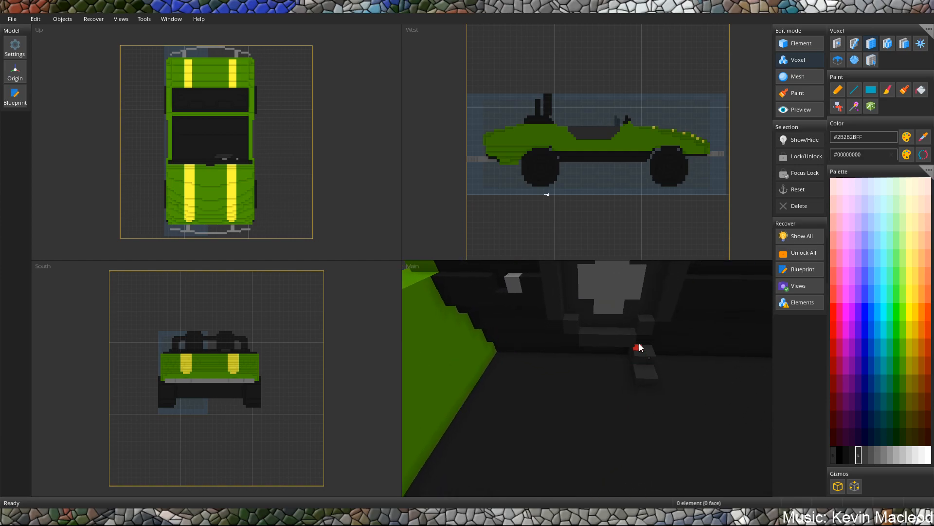
{"action": "scroll", "coordinate": [641, 350], "scroll_direction": "down", "scroll_amount": 5}
{"action": "scroll", "coordinate": [585, 367], "scroll_direction": "up", "scroll_amount": 3}
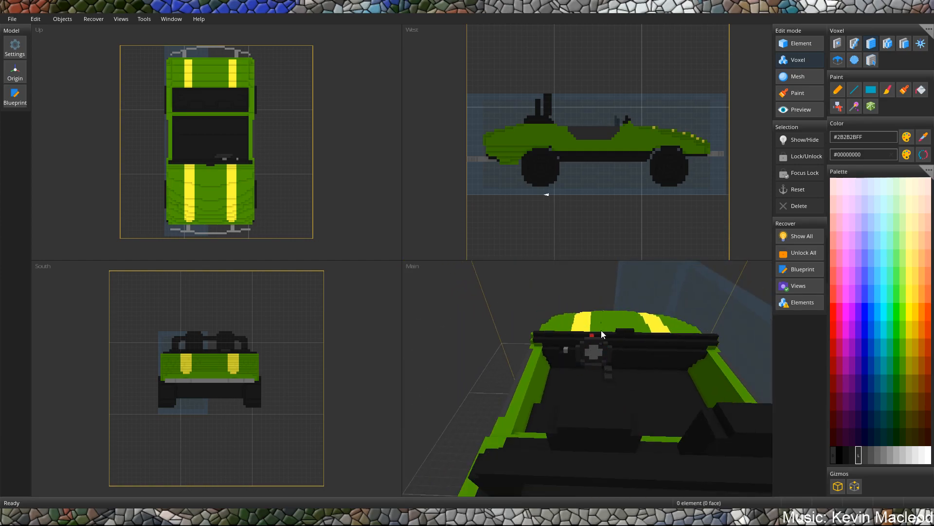
{"action": "scroll", "coordinate": [602, 348], "scroll_direction": "down", "scroll_amount": 4}
{"action": "scroll", "coordinate": [585, 346], "scroll_direction": "down", "scroll_amount": 3}
{"action": "right_click_drag", "start_coordinate": [585, 346], "coordinate": [617, 336]}
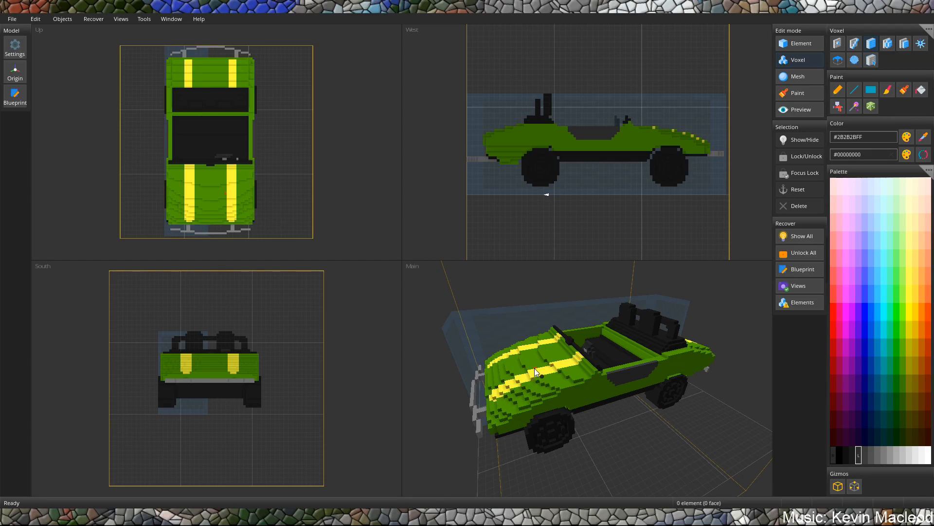
{"action": "right_click_drag", "start_coordinate": [602, 345], "coordinate": [648, 364]}
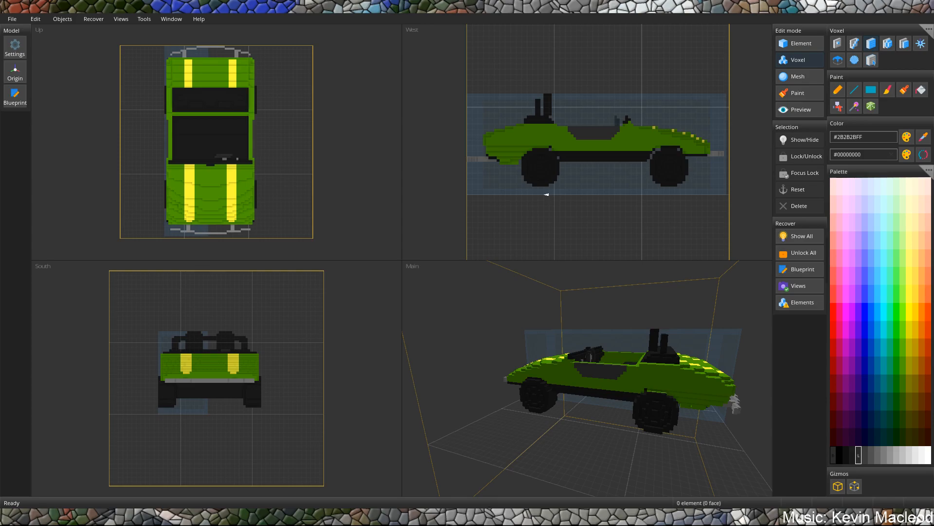
Paint a grey #666666FF patch on the green side panel behind the cockpit, above the rear wheel.
{"action": "scroll", "coordinate": [621, 358], "scroll_direction": "up", "scroll_amount": 10}
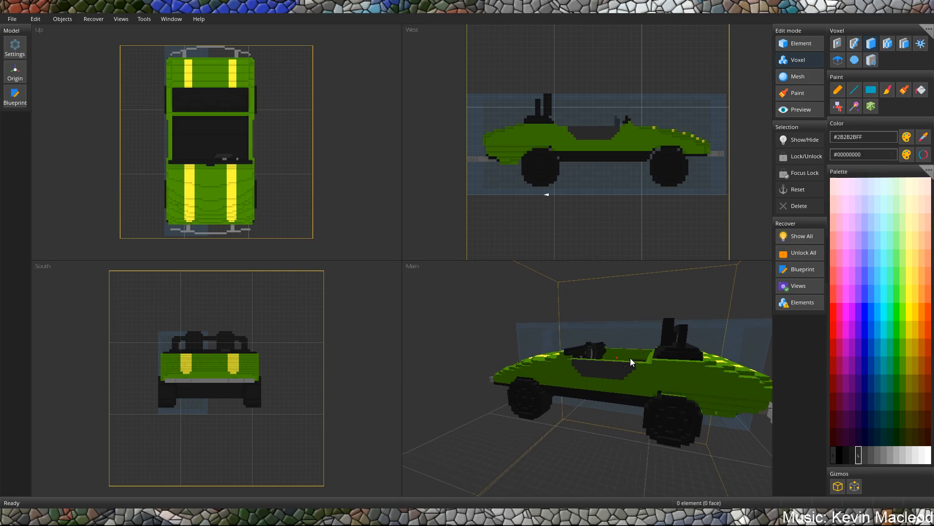
{"action": "left_click", "coordinate": [877, 455]}
{"action": "scroll", "coordinate": [657, 280], "scroll_direction": "up", "scroll_amount": 3}
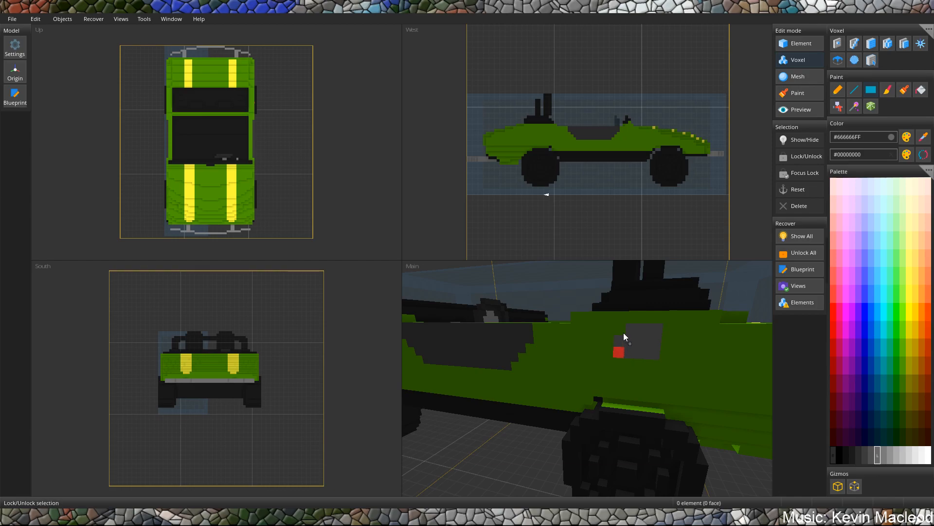
Paint a matching #666666FF patch with rounded corners above the rear wheel on the opposite side panel.
{"action": "scroll", "coordinate": [657, 357], "scroll_direction": "down", "scroll_amount": 5}
{"action": "middle_click_drag", "start_coordinate": [660, 327], "coordinate": [725, 337]}
{"action": "middle_click_drag", "start_coordinate": [630, 337], "coordinate": [533, 341]}
{"action": "scroll", "coordinate": [551, 338], "scroll_direction": "up", "scroll_amount": 3}
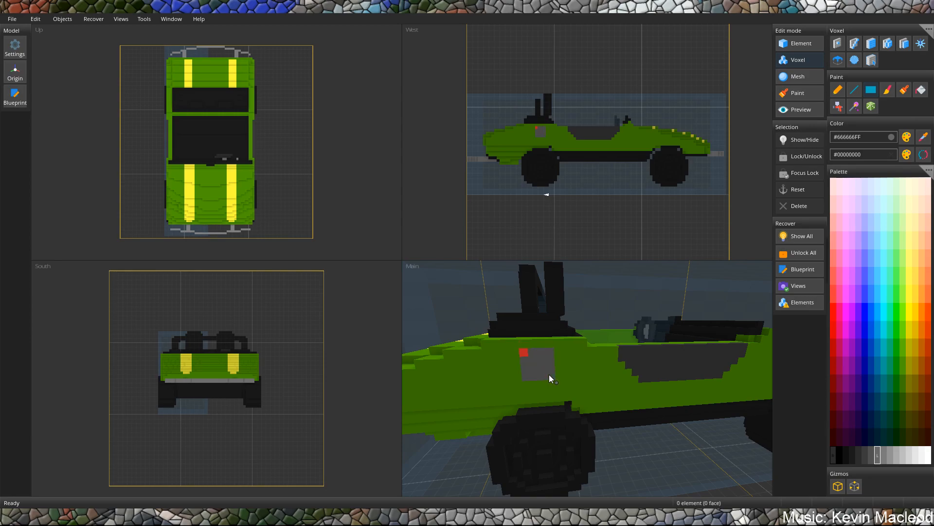
{"action": "mouse_move", "coordinate": [534, 340]}
{"action": "middle_mouse_down"}
{"action": "mouse_move", "coordinate": [548, 329]}
{"action": "mouse_move", "coordinate": [565, 334]}
{"action": "mouse_move", "coordinate": [530, 329]}
{"action": "middle_mouse_up"}
Examine the car's overall shape and stripes from the front, rear and sides.
{"action": "scroll", "coordinate": [583, 303], "scroll_direction": "down", "scroll_amount": 5}
{"action": "scroll", "coordinate": [540, 316], "scroll_direction": "down", "scroll_amount": 3}
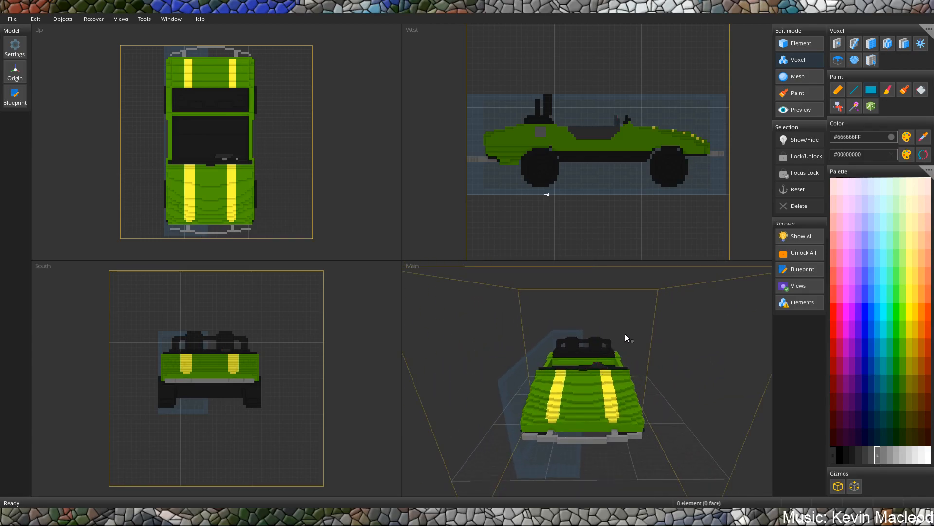
{"action": "mouse_move", "coordinate": [626, 368]}
{"action": "middle_mouse_down"}
{"action": "mouse_move", "coordinate": [563, 372]}
{"action": "mouse_move", "coordinate": [604, 415]}
{"action": "mouse_move", "coordinate": [668, 361]}
{"action": "mouse_move", "coordinate": [638, 371]}
{"action": "middle_mouse_up"}
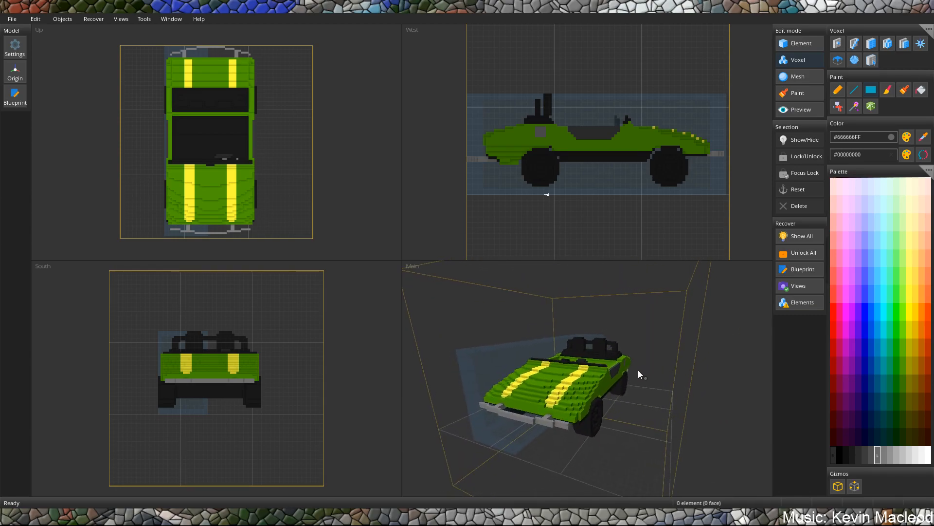
{"action": "middle_click_drag", "start_coordinate": [559, 363], "coordinate": [596, 363]}
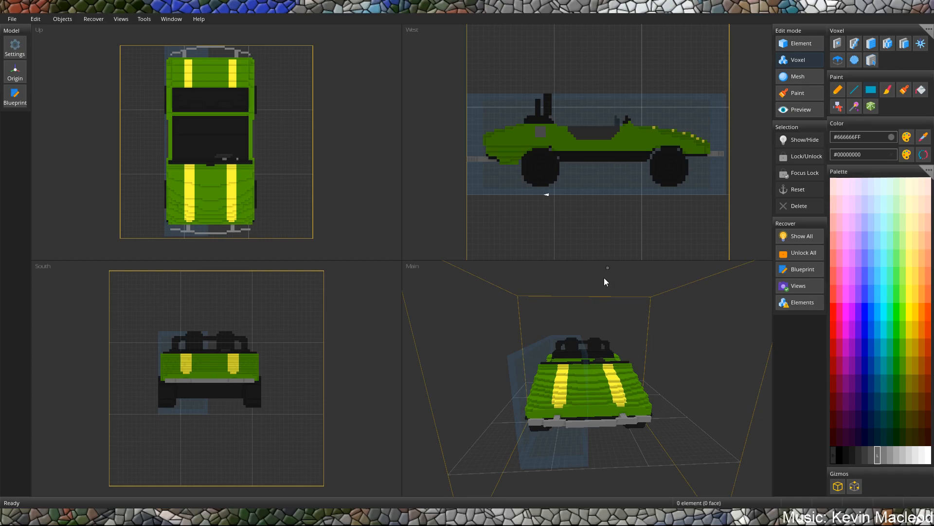
{"action": "middle_click_drag", "start_coordinate": [632, 340], "coordinate": [551, 366]}
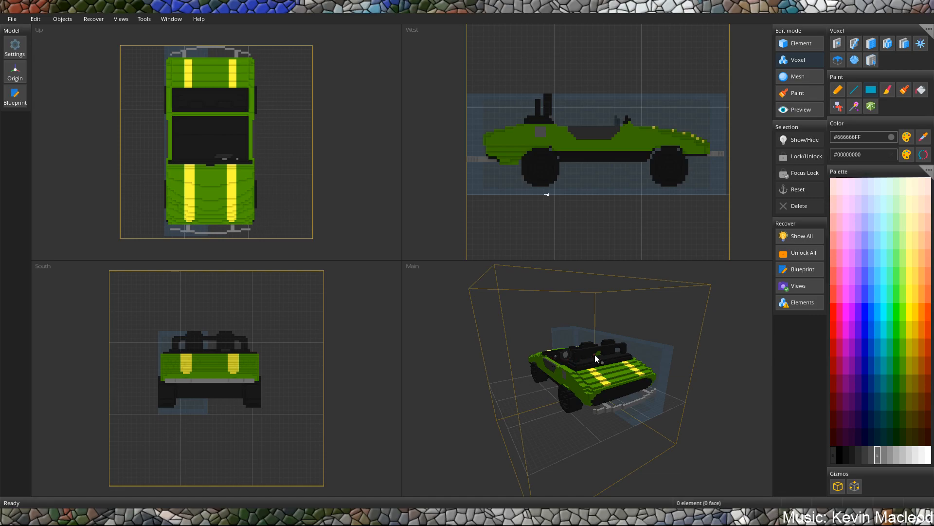
{"action": "middle_click_drag", "start_coordinate": [595, 349], "coordinate": [493, 350]}
{"action": "scroll", "coordinate": [656, 358], "scroll_direction": "up", "scroll_amount": 5}
{"action": "scroll", "coordinate": [591, 368], "scroll_direction": "down", "scroll_amount": 3}
{"action": "scroll", "coordinate": [588, 366], "scroll_direction": "down", "scroll_amount": 3}
Save the model and save a separate copy as speedway-voxels in cubik format.
{"action": "key", "text": "ctrl+s"}
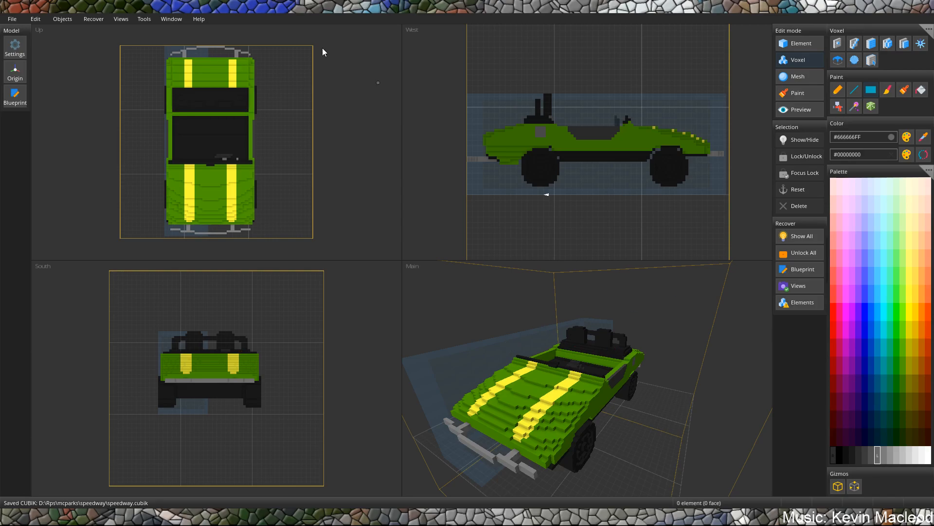
{"action": "left_click", "coordinate": [12, 19]}
{"action": "left_click", "coordinate": [33, 89]}
{"action": "left_click", "coordinate": [133, 238]}
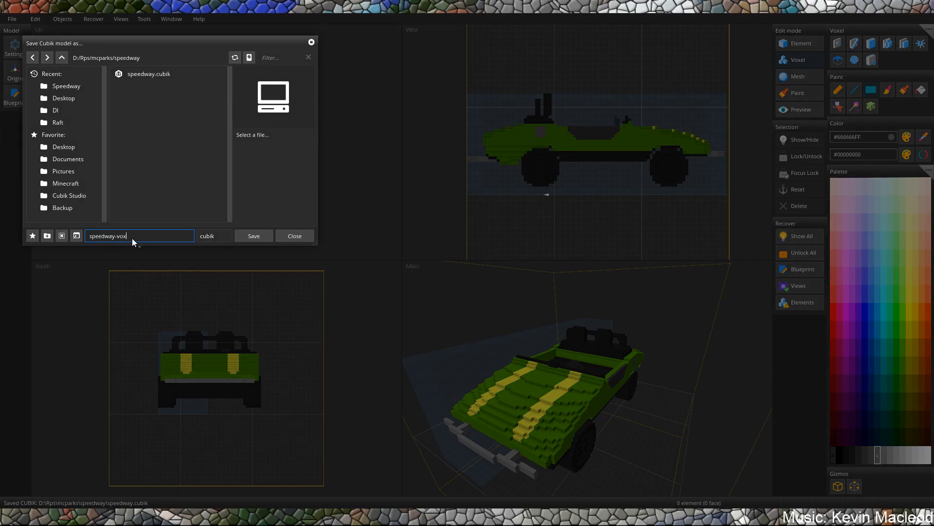
{"action": "type", "text": "-voxels"}
{"action": "key", "text": "Return"}
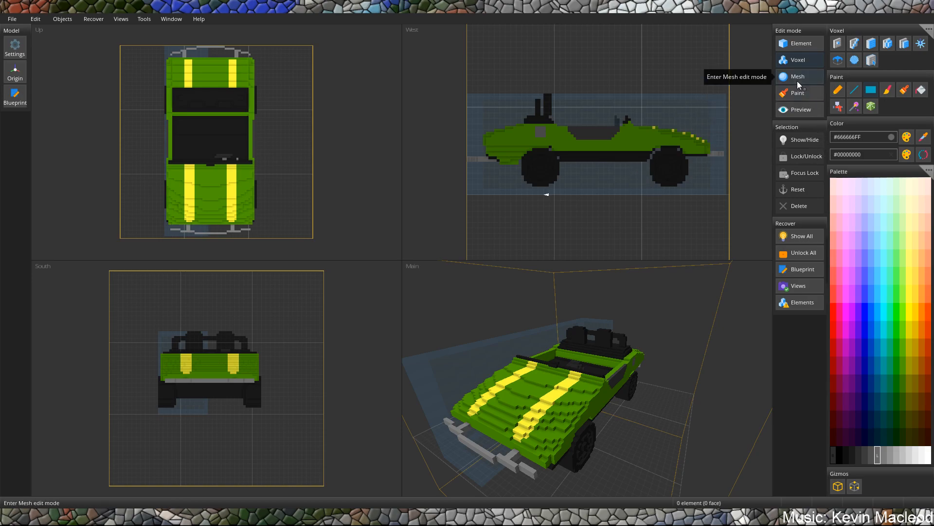
Try to fill the green surface inside the body with the sampled near-black #1B1B1BFF, and undo the fill.
{"action": "left_click", "coordinate": [800, 54]}
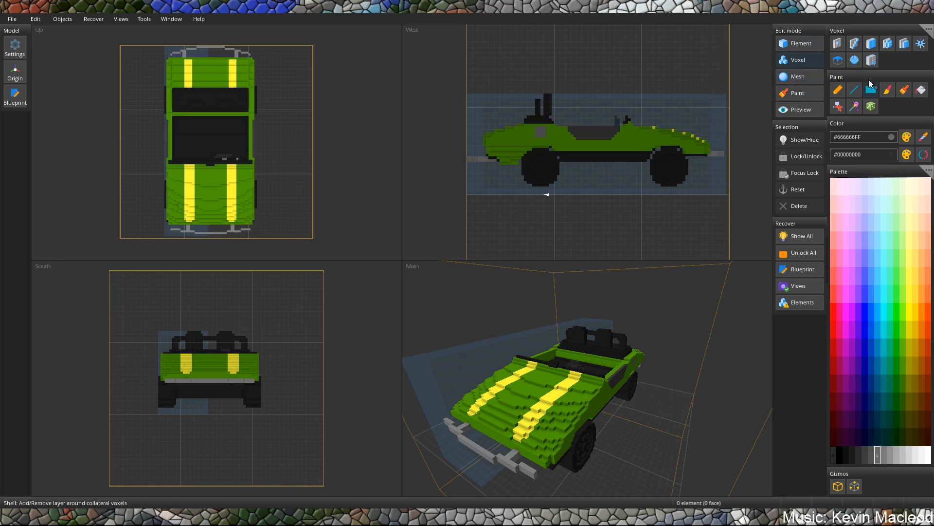
{"action": "left_click", "coordinate": [926, 29]}
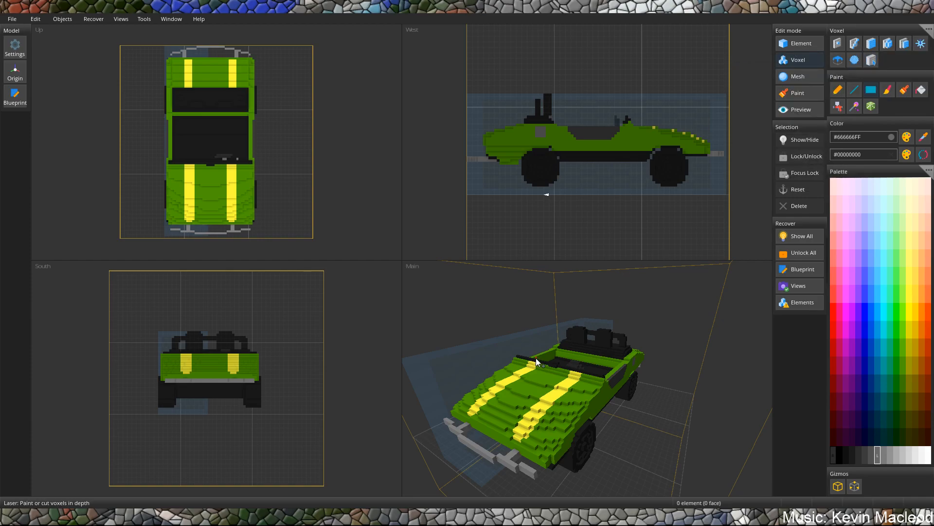
{"action": "middle_click_drag", "start_coordinate": [591, 383], "coordinate": [538, 360]}
{"action": "scroll", "coordinate": [537, 356], "scroll_direction": "up", "scroll_amount": 10}
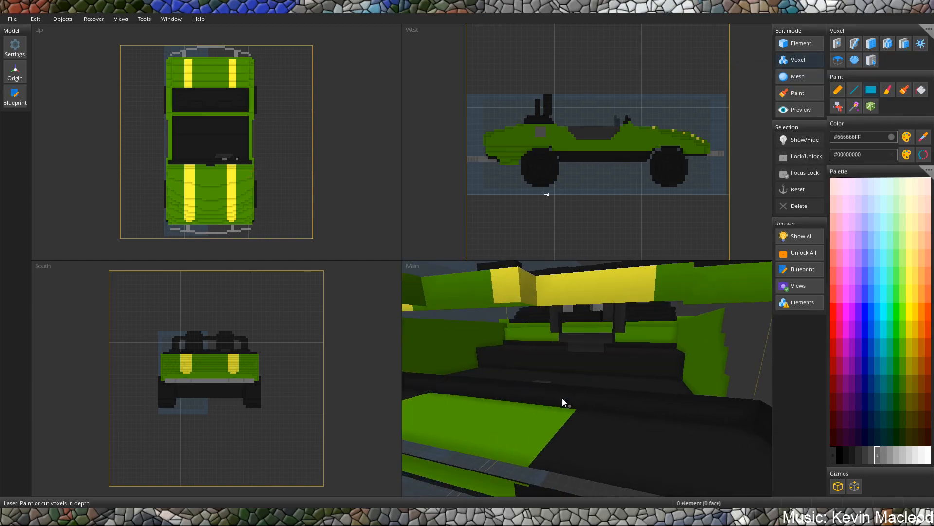
{"action": "middle_click_drag", "start_coordinate": [566, 393], "coordinate": [550, 393]}
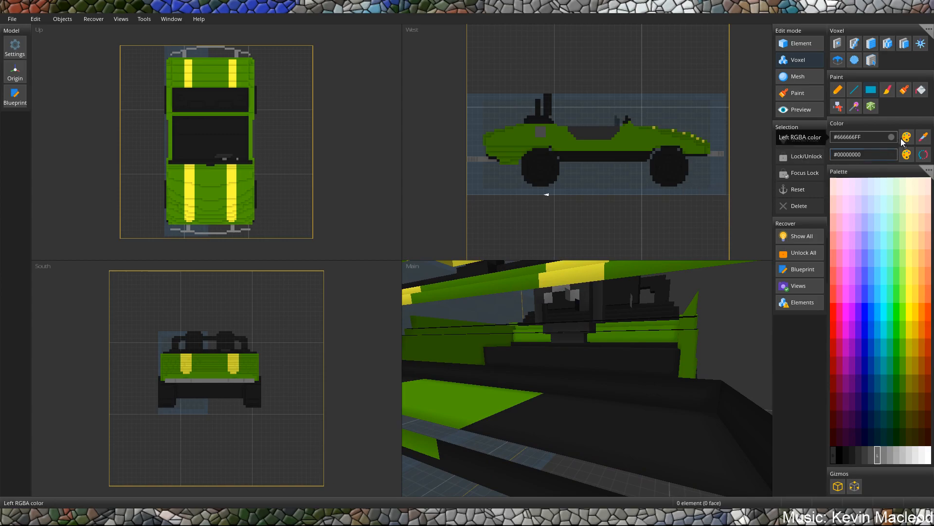
{"action": "left_click", "coordinate": [924, 138]}
{"action": "left_click", "coordinate": [553, 428]}
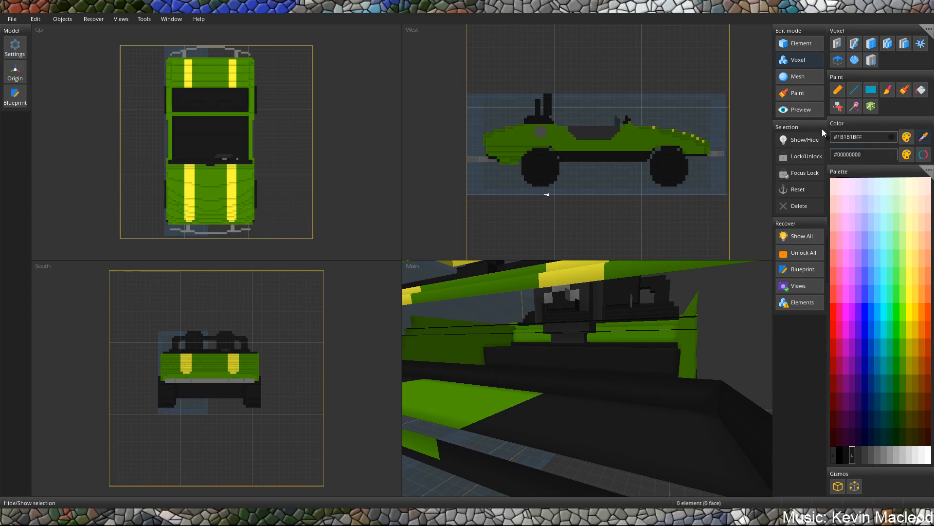
{"action": "left_click", "coordinate": [916, 94]}
{"action": "left_click", "coordinate": [440, 406]}
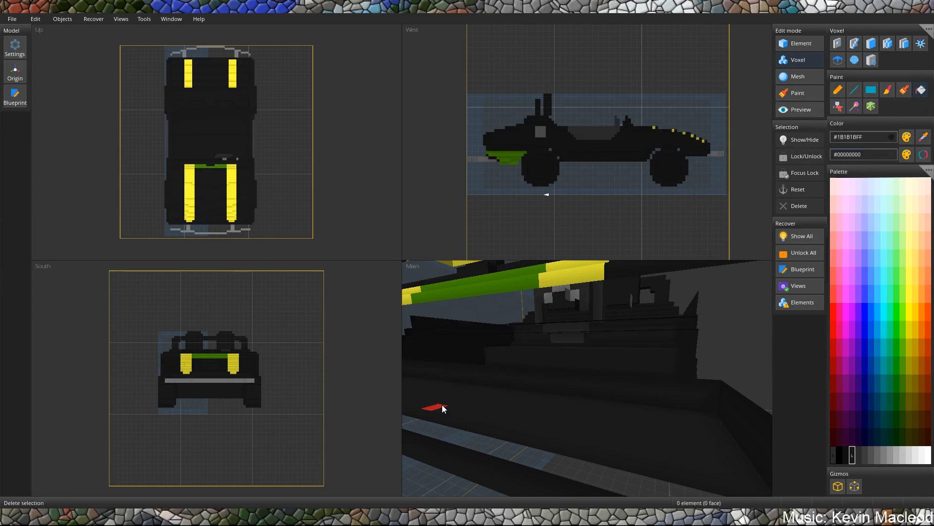
{"action": "key", "text": "ctrl+z"}
Examine the inside of the body around the rear deck, chassis and cockpit for leftover green surfaces.
{"action": "scroll", "coordinate": [473, 390], "scroll_direction": "down", "scroll_amount": 4}
{"action": "scroll", "coordinate": [490, 368], "scroll_direction": "up", "scroll_amount": 4}
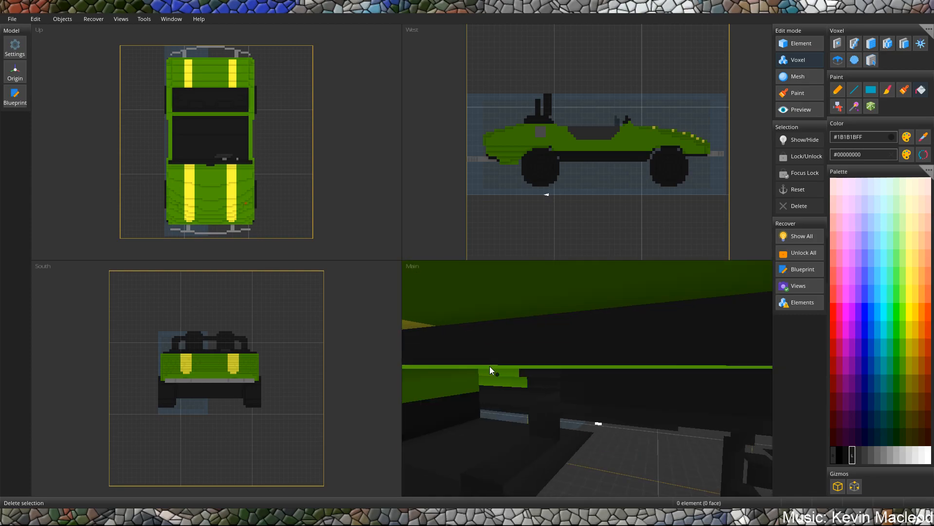
{"action": "scroll", "coordinate": [506, 376], "scroll_direction": "up", "scroll_amount": 2}
{"action": "scroll", "coordinate": [534, 353], "scroll_direction": "up", "scroll_amount": 2}
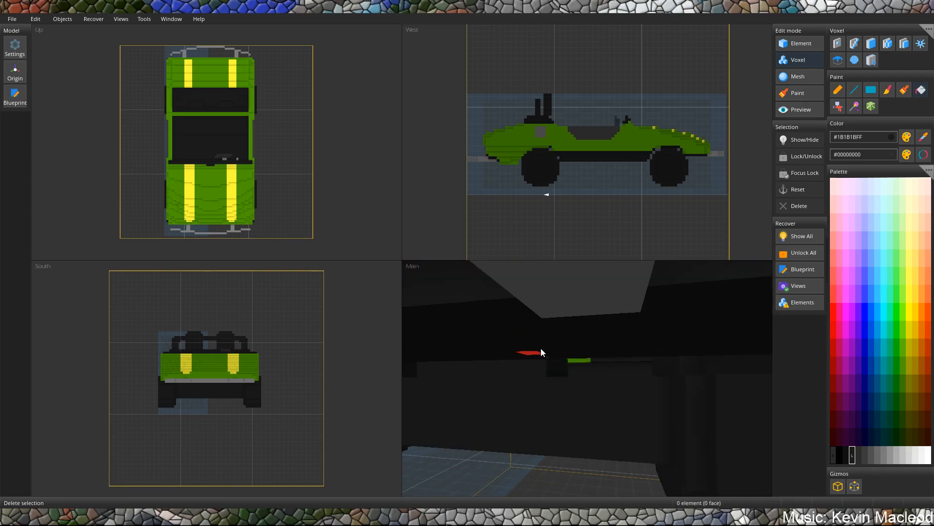
{"action": "scroll", "coordinate": [484, 382], "scroll_direction": "down", "scroll_amount": 5}
{"action": "scroll", "coordinate": [483, 382], "scroll_direction": "down", "scroll_amount": 3}
{"action": "middle_click_drag", "start_coordinate": [544, 349], "coordinate": [587, 353]}
{"action": "scroll", "coordinate": [598, 361], "scroll_direction": "up", "scroll_amount": 6}
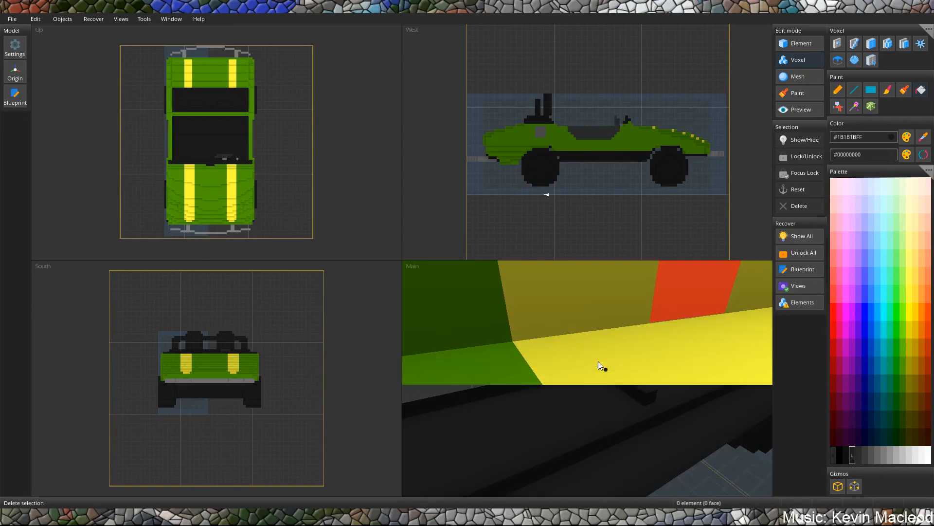
{"action": "scroll", "coordinate": [591, 359], "scroll_direction": "down", "scroll_amount": 5}
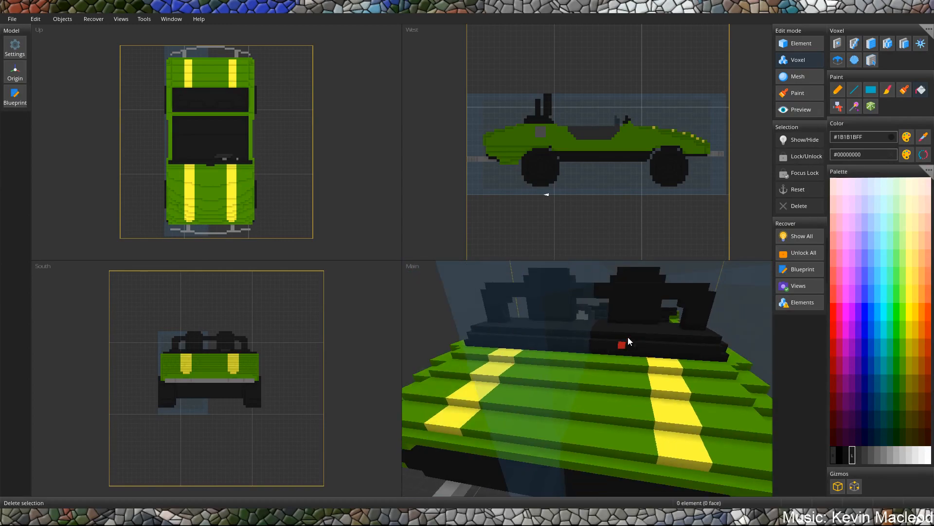
{"action": "middle_click_drag", "start_coordinate": [615, 346], "coordinate": [596, 317]}
{"action": "scroll", "coordinate": [550, 356], "scroll_direction": "up", "scroll_amount": 6}
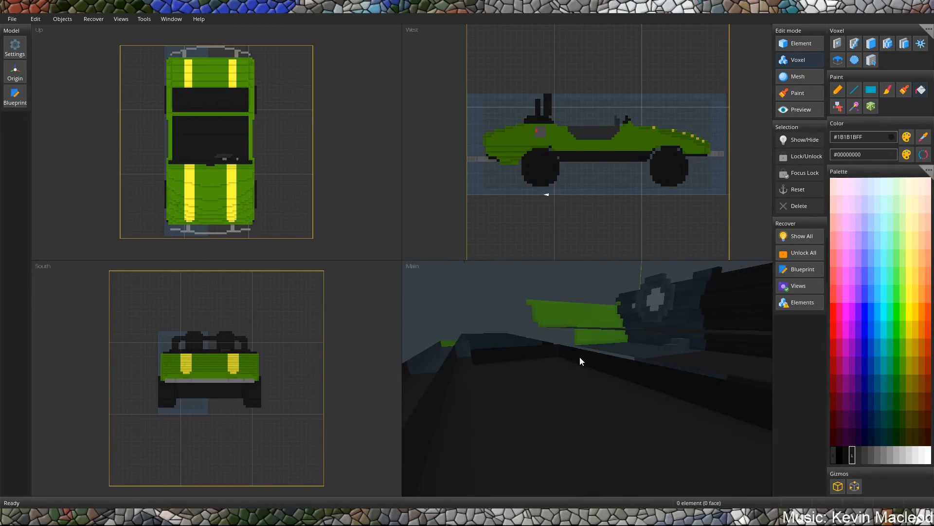
{"action": "middle_click_drag", "start_coordinate": [576, 355], "coordinate": [565, 361]}
{"action": "scroll", "coordinate": [506, 382], "scroll_direction": "up", "scroll_amount": 3}
{"action": "middle_click_drag", "start_coordinate": [504, 382], "coordinate": [511, 391]}
Examine the green inner walls of the hollow side panels and the car's striped hood.
{"action": "left_click", "coordinate": [923, 138]}
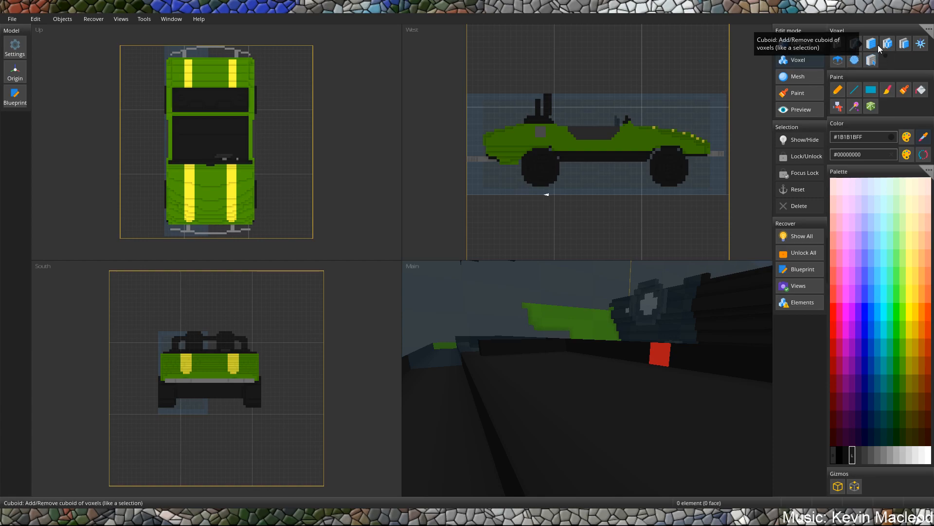
{"action": "scroll", "coordinate": [675, 333], "scroll_direction": "down", "scroll_amount": 4}
{"action": "middle_click_drag", "start_coordinate": [678, 338], "coordinate": [669, 340]}
{"action": "scroll", "coordinate": [669, 341], "scroll_direction": "down", "scroll_amount": 1}
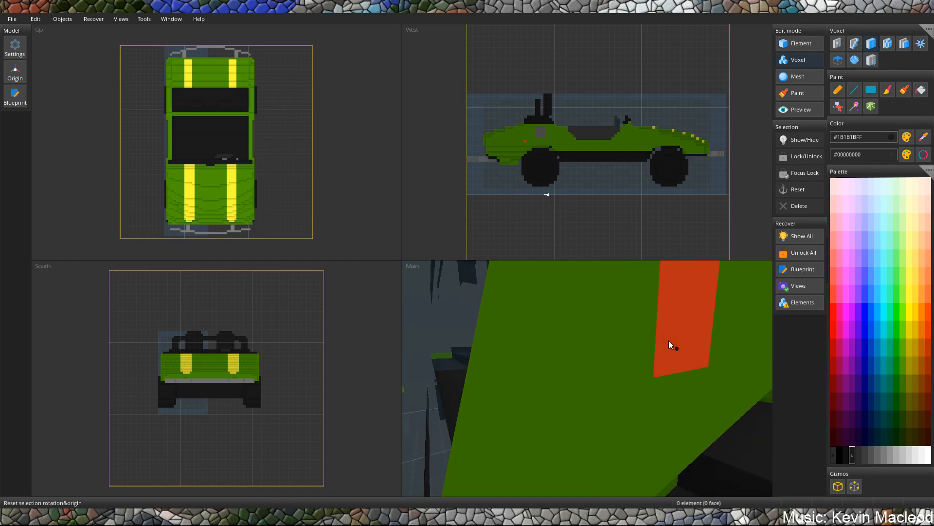
{"action": "scroll", "coordinate": [678, 342], "scroll_direction": "up", "scroll_amount": 2}
{"action": "left_click", "coordinate": [678, 342]}
{"action": "left_click", "coordinate": [749, 352]}
{"action": "middle_click_drag", "start_coordinate": [536, 370], "coordinate": [598, 361]}
{"action": "left_click", "coordinate": [594, 394]}
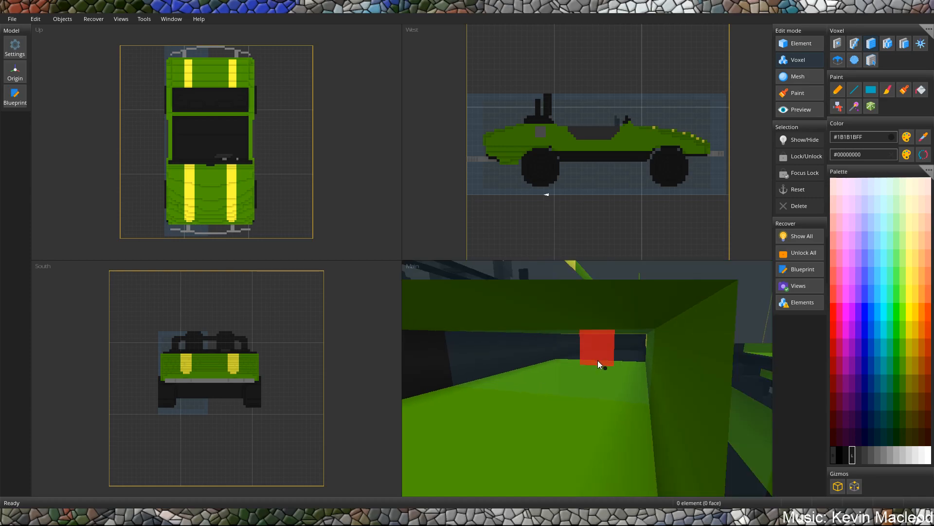
{"action": "scroll", "coordinate": [598, 361], "scroll_direction": "up", "scroll_amount": 2}
{"action": "middle_click_drag", "start_coordinate": [600, 323], "coordinate": [476, 439]}
{"action": "mouse_move", "coordinate": [519, 373]}
{"action": "middle_mouse_down"}
{"action": "mouse_move", "coordinate": [609, 384]}
{"action": "mouse_move", "coordinate": [600, 381]}
{"action": "mouse_move", "coordinate": [600, 394]}
{"action": "mouse_move", "coordinate": [600, 385]}
{"action": "mouse_move", "coordinate": [650, 366]}
{"action": "mouse_move", "coordinate": [595, 382]}
{"action": "mouse_move", "coordinate": [613, 419]}
{"action": "middle_mouse_up"}
{"action": "scroll", "coordinate": [601, 376], "scroll_direction": "down", "scroll_amount": 8}
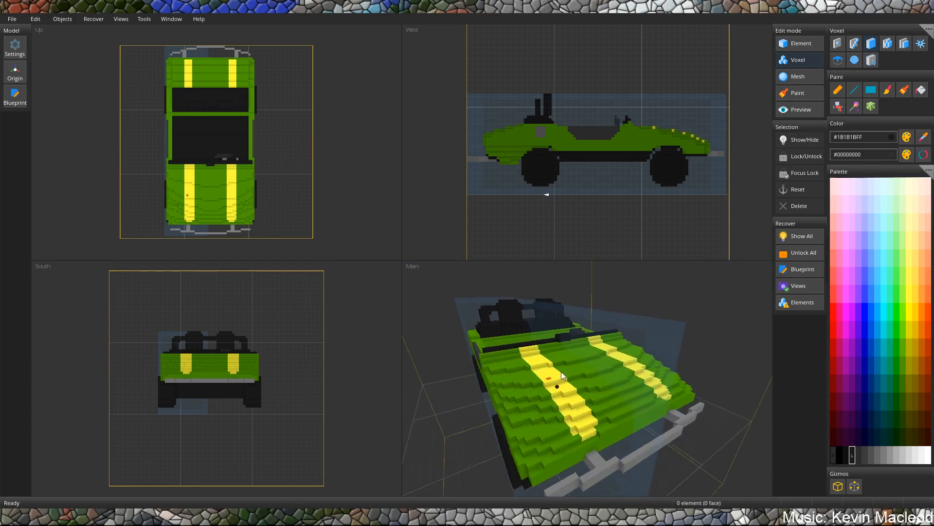
Convert all voxels to elements using the palette option and switch to Element edit mode.
{"action": "left_click", "coordinate": [926, 29]}
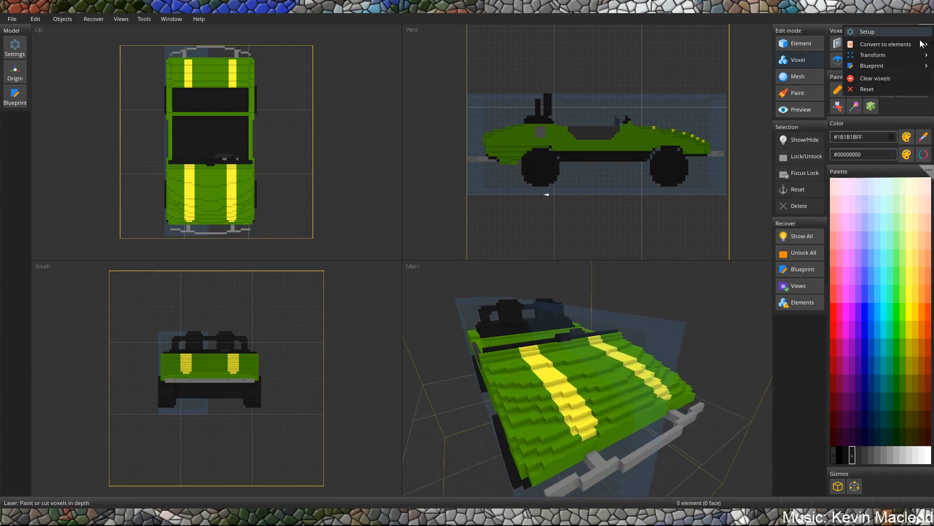
{"action": "mouse_move", "coordinate": [871, 63]}
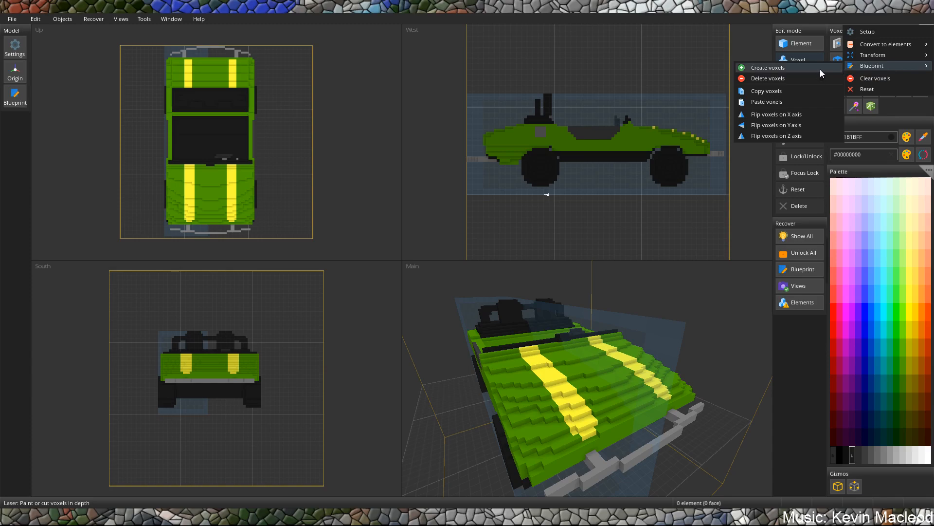
{"action": "mouse_move", "coordinate": [855, 45]}
{"action": "left_click", "coordinate": [787, 58]}
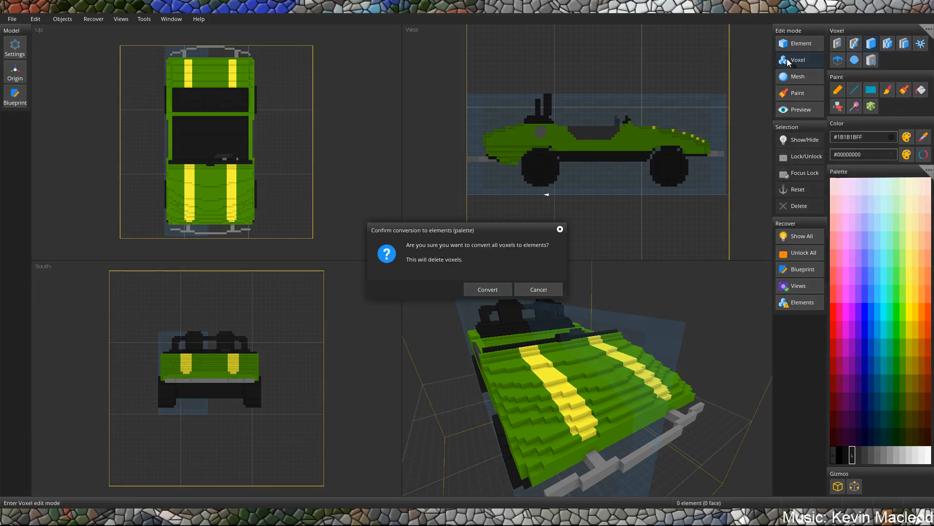
{"action": "left_click", "coordinate": [484, 291]}
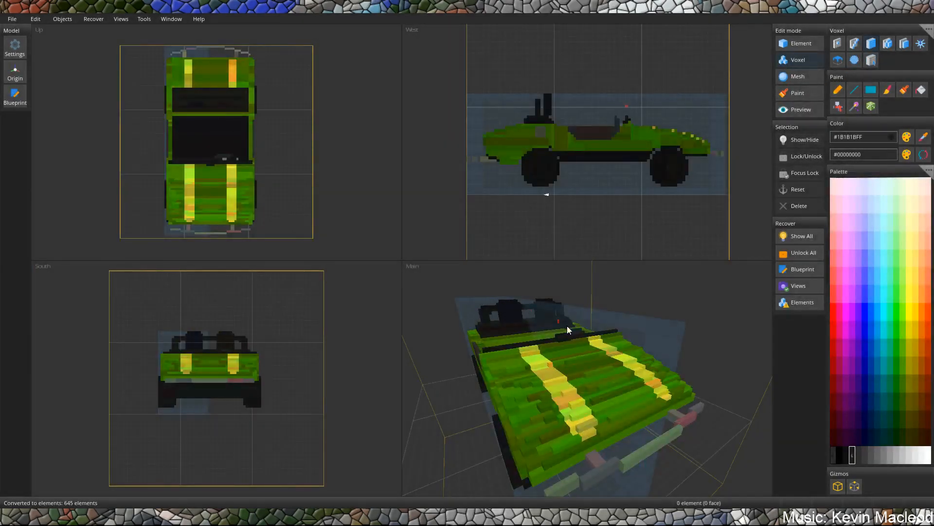
{"action": "right_click_drag", "start_coordinate": [585, 330], "coordinate": [671, 319]}
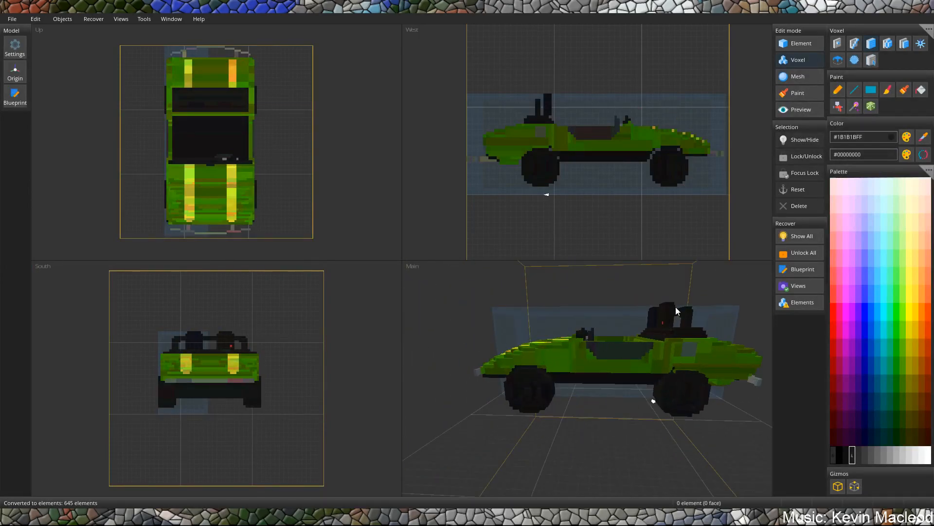
{"action": "left_click", "coordinate": [799, 43]}
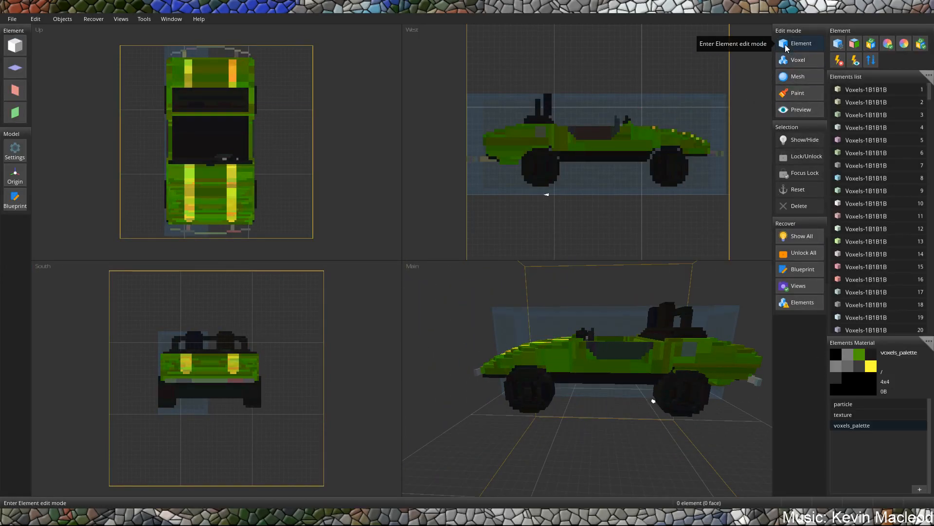
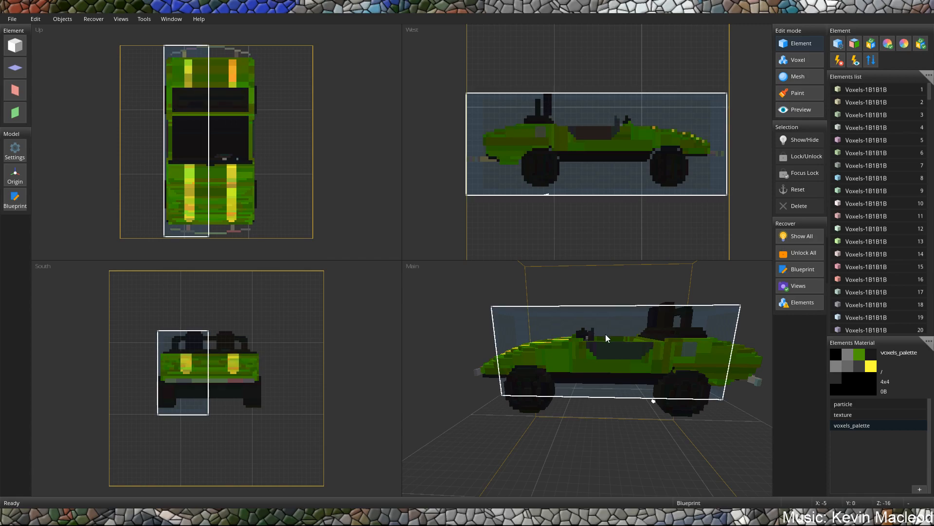
Switch to Preview mode and open the display settings for the right hand in third person.
{"action": "right_click_drag", "start_coordinate": [600, 335], "coordinate": [614, 371]}
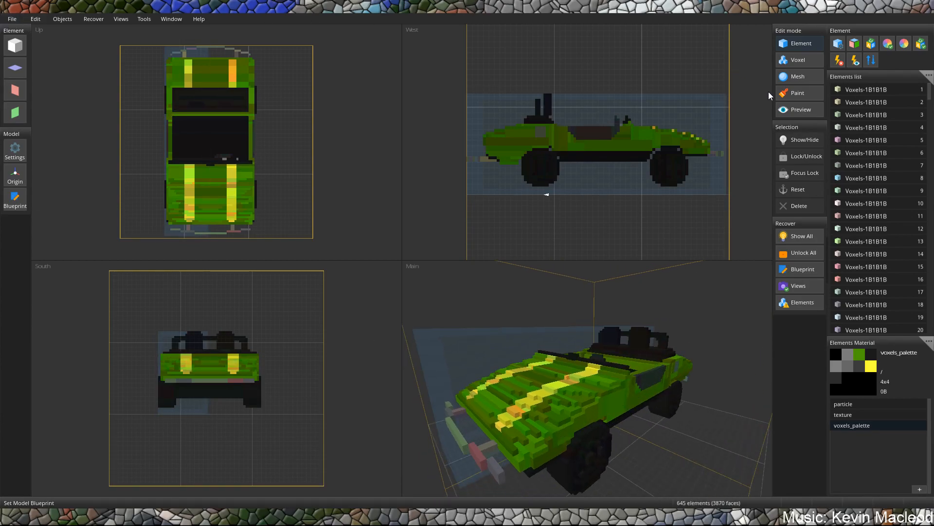
{"action": "left_click", "coordinate": [793, 109]}
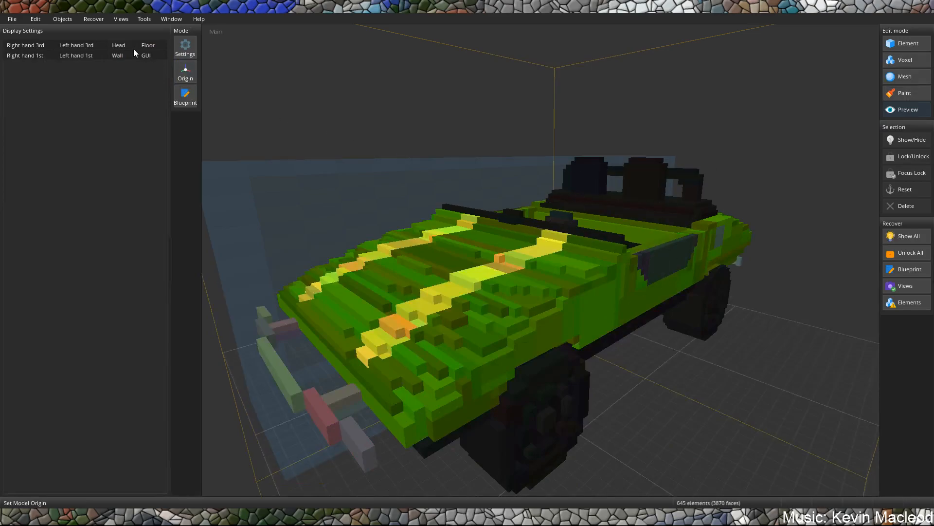
{"action": "right_click_drag", "start_coordinate": [556, 154], "coordinate": [422, 133]}
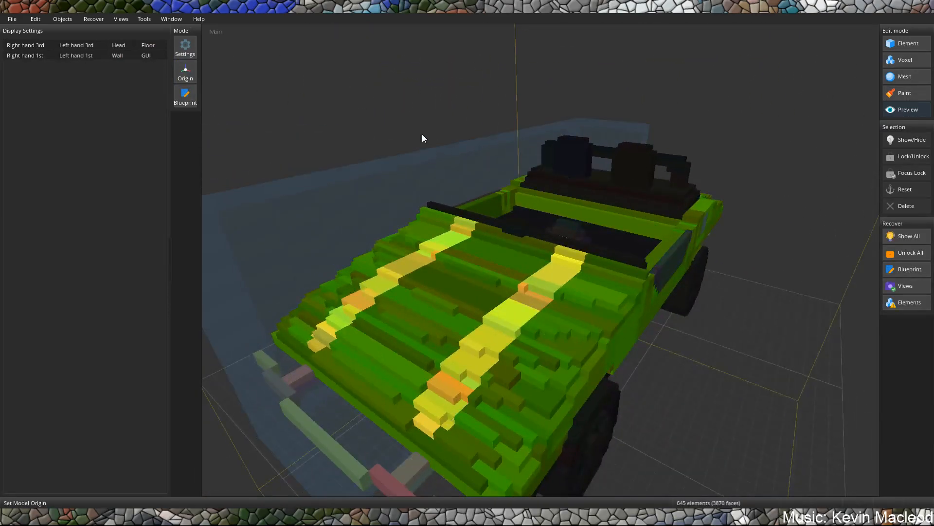
{"action": "left_click", "coordinate": [23, 55]}
{"action": "right_click_drag", "start_coordinate": [565, 221], "coordinate": [504, 212]}
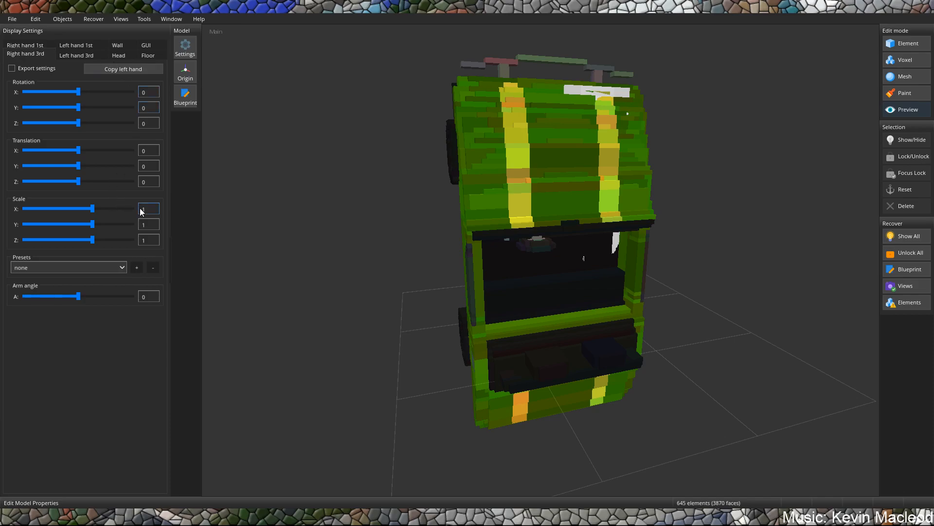
Set the right-hand third-person scale to 0.25 on X, Y and Z.
{"action": "type", "text": "0.25"}
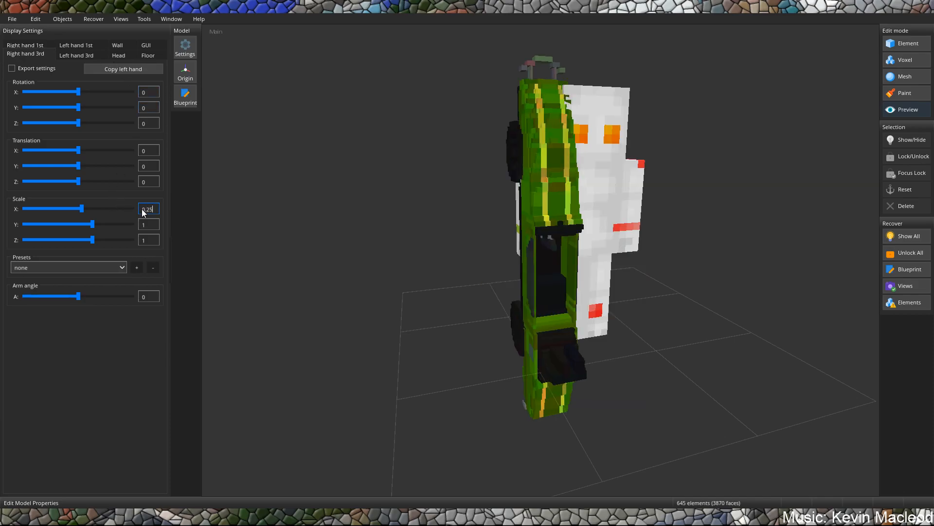
{"action": "type", "text": "0.25"}
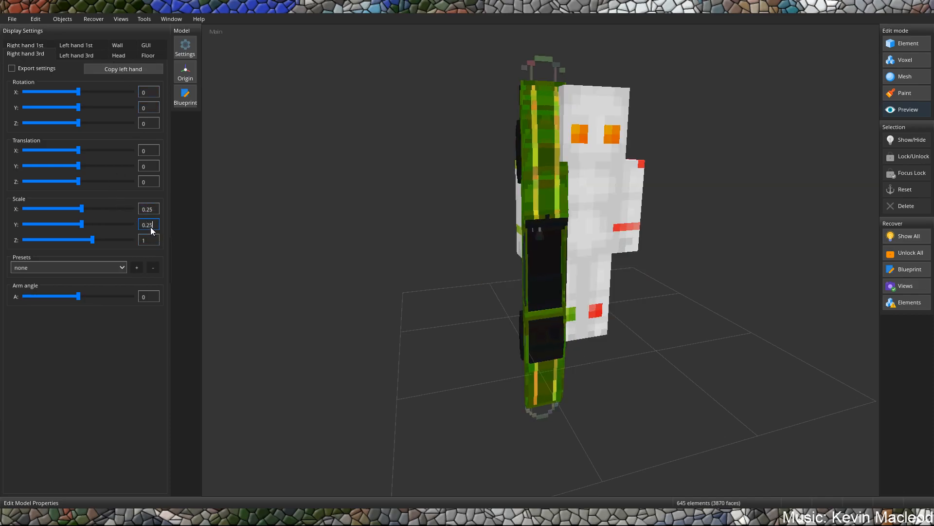
{"action": "type", "text": "0.25"}
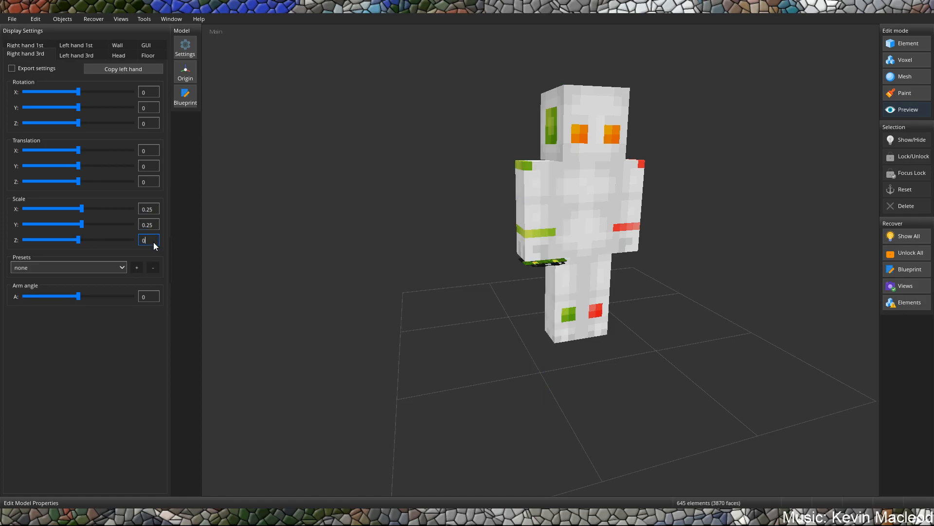
Set the car's right-hand third-person scale to 0.15 on the X, Y and Z axes.
{"action": "double_click", "coordinate": [154, 210]}
{"action": "type", "text": "0.15"}
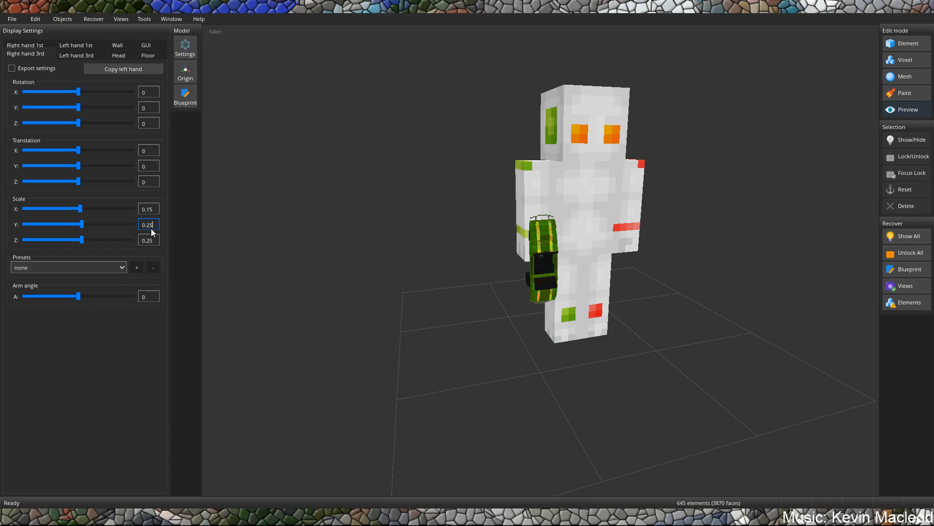
{"action": "key", "text": "Left"}
{"action": "key", "text": "BackSpace"}
{"action": "type", "text": "1"}
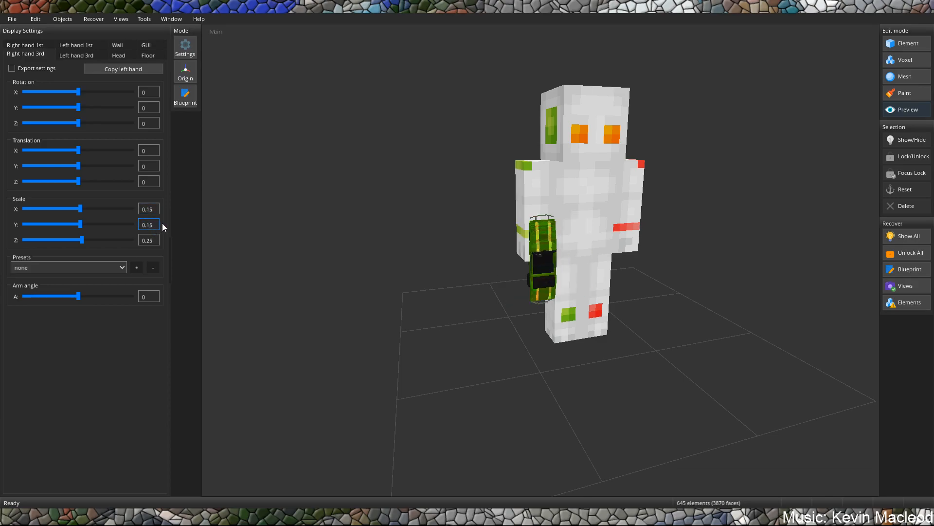
{"action": "left_click", "coordinate": [153, 239]}
{"action": "key", "text": "Left"}
{"action": "key", "text": "BackSpace"}
{"action": "type", "text": "1"}
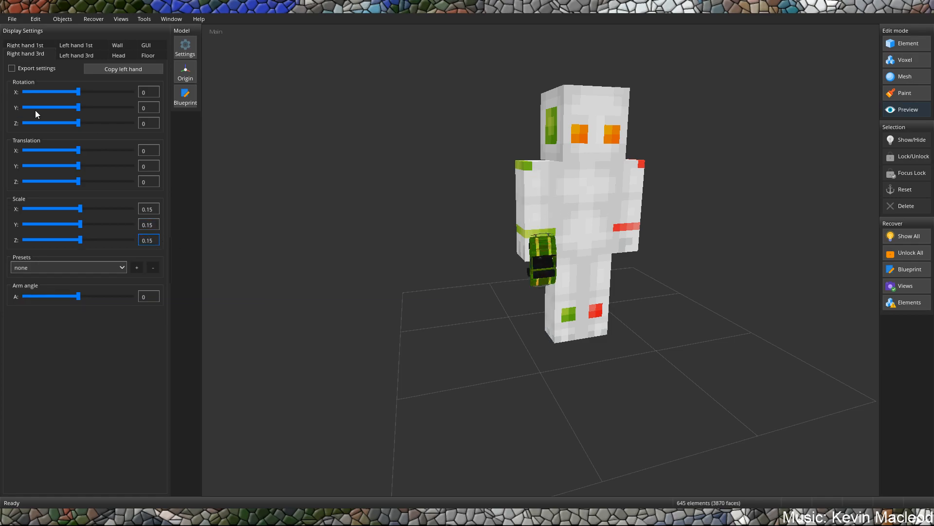
Rotate the hand-held car to 72 on X and -146 on Y, and translate it about 2.782 on Y and 0.695 on Z.
{"action": "left_click_drag", "start_coordinate": [77, 91], "coordinate": [34, 108]}
{"action": "left_click_drag", "start_coordinate": [77, 147], "coordinate": [78, 147]}
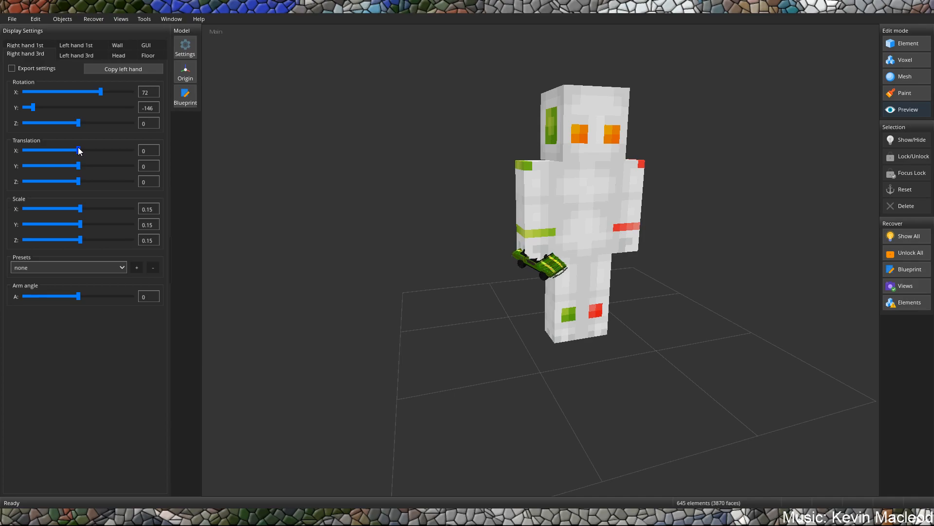
{"action": "left_click_drag", "start_coordinate": [78, 181], "coordinate": [81, 171]}
{"action": "middle_click_drag", "start_coordinate": [355, 202], "coordinate": [329, 176]}
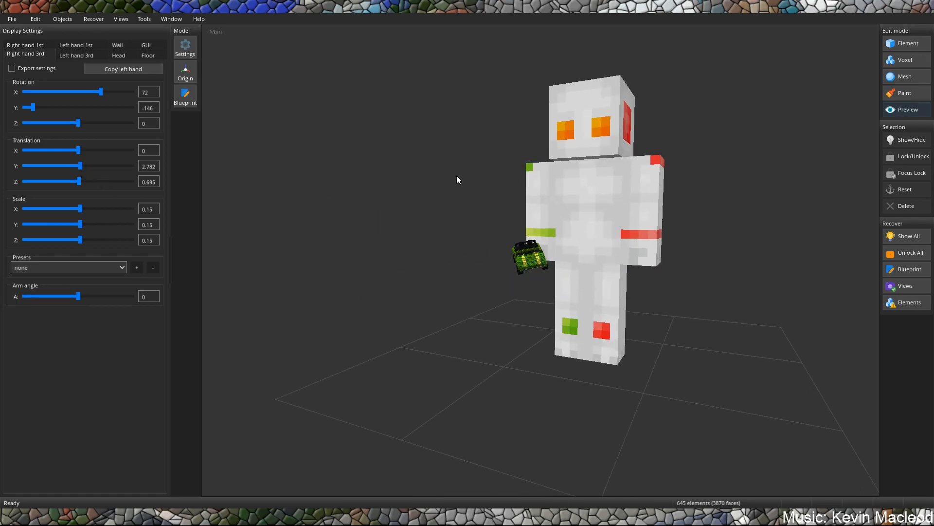
Set the right-hand X translation to about -0.69 and copy the right-hand settings to the left hand in third person.
{"action": "middle_click_drag", "start_coordinate": [454, 178], "coordinate": [202, 121]}
{"action": "left_click_drag", "start_coordinate": [79, 147], "coordinate": [79, 150]}
{"action": "middle_click_drag", "start_coordinate": [372, 178], "coordinate": [345, 194]}
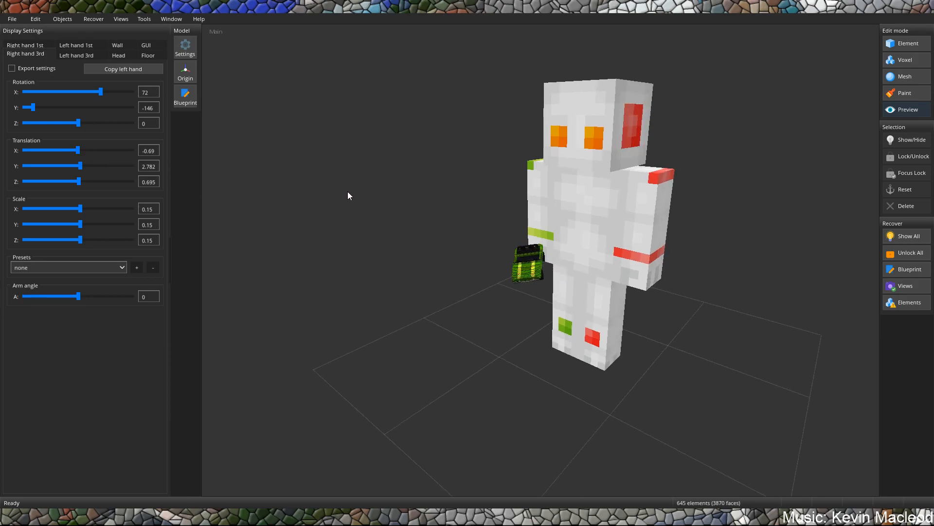
{"action": "left_click", "coordinate": [81, 56]}
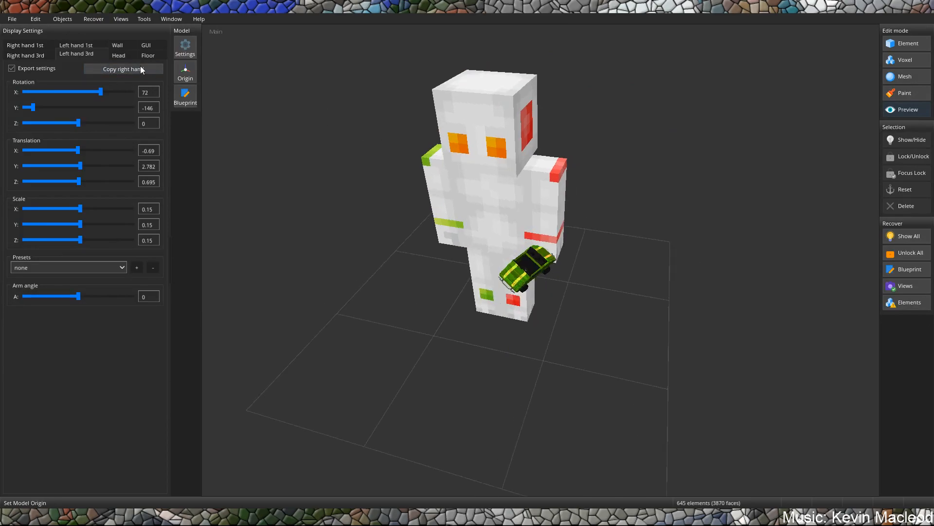
Open the head display settings and set the car's scale to 3 on X, Y and Z.
{"action": "left_click", "coordinate": [119, 55]}
{"action": "middle_click_drag", "start_coordinate": [457, 176], "coordinate": [548, 165]}
{"action": "scroll", "coordinate": [156, 207], "scroll_direction": "up", "scroll_amount": 2}
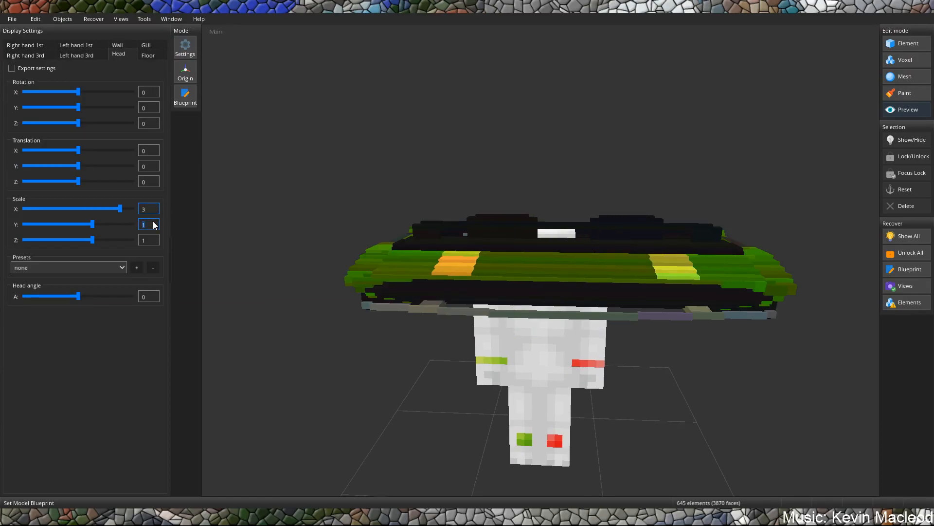
{"action": "scroll", "coordinate": [152, 222], "scroll_direction": "up", "scroll_amount": 2}
{"action": "scroll", "coordinate": [156, 240], "scroll_direction": "up", "scroll_amount": 2}
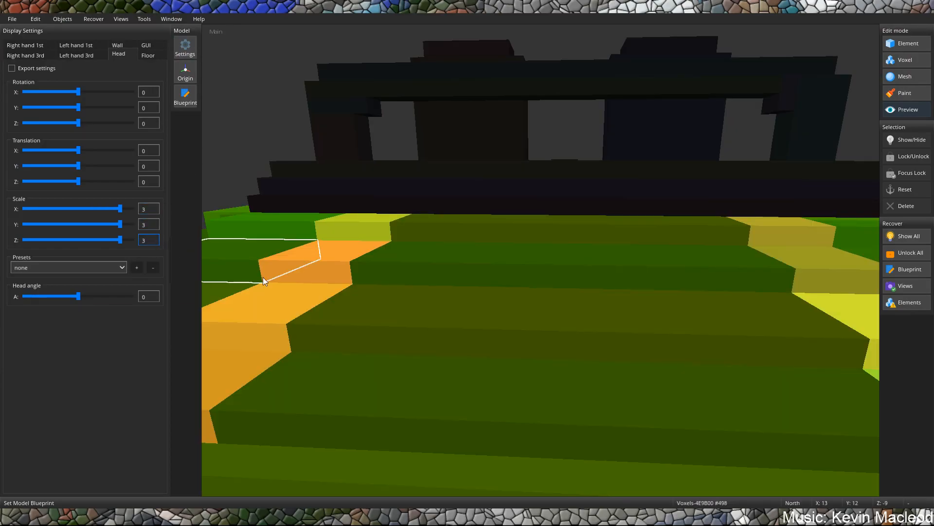
{"action": "scroll", "coordinate": [370, 258], "scroll_direction": "down", "scroll_amount": 5}
Lower the car around the figure by setting the head display's Y translation to about -24.3.
{"action": "middle_click_drag", "start_coordinate": [511, 217], "coordinate": [381, 197]}
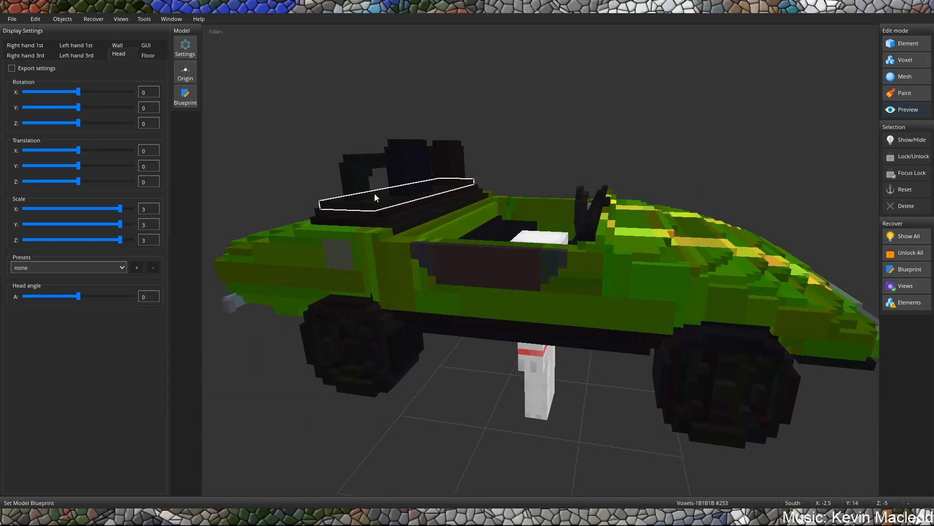
{"action": "left_click_drag", "start_coordinate": [80, 167], "coordinate": [60, 181]}
{"action": "middle_click_drag", "start_coordinate": [226, 200], "coordinate": [432, 208]}
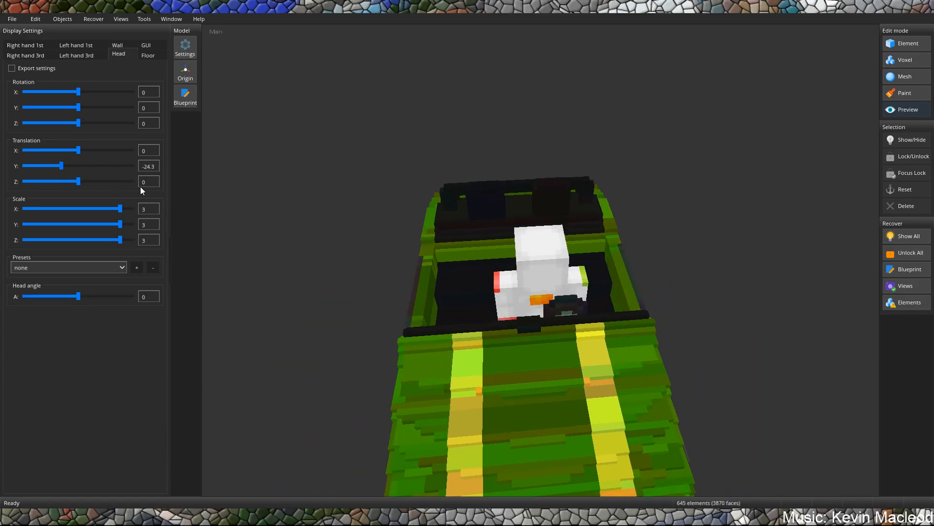
Try an X scale of 2.7 for the head display and restore it to 3.
{"action": "double_click", "coordinate": [154, 209]}
{"action": "type", "text": "2"}
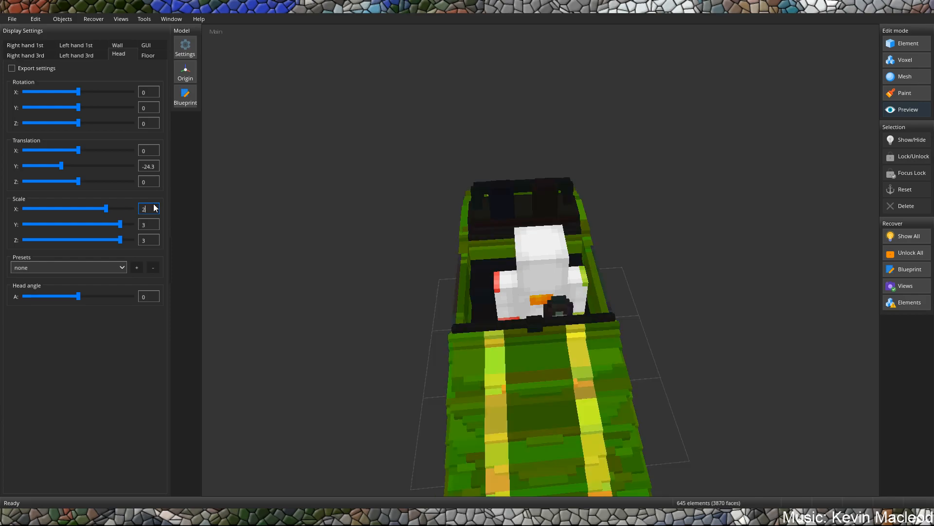
{"action": "type", "text": ".7"}
{"action": "middle_click_drag", "start_coordinate": [626, 274], "coordinate": [534, 244]}
{"action": "double_click", "coordinate": [149, 213]}
{"action": "type", "text": "3"}
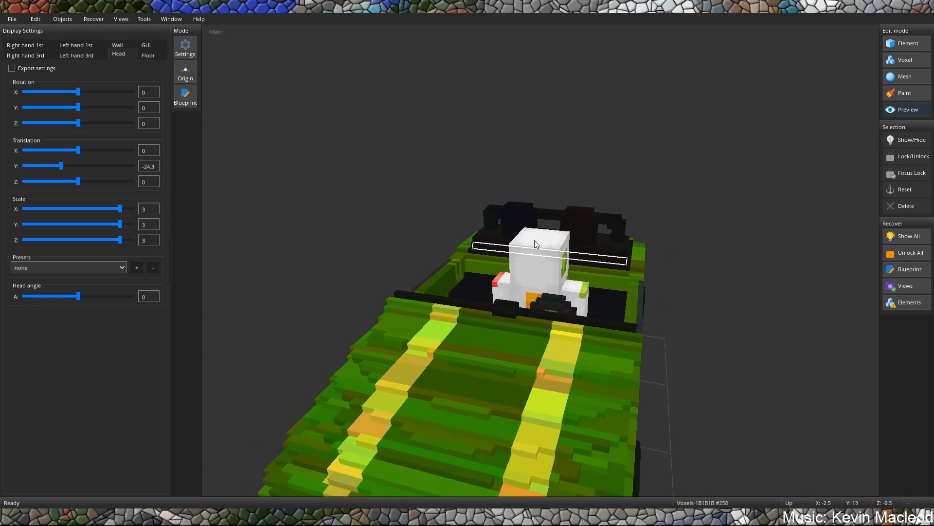
Set the car's head display scale to 2.6 on X, Y and Z.
{"action": "double_click", "coordinate": [154, 210]}
{"action": "type", "text": "2.6"}
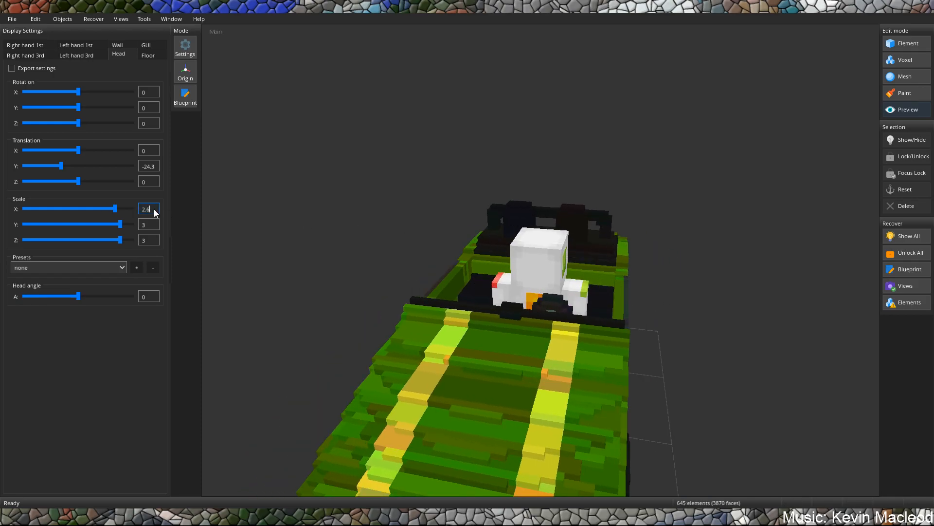
{"action": "type", "text": "2.6"}
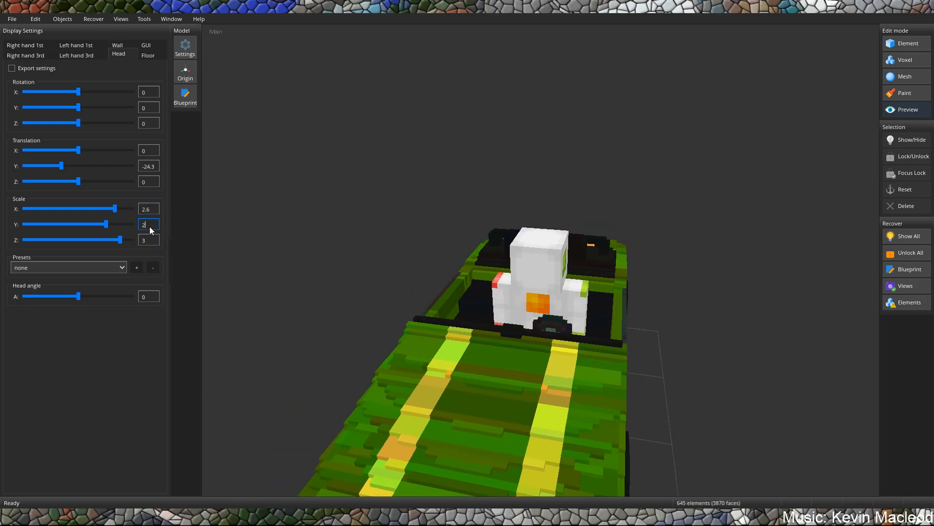
{"action": "double_click", "coordinate": [154, 239]}
{"action": "type", "text": "32"}
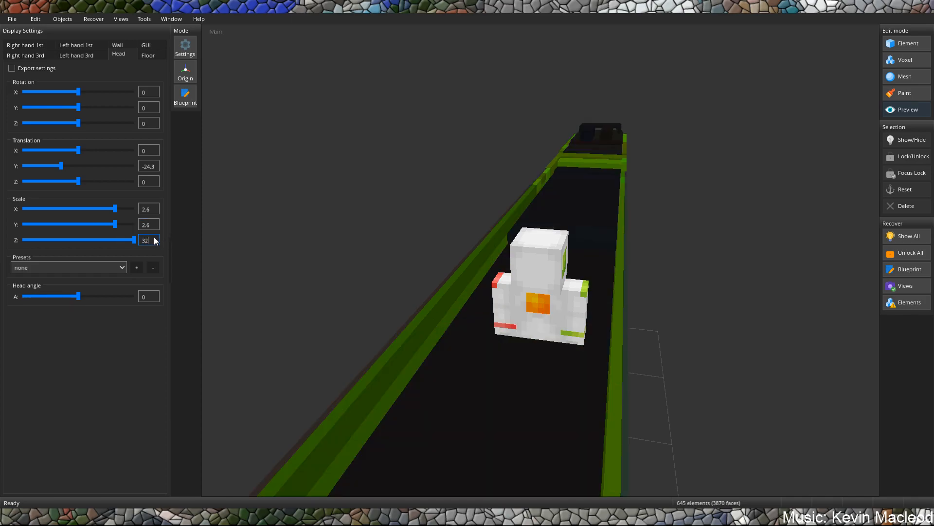
{"action": "key", "text": "BackSpace"}
{"action": "key", "text": "BackSpace"}
{"action": "type", "text": "2.6"}
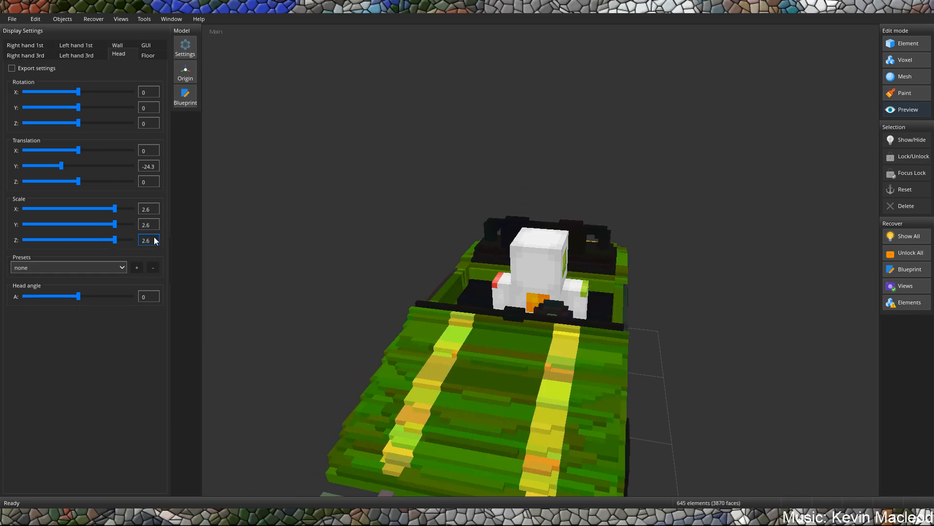
Move the car sideways around the figure to a head display X translation of about -6.95.
{"action": "middle_click_drag", "start_coordinate": [478, 193], "coordinate": [402, 204]}
{"action": "middle_click_drag", "start_coordinate": [533, 292], "coordinate": [629, 279]}
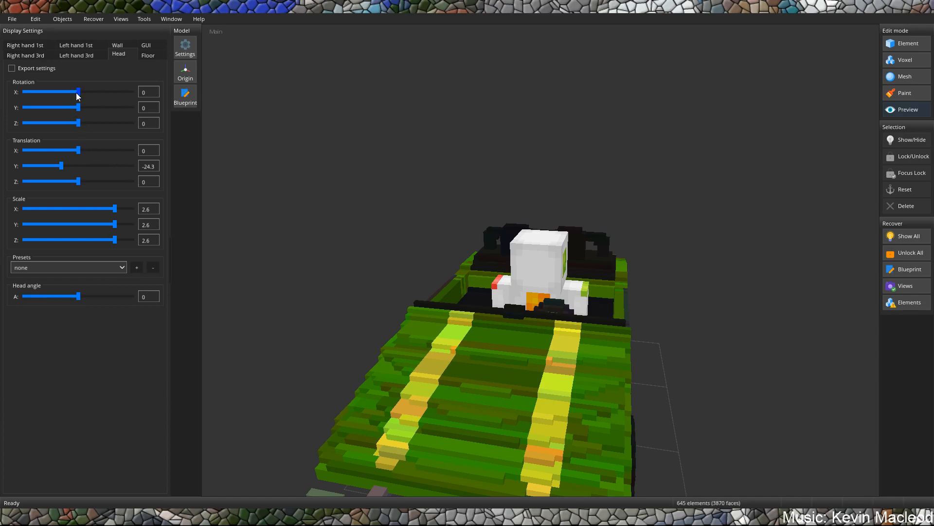
{"action": "left_click_drag", "start_coordinate": [74, 150], "coordinate": [72, 151]}
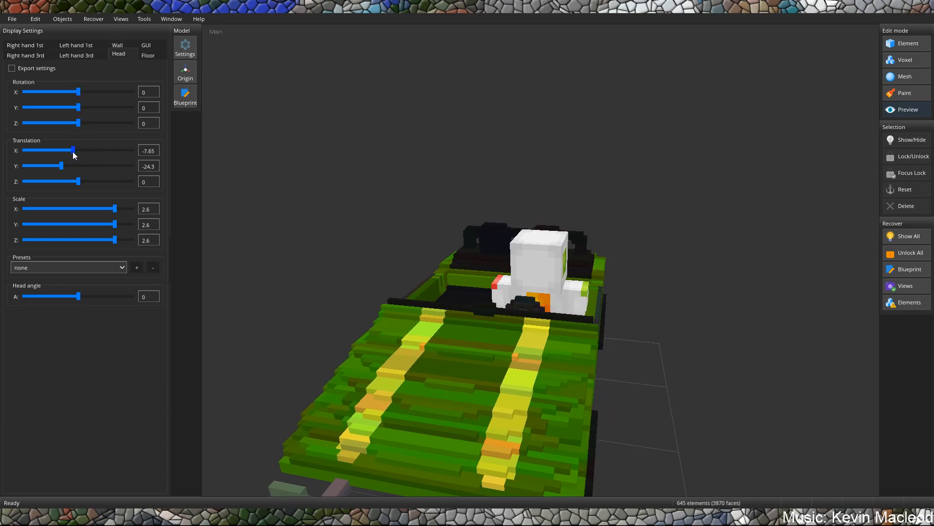
Set the head display's Y rotation to 180 so the car faces the same way as the figure.
{"action": "middle_click_drag", "start_coordinate": [312, 160], "coordinate": [349, 173]}
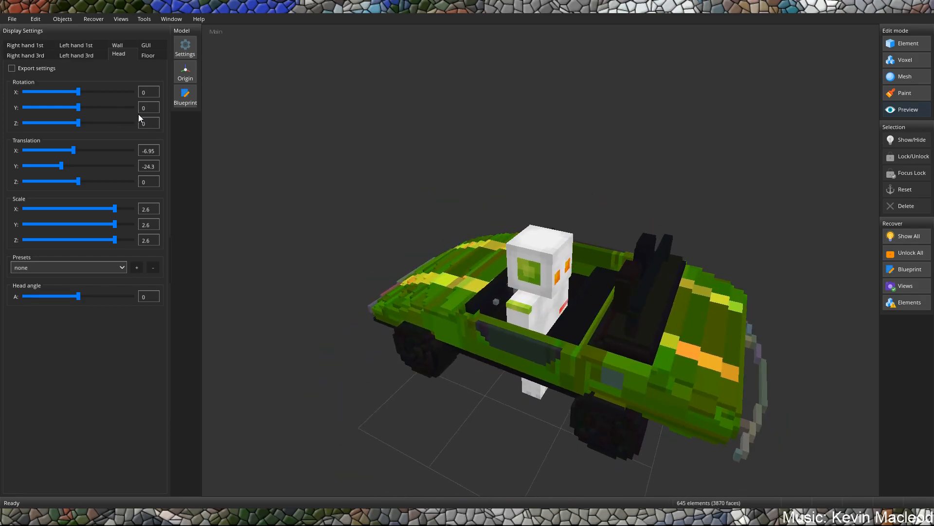
{"action": "type", "text": "180"}
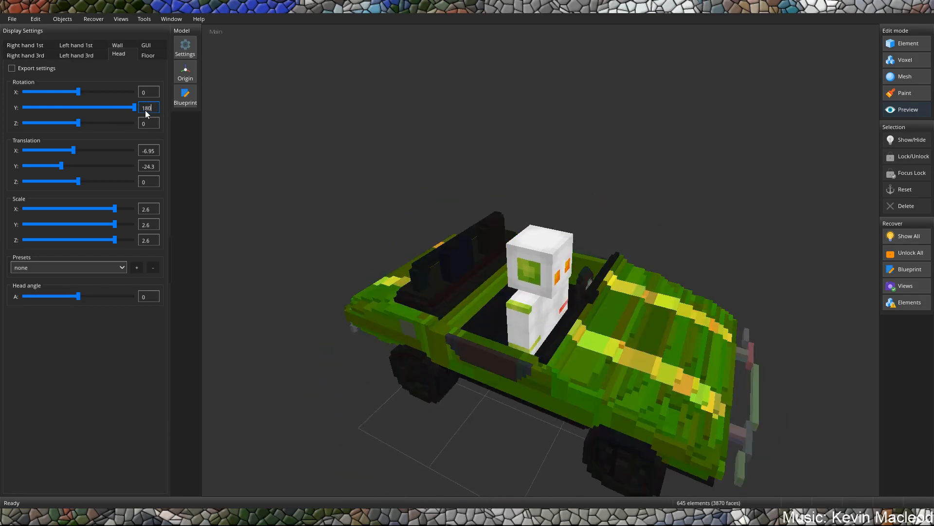
{"action": "middle_click_drag", "start_coordinate": [490, 141], "coordinate": [450, 133]}
{"action": "middle_click_drag", "start_coordinate": [501, 234], "coordinate": [552, 277]}
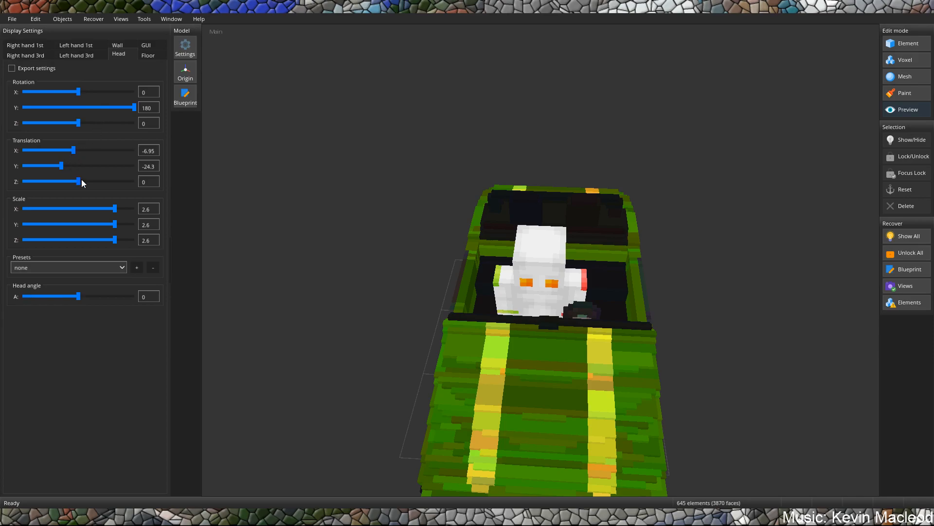
Try head translations of about 5.565 on X and -5.56 on Z, and reset all three translations to 0.
{"action": "left_click_drag", "start_coordinate": [77, 180], "coordinate": [82, 155]}
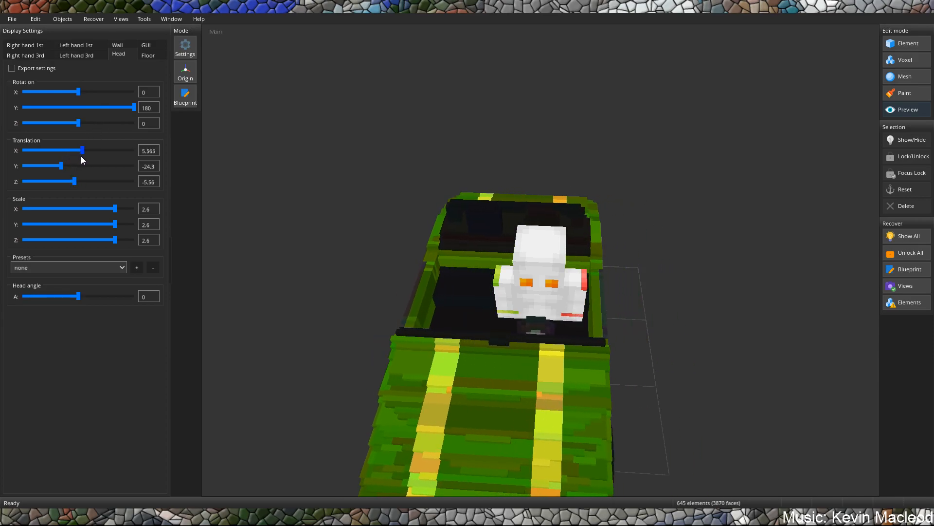
{"action": "double_click", "coordinate": [149, 151]}
{"action": "type", "text": "00"}
{"action": "double_click", "coordinate": [156, 184]}
{"action": "type", "text": "0"}
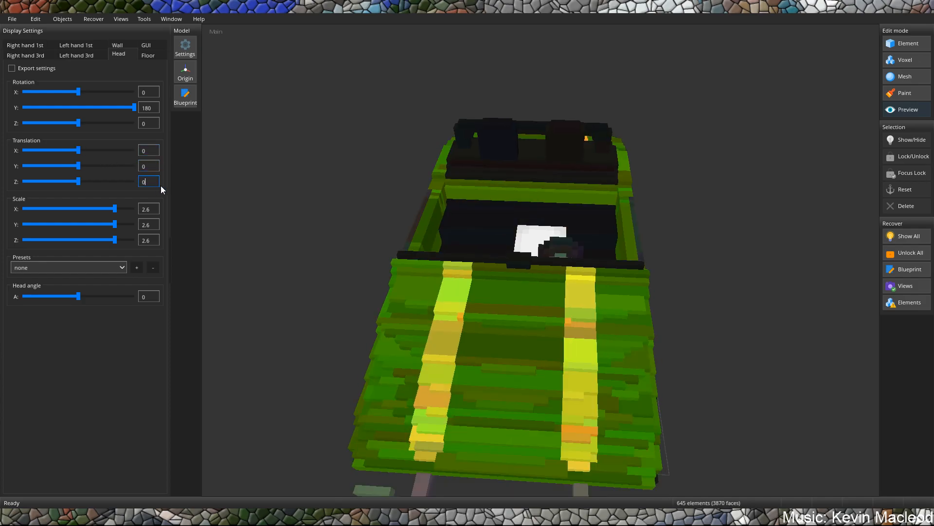
Try Z translations of 0.695 and -1.39 for the head display, and reset the value to 0.
{"action": "left_click", "coordinate": [77, 180]}
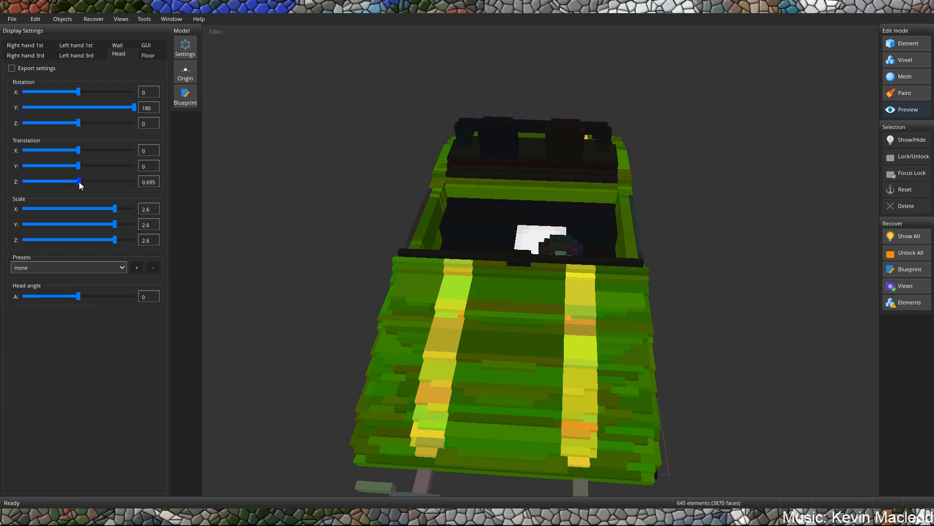
{"action": "left_click", "coordinate": [77, 180]}
{"action": "double_click", "coordinate": [151, 185]}
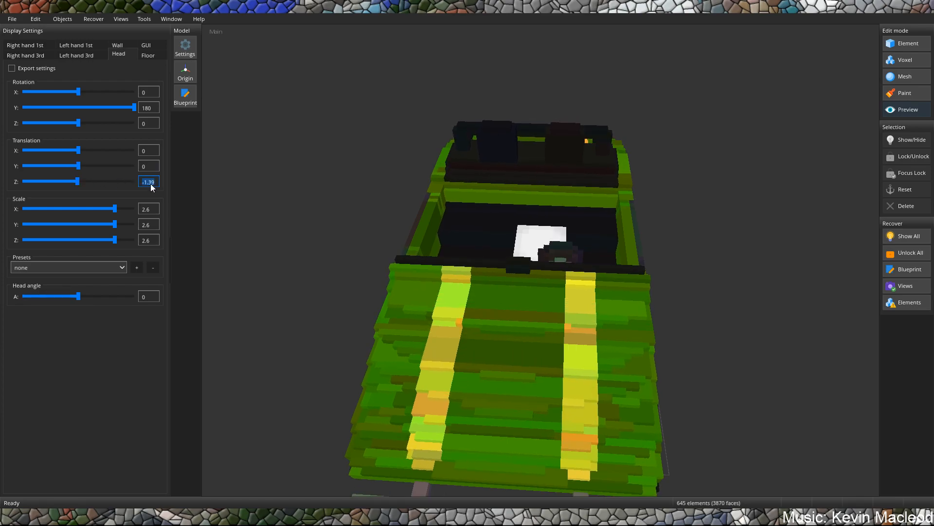
{"action": "type", "text": "0"}
Shift the car on the head display to translations of about 11.13 on Z and -4.17 on X.
{"action": "middle_click_drag", "start_coordinate": [485, 200], "coordinate": [400, 201]}
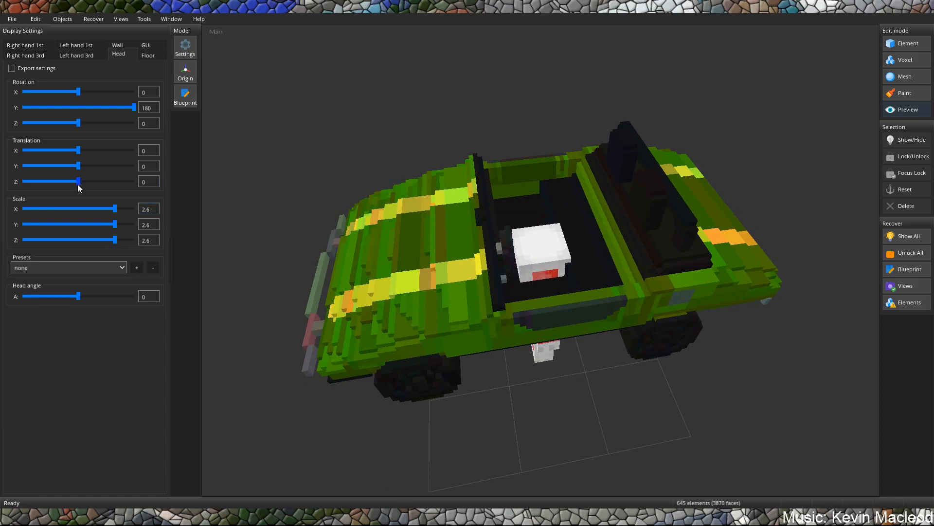
{"action": "left_click_drag", "start_coordinate": [78, 182], "coordinate": [72, 151]}
{"action": "middle_click_drag", "start_coordinate": [337, 170], "coordinate": [476, 250]}
{"action": "left_click_drag", "start_coordinate": [72, 151], "coordinate": [78, 151]}
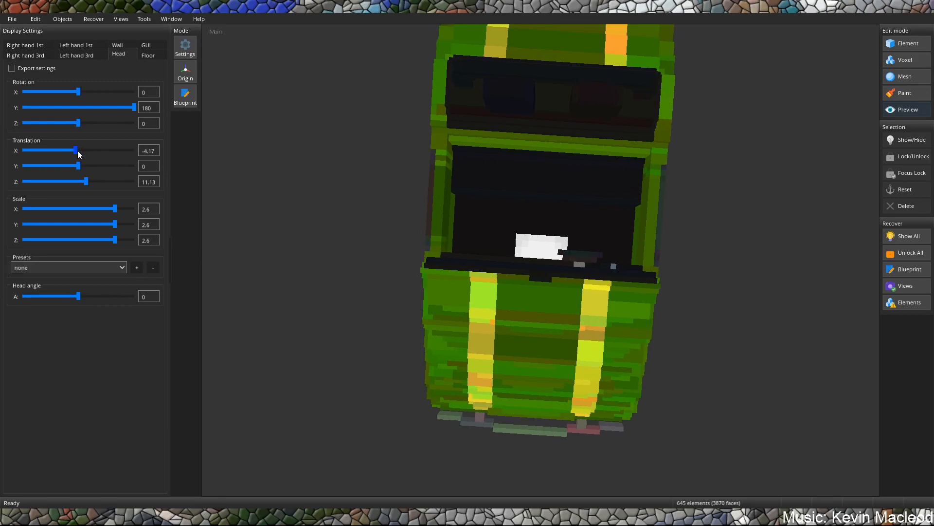
Lower the car around the figure to a head display Y translation of about -30.6 and enable exporting of these settings.
{"action": "middle_click_drag", "start_coordinate": [461, 202], "coordinate": [517, 175]}
{"action": "left_click_drag", "start_coordinate": [78, 166], "coordinate": [56, 182]}
{"action": "middle_click_drag", "start_coordinate": [275, 200], "coordinate": [274, 180]}
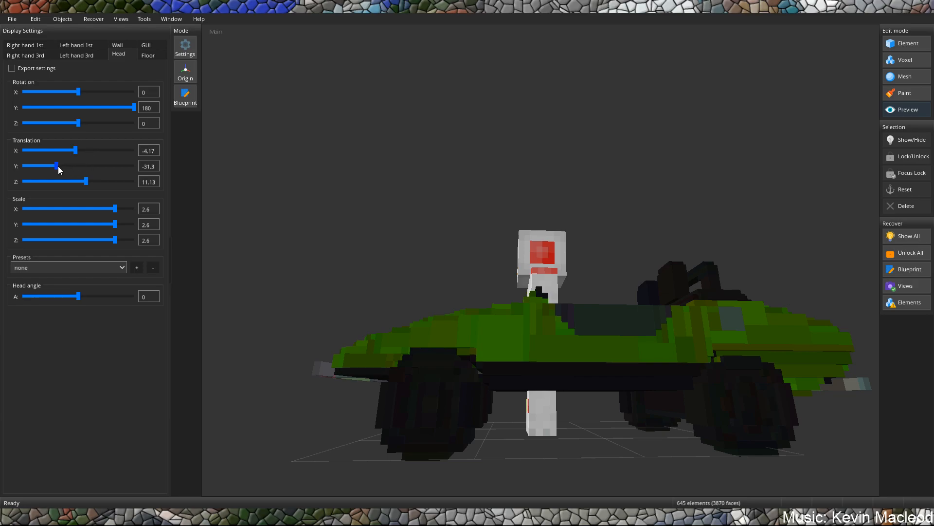
{"action": "left_click_drag", "start_coordinate": [57, 166], "coordinate": [58, 166]}
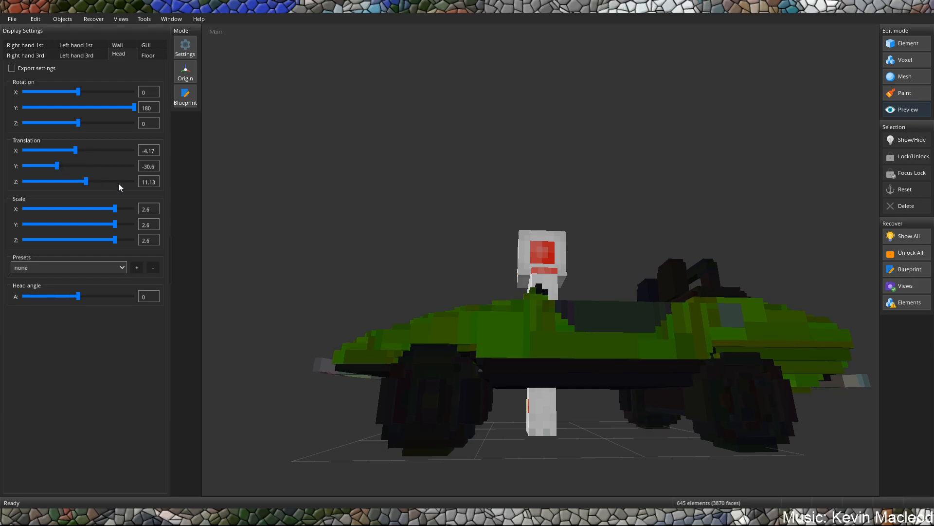
{"action": "middle_click_drag", "start_coordinate": [423, 243], "coordinate": [501, 306]}
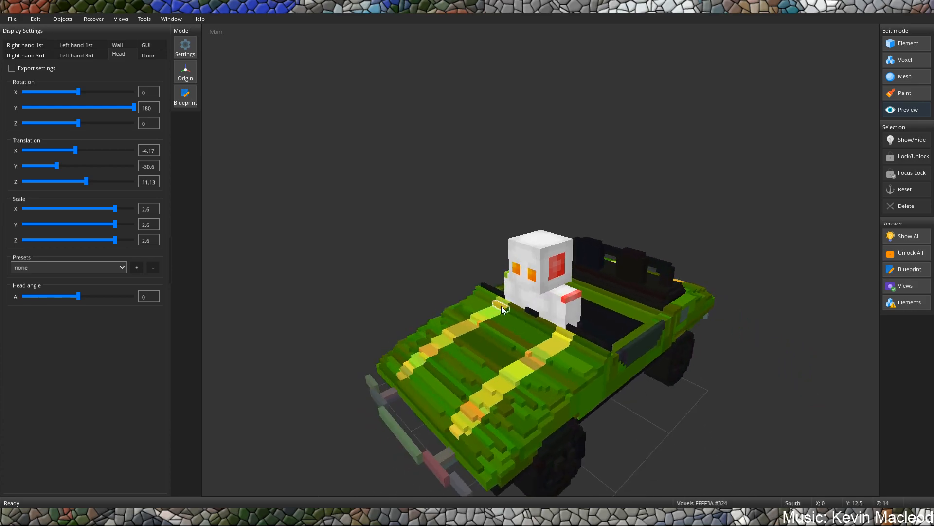
{"action": "left_click", "coordinate": [14, 69]}
Set the floor display's scale to 0.15 on all three axes.
{"action": "left_click", "coordinate": [146, 57]}
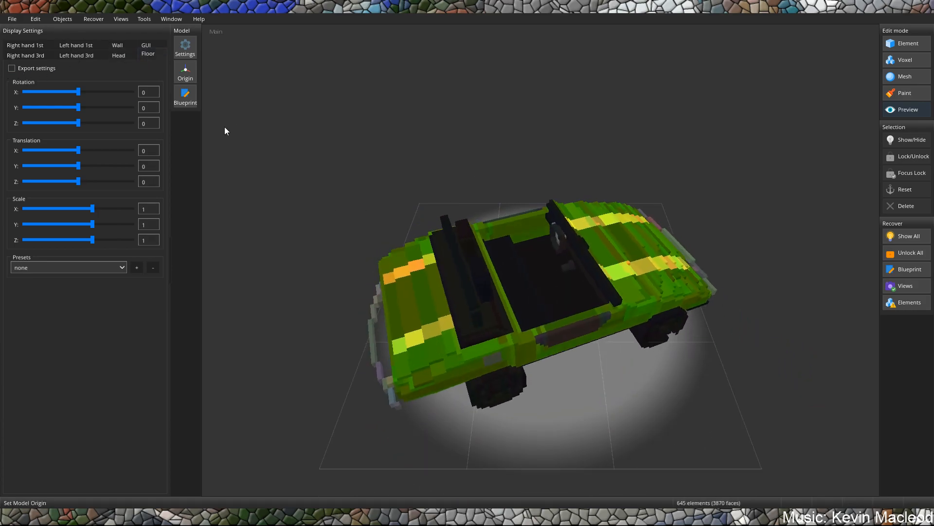
{"action": "double_click", "coordinate": [150, 209]}
{"action": "type", "text": "0.15"}
{"action": "key", "text": "Tab"}
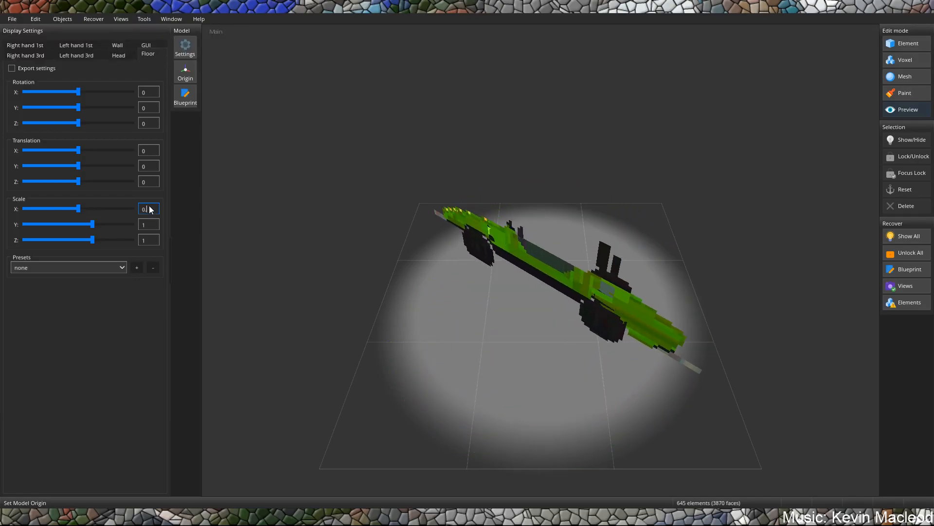
{"action": "type", "text": "0.15"}
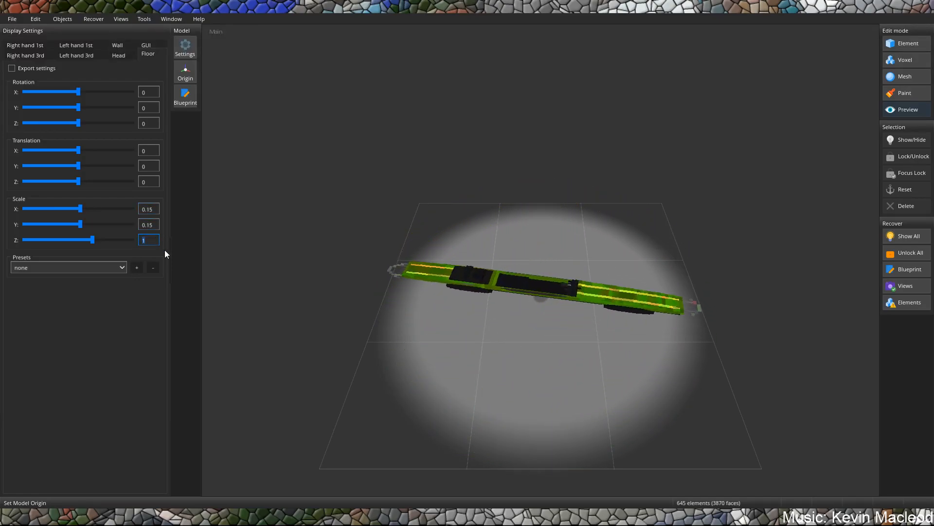
{"action": "key", "text": "Tab"}
{"action": "type", "text": "0.15"}
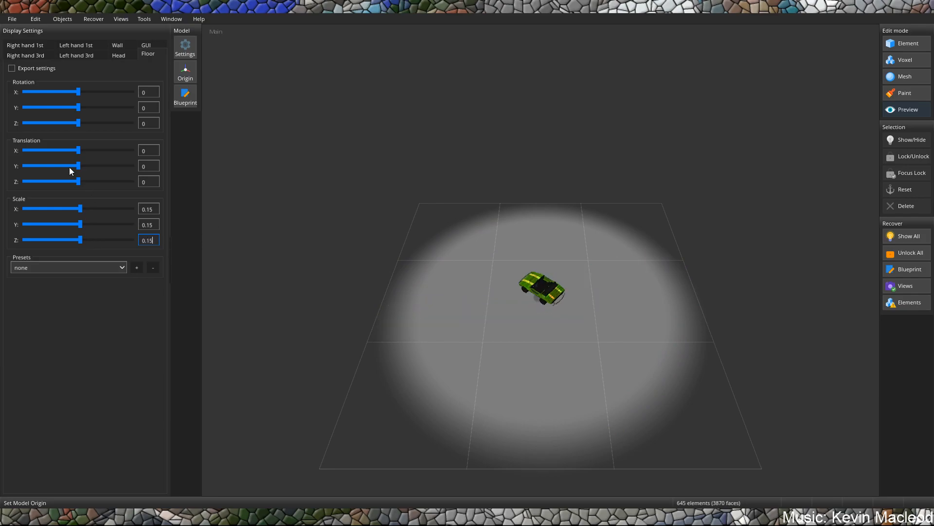
Raise the car to a floor display Y translation of about 2.086 and enable exporting of the floor settings.
{"action": "left_click_drag", "start_coordinate": [78, 165], "coordinate": [79, 164]}
{"action": "middle_click_drag", "start_coordinate": [486, 242], "coordinate": [501, 192]}
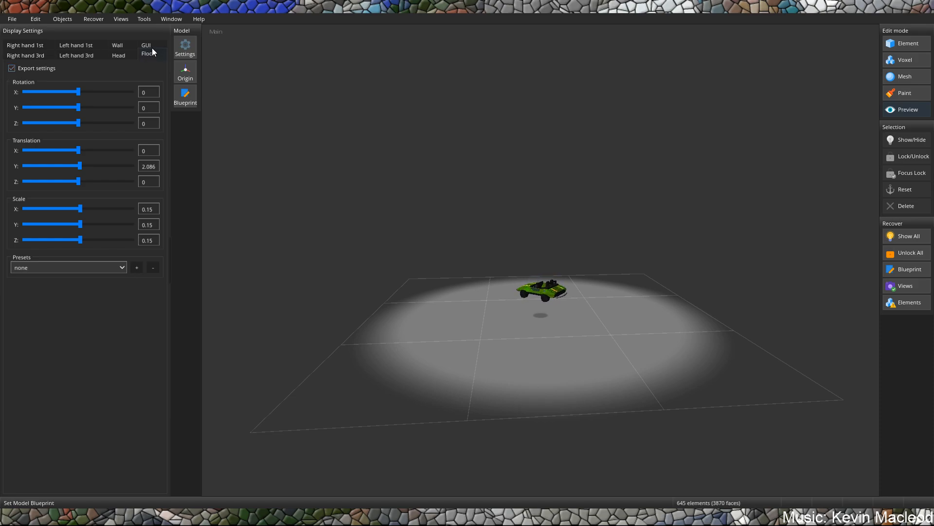
Switch to the car's GUI display settings.
{"action": "left_click", "coordinate": [151, 47]}
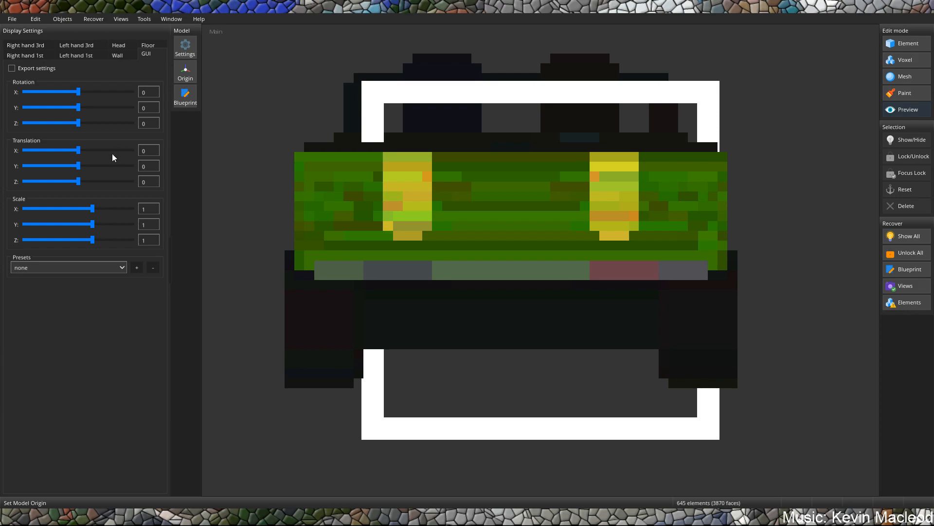
Try X translations of about 1.391, 1.25 and 1.3 for the GUI display, ending on 1.35.
{"action": "left_click_drag", "start_coordinate": [77, 147], "coordinate": [77, 144]}
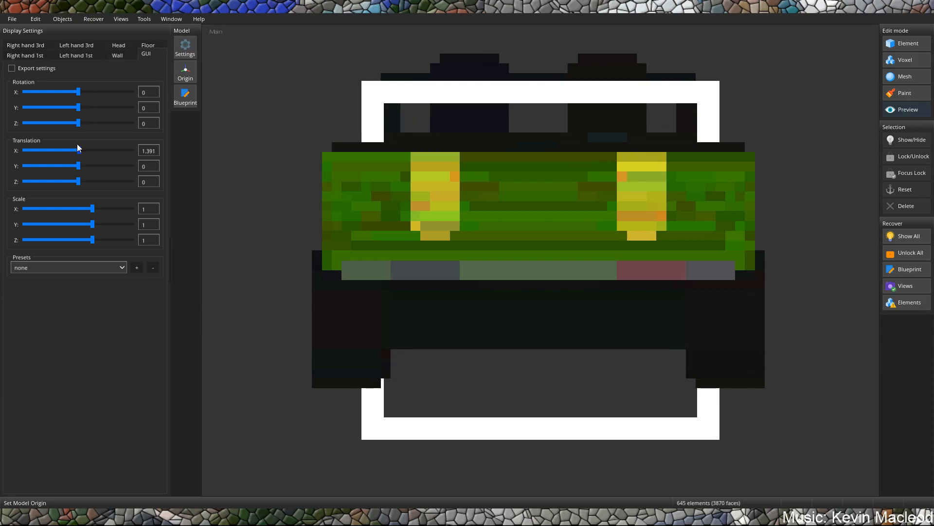
{"action": "left_click", "coordinate": [156, 151]}
{"action": "key", "text": "BackSpace"}
{"action": "key", "text": "BackSpace"}
{"action": "key", "text": "BackSpace"}
{"action": "key", "text": "BackSpace"}
{"action": "type", "text": "3"}
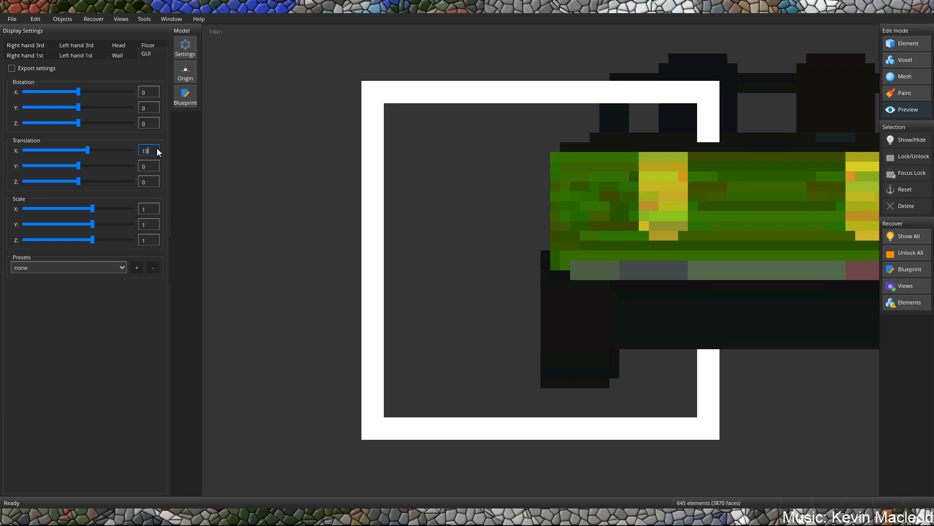
{"action": "key", "text": "BackSpace"}
{"action": "type", "text": "25"}
{"action": "key", "text": "BackSpace"}
{"action": "key", "text": "BackSpace"}
{"action": "type", "text": ".25"}
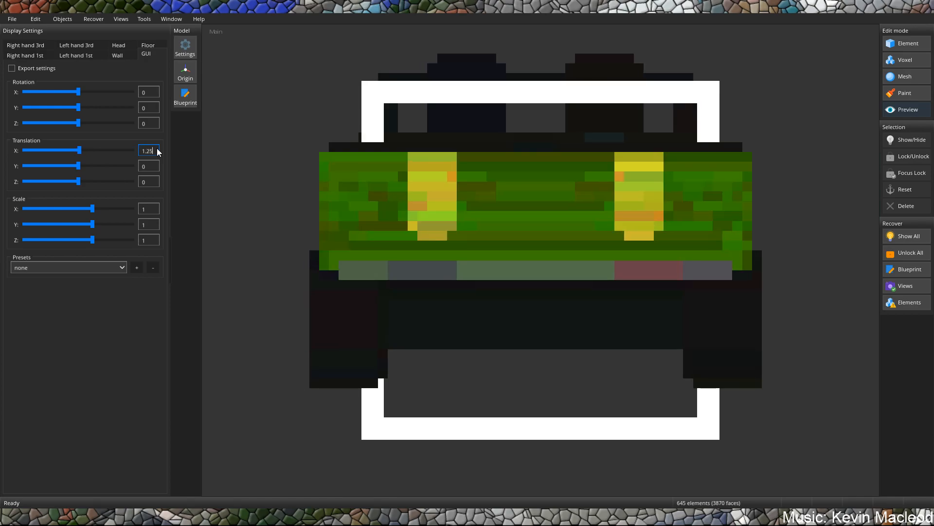
{"action": "key", "text": "BackSpace"}
{"action": "key", "text": "BackSpace"}
{"action": "type", "text": "3"}
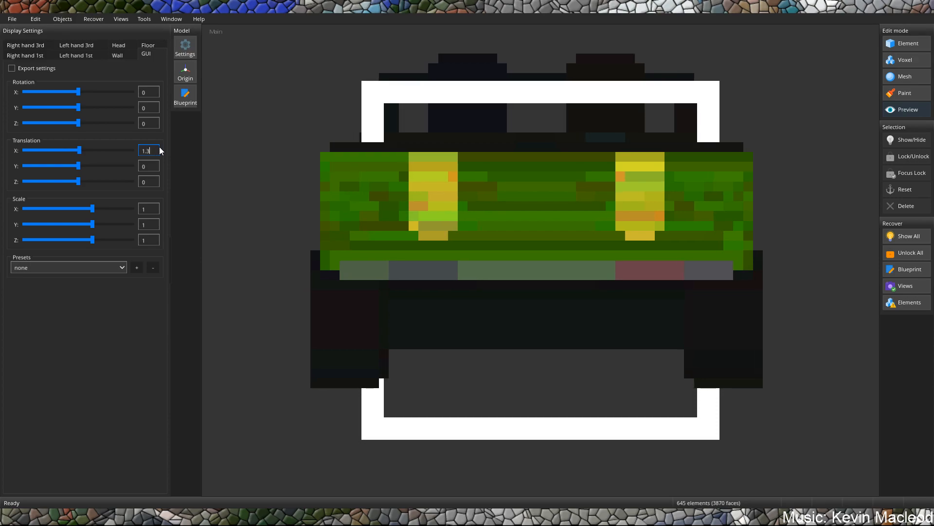
{"action": "type", "text": "56"}
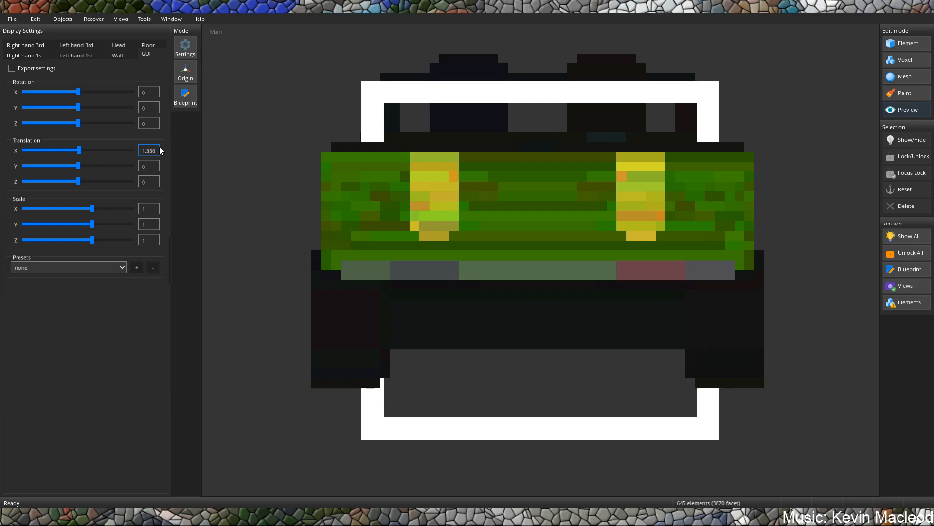
{"action": "key", "text": "BackSpace"}
Try X scales of 0.25 and 0.35 for the GUI display, and set the value to 0.4.
{"action": "double_click", "coordinate": [150, 213]}
{"action": "type", "text": "0"}
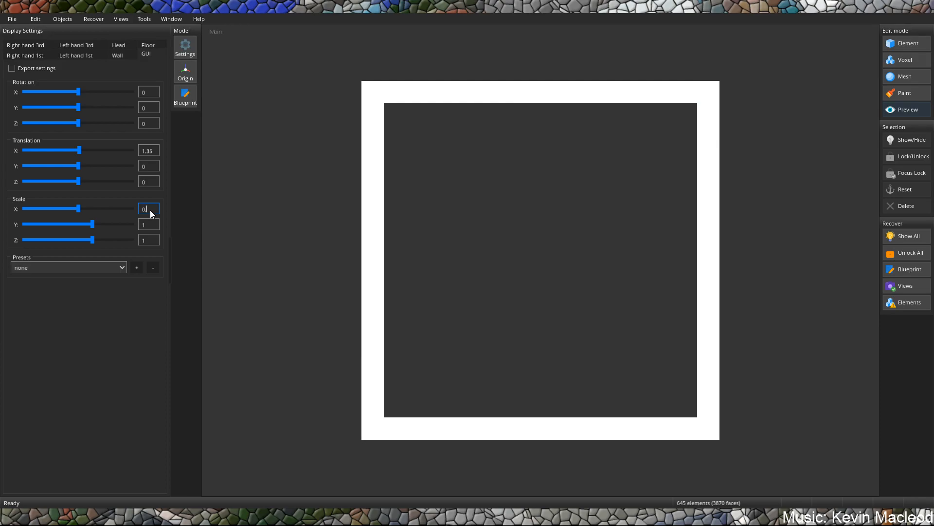
{"action": "type", "text": ".25"}
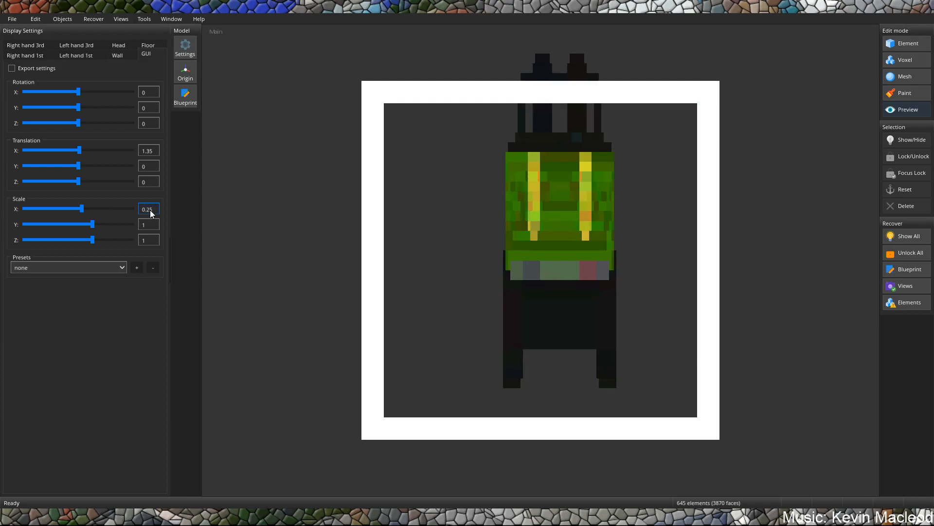
{"action": "key", "text": "BackSpace"}
{"action": "key", "text": "BackSpace"}
{"action": "type", "text": "35"}
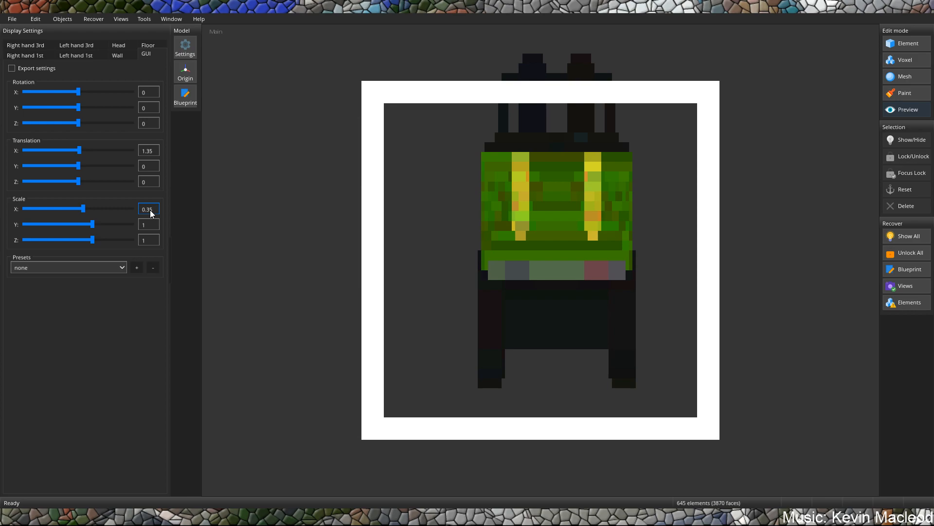
{"action": "key", "text": "BackSpace"}
{"action": "key", "text": "BackSpace"}
{"action": "type", "text": "4"}
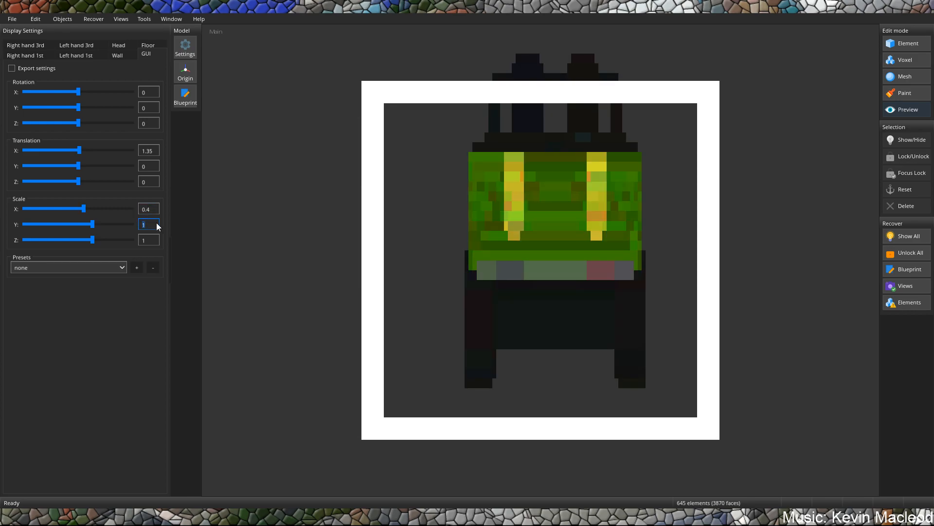
{"action": "type", "text": "0.4"}
Set the GUI display's Y and Z scales to 0.4 so the car keeps its proportions.
{"action": "left_click", "coordinate": [151, 238]}
{"action": "key", "text": "BackSpace"}
{"action": "type", "text": "0.4"}
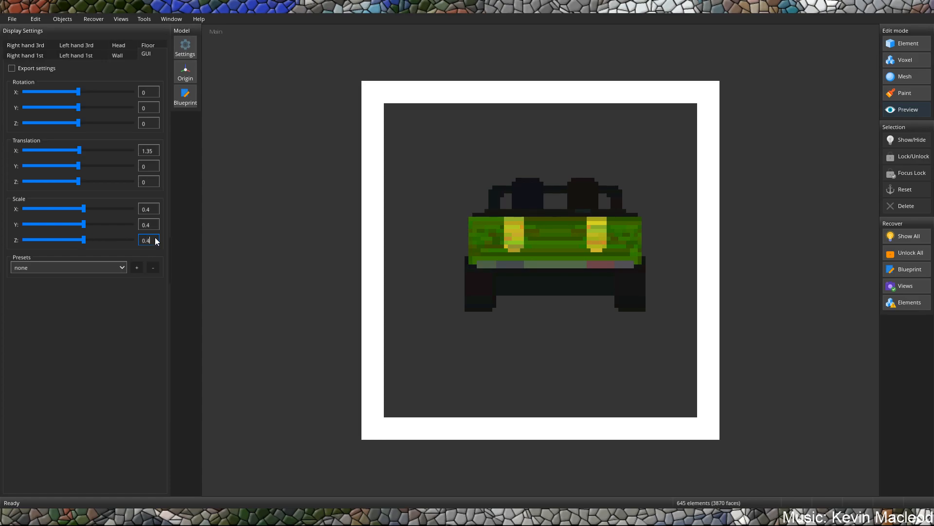
Set the GUI display's X translation to 0.3 and rotate the car about 22 on X and 27 on Y.
{"action": "left_click", "coordinate": [152, 150]}
{"action": "type", "text": "0"}
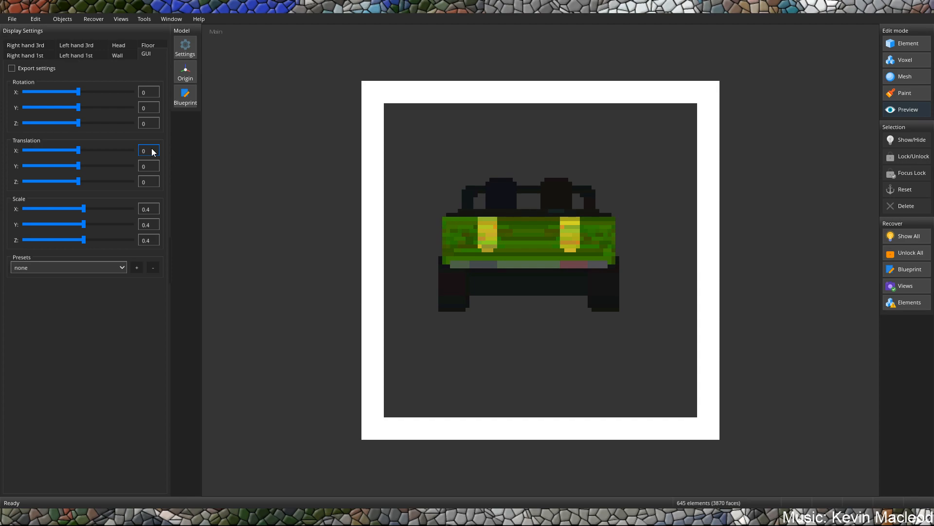
{"action": "type", "text": ".3"}
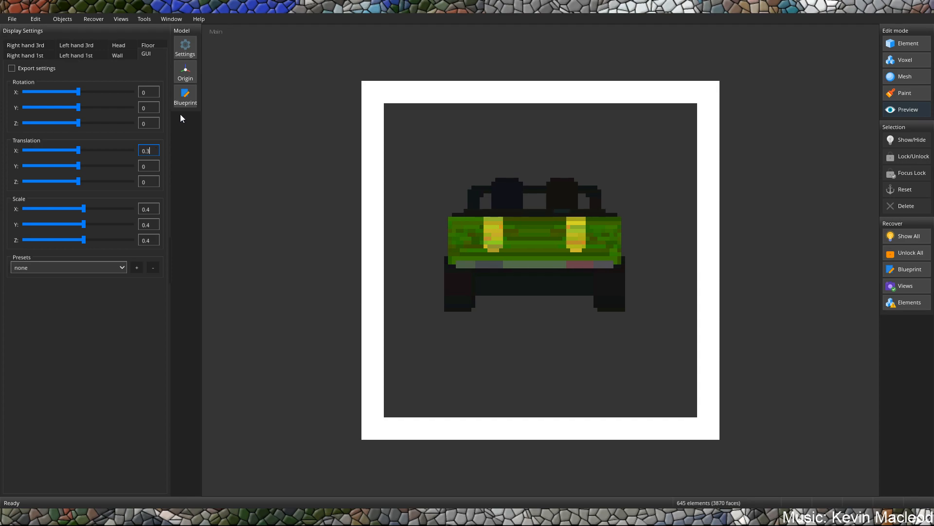
{"action": "left_click_drag", "start_coordinate": [79, 92], "coordinate": [89, 105]}
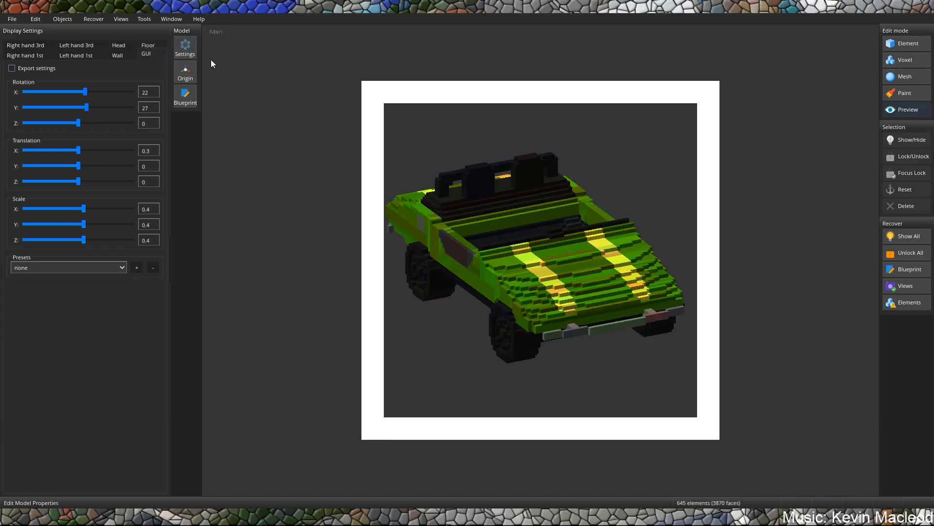
Try a GUI display X translation of 0.4, and set the value to 0.5.
{"action": "left_click", "coordinate": [80, 151]}
{"action": "left_click_drag", "start_coordinate": [80, 151], "coordinate": [79, 150]}
{"action": "type", "text": "0.4"}
{"action": "key", "text": "BackSpace"}
{"action": "type", "text": "5"}
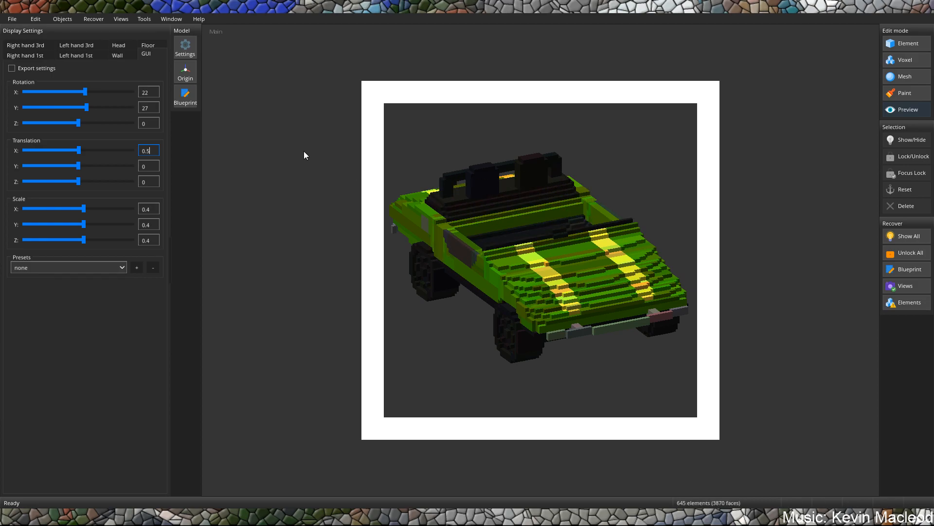
Set the wall display's rotation to 180 on Y and -90 on X so the car lies against the wall.
{"action": "left_click", "coordinate": [129, 55]}
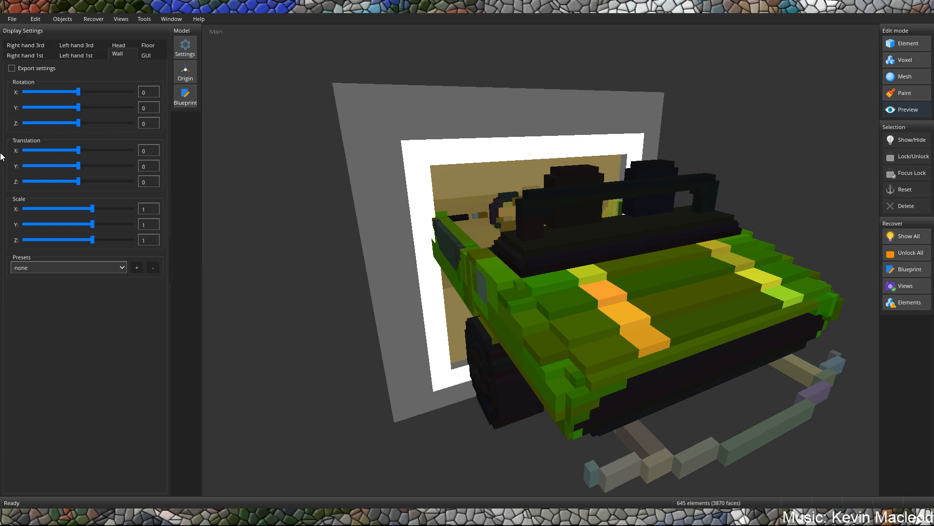
{"action": "left_click", "coordinate": [139, 152]}
{"action": "double_click", "coordinate": [155, 108]}
{"action": "type", "text": "180"}
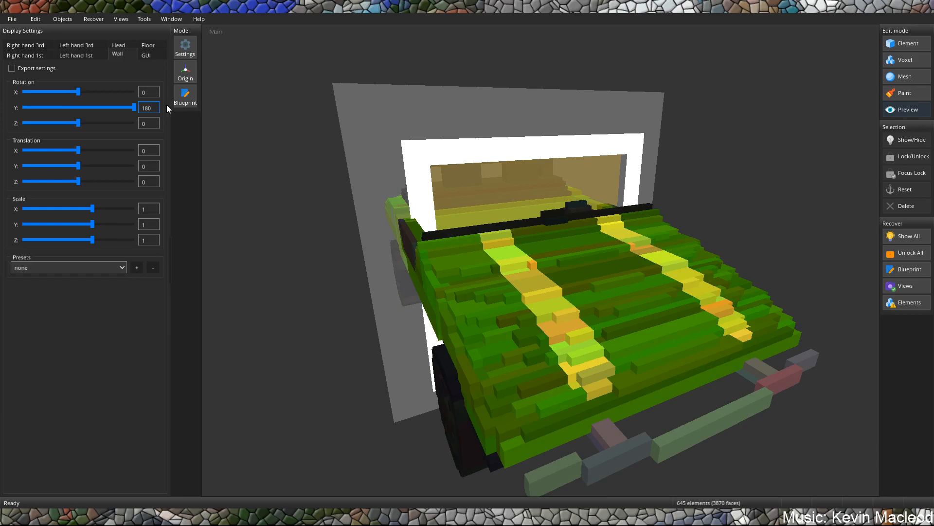
{"action": "double_click", "coordinate": [145, 93]}
{"action": "type", "text": "90"}
{"action": "key", "text": "BackSpace"}
{"action": "key", "text": "BackSpace"}
{"action": "type", "text": "-90"}
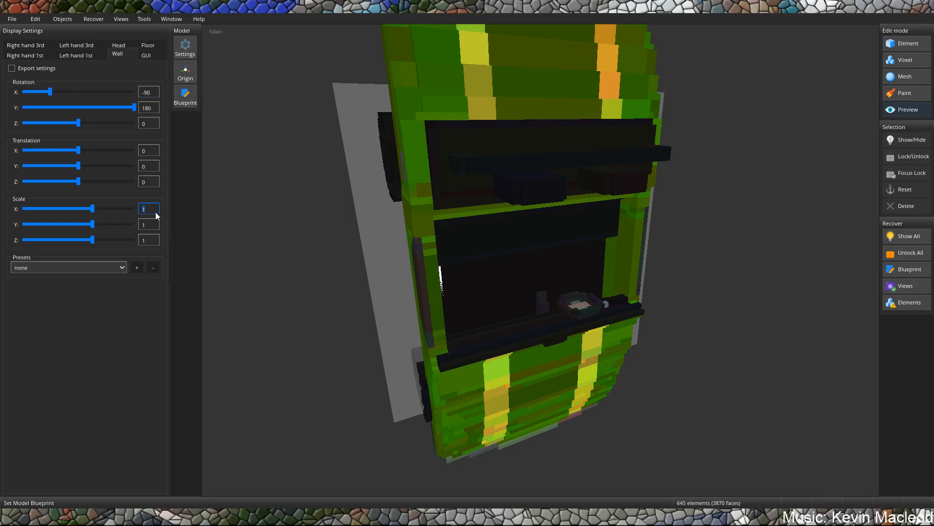
{"action": "type", "text": "0.25"}
Set the wall display's scale to 0.45 on all three axes.
{"action": "key", "text": "BackSpace"}
{"action": "key", "text": "BackSpace"}
{"action": "type", "text": "45"}
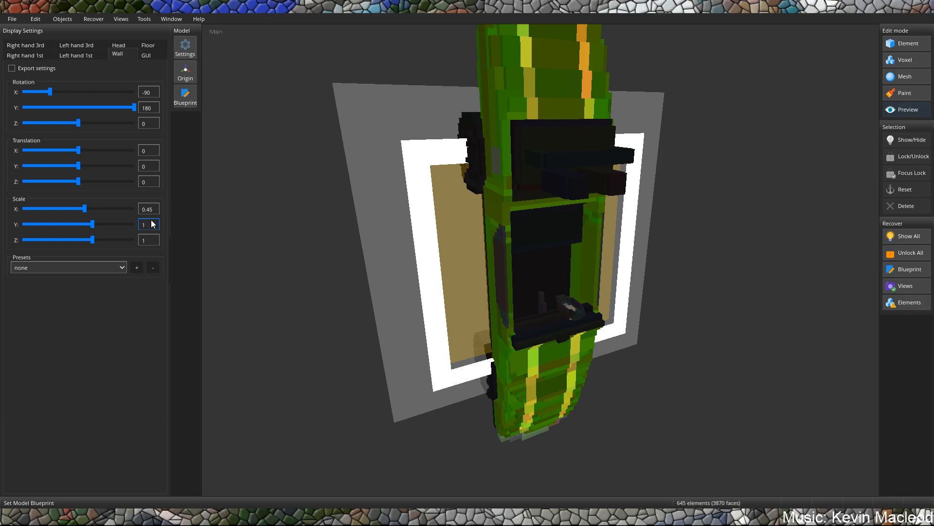
{"action": "type", "text": "0."}
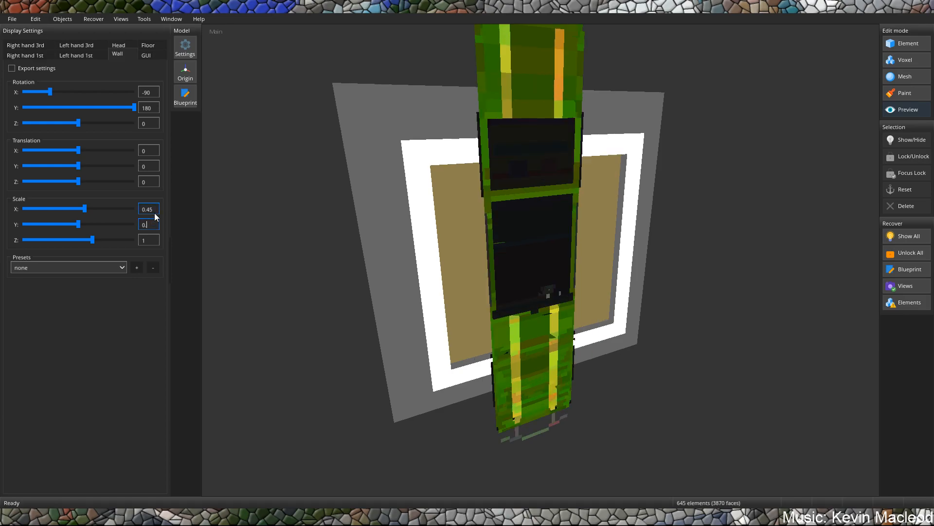
{"action": "type", "text": "45"}
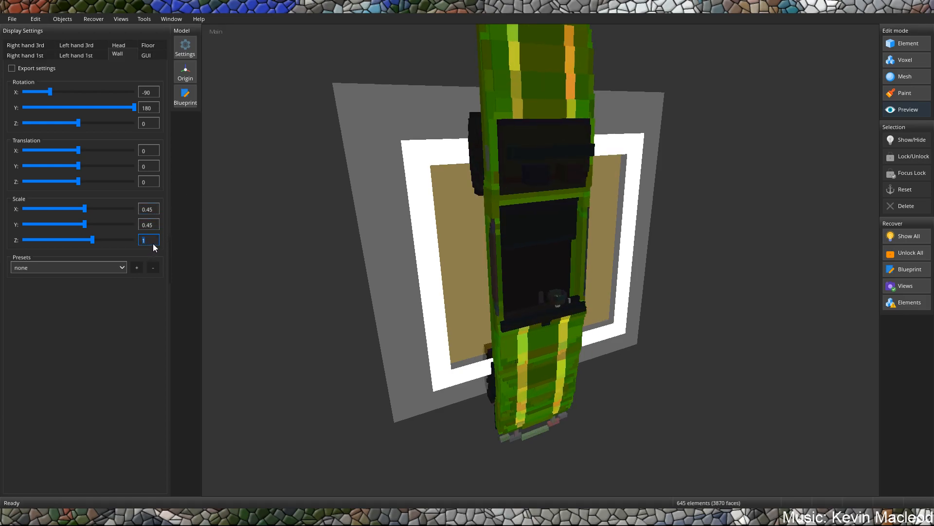
{"action": "type", "text": "0.45"}
Center the car in the wall frame, trying an X translation of 0.1 and setting it to -0.2.
{"action": "left_click_drag", "start_coordinate": [437, 266], "coordinate": [364, 237]}
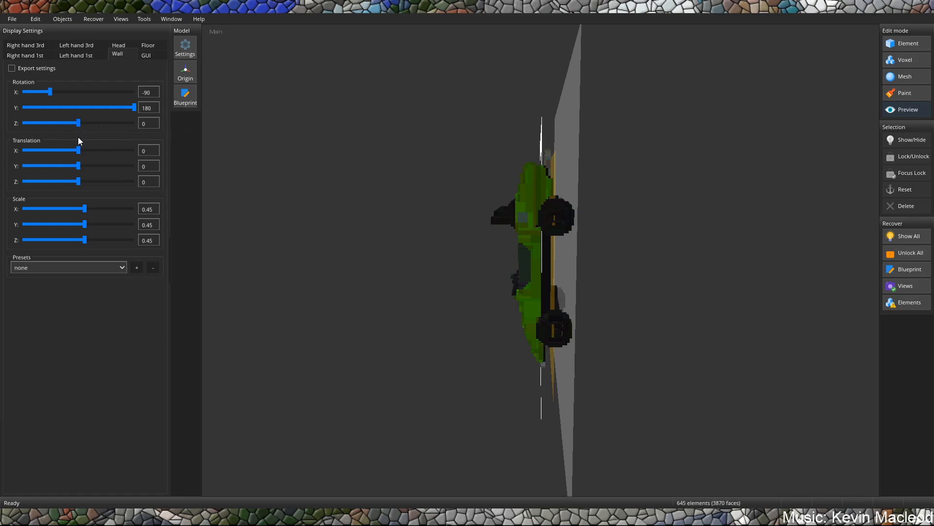
{"action": "left_click_drag", "start_coordinate": [79, 150], "coordinate": [80, 150]}
{"action": "double_click", "coordinate": [147, 153]}
{"action": "type", "text": "0"}
{"action": "middle_click_drag", "start_coordinate": [614, 193], "coordinate": [694, 181]}
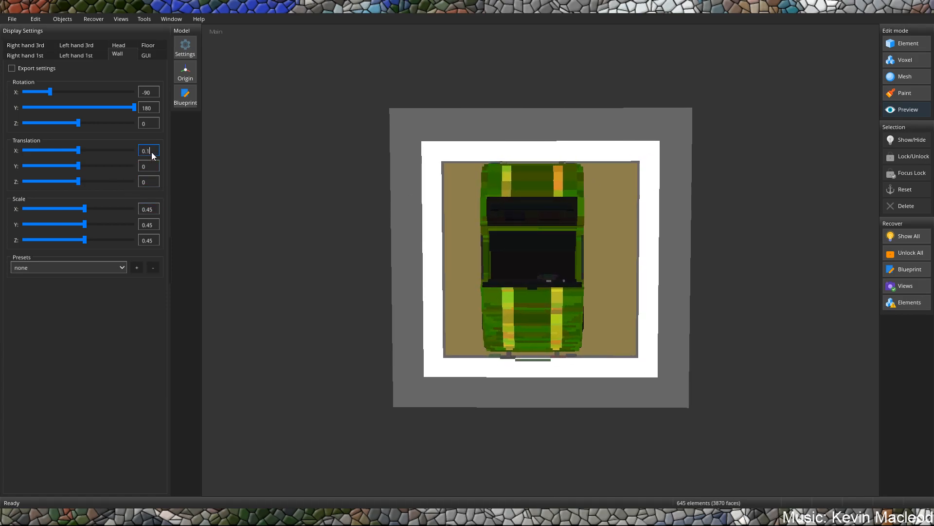
{"action": "key", "text": "BackSpace"}
{"action": "type", "text": "-0"}
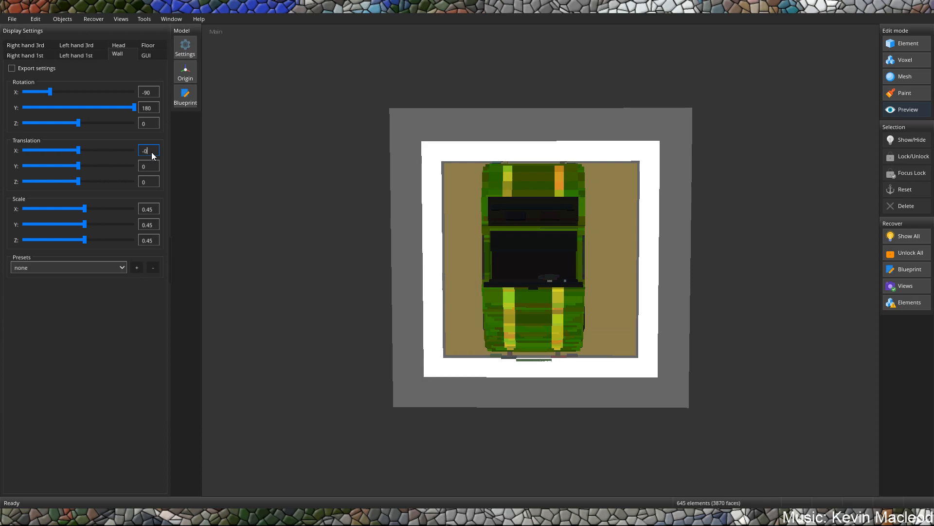
{"action": "type", "text": ".2"}
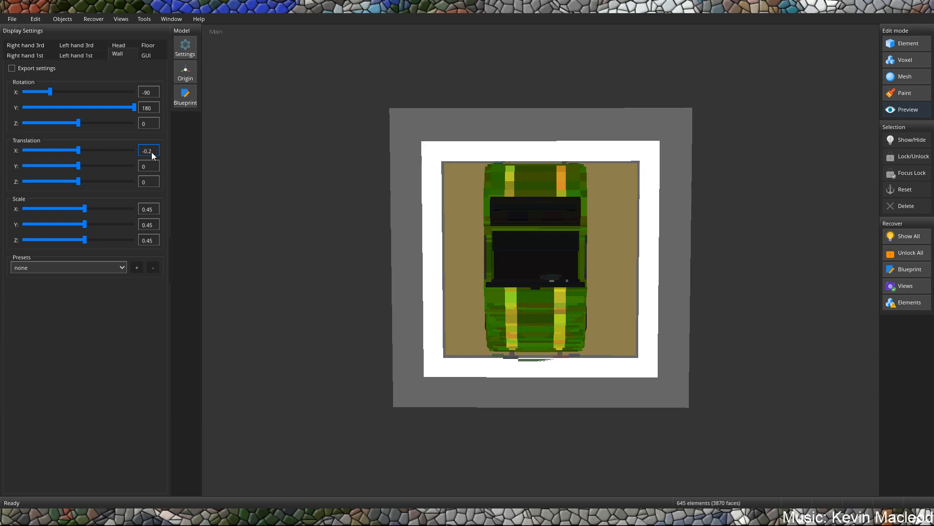
Set the wall display's translation to -0.45 on X and about -2.08 on Z, and include its settings in the export.
{"action": "key", "text": "BackSpace"}
{"action": "type", "text": "45"}
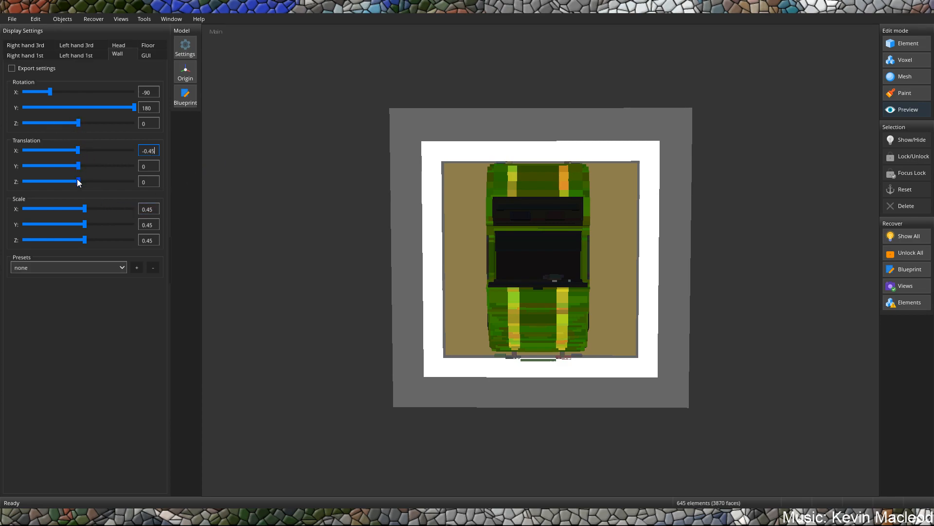
{"action": "left_click_drag", "start_coordinate": [77, 179], "coordinate": [76, 178]}
{"action": "middle_click_drag", "start_coordinate": [474, 154], "coordinate": [410, 144]}
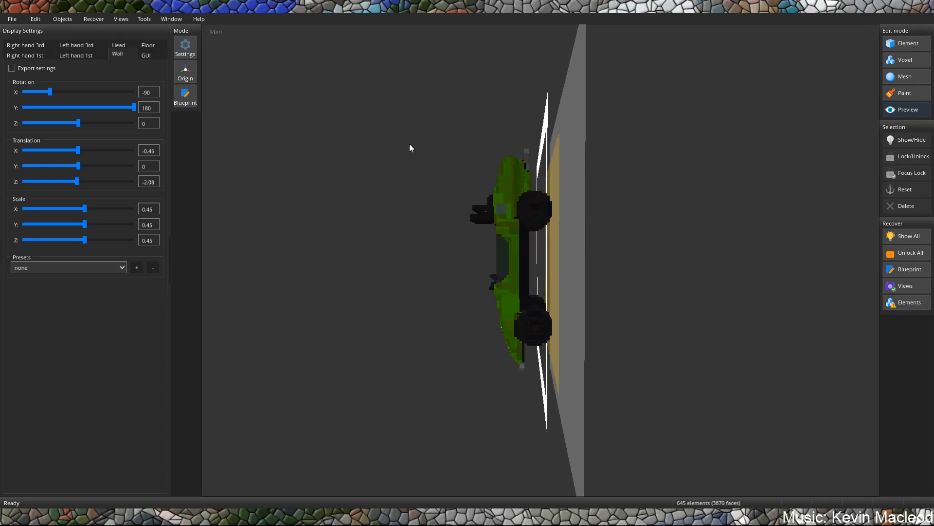
{"action": "left_click", "coordinate": [12, 69]}
Scale the car in the left-hand first-person display to 0.25 on all three axes, trying 0.45 on X first.
{"action": "left_click", "coordinate": [144, 54]}
{"action": "left_click", "coordinate": [125, 54]}
{"action": "left_click", "coordinate": [92, 57]}
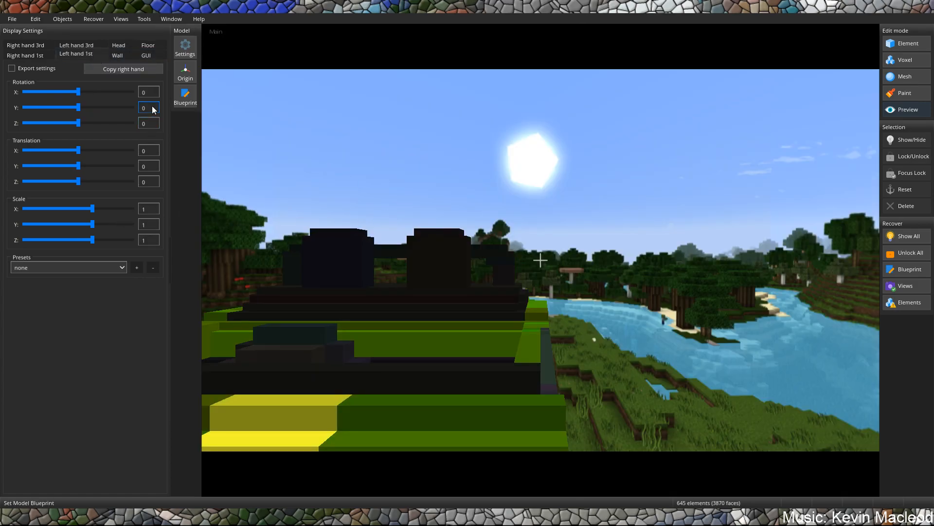
{"action": "double_click", "coordinate": [152, 210]}
{"action": "type", "text": "0"}
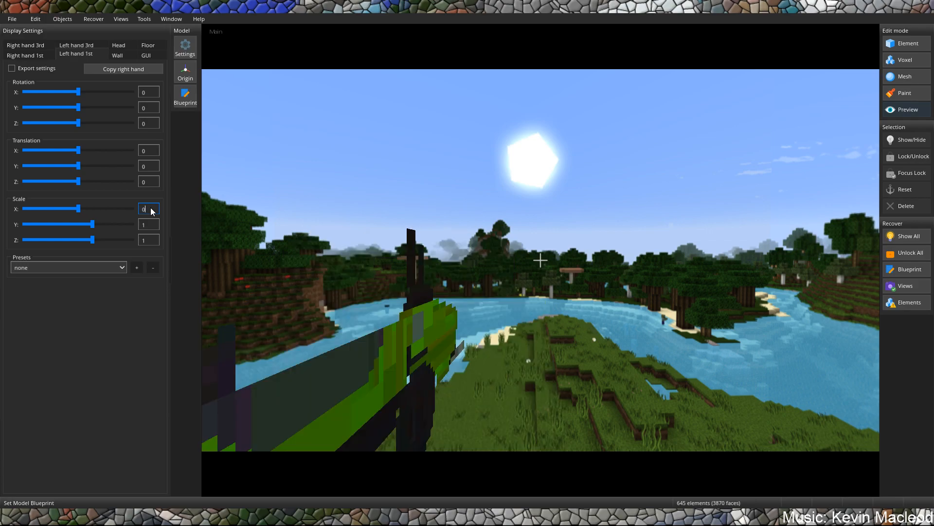
{"action": "type", "text": ".45"}
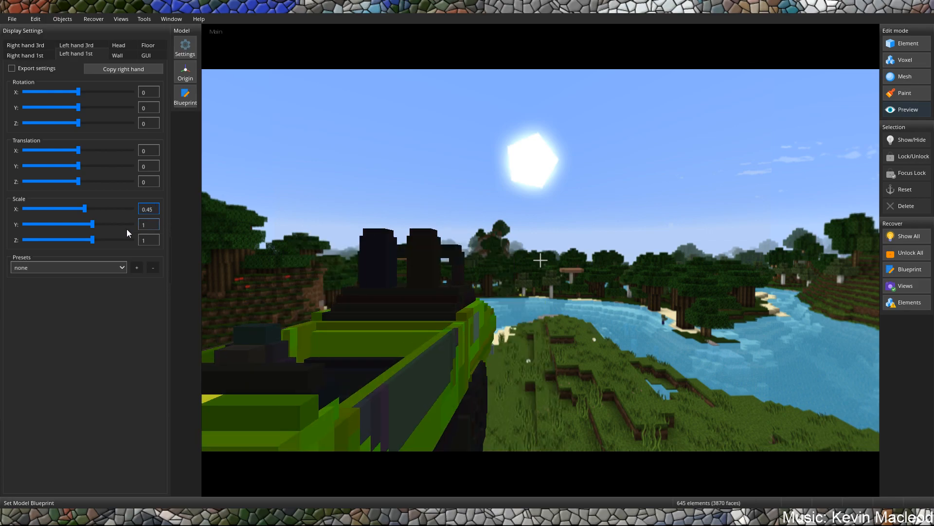
{"action": "key", "text": "BackSpace"}
{"action": "key", "text": "BackSpace"}
{"action": "type", "text": "25"}
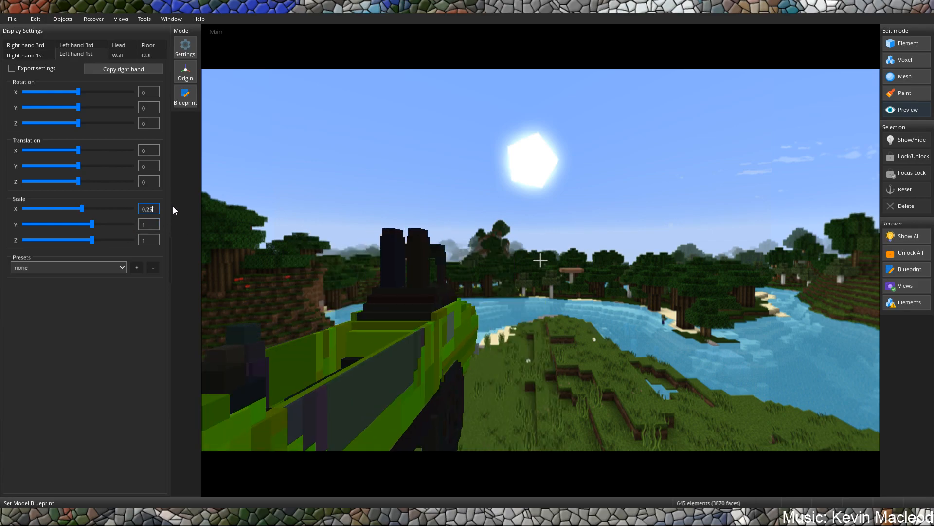
{"action": "type", "text": "0.25"}
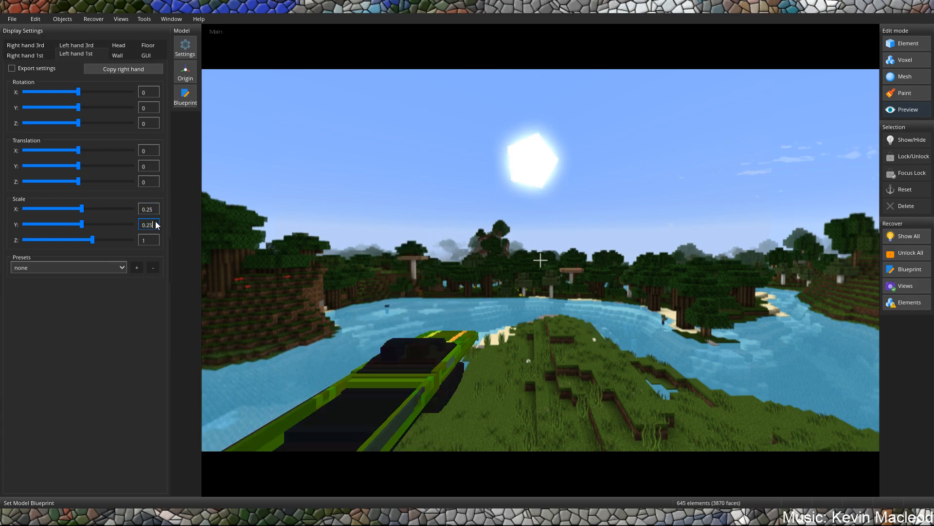
{"action": "left_click", "coordinate": [150, 242]}
{"action": "type", "text": "0.25"}
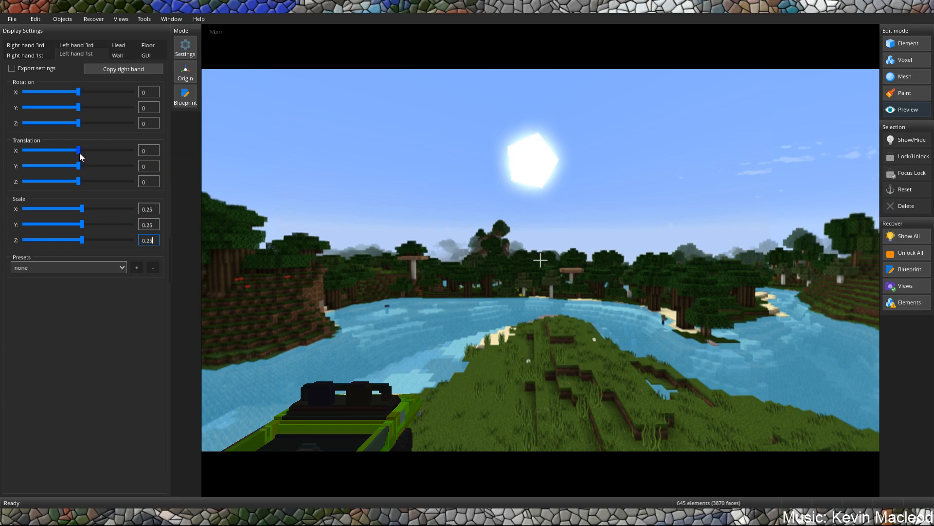
Pose the left-hand first-person car with rotation X 20, Y -158, Z -9 and translation X about -2.08, Y about 4.869.
{"action": "mouse_move", "coordinate": [79, 151]}
{"action": "left_mouse_down"}
{"action": "mouse_move", "coordinate": [83, 169]}
{"action": "mouse_move", "coordinate": [79, 152]}
{"action": "left_mouse_up"}
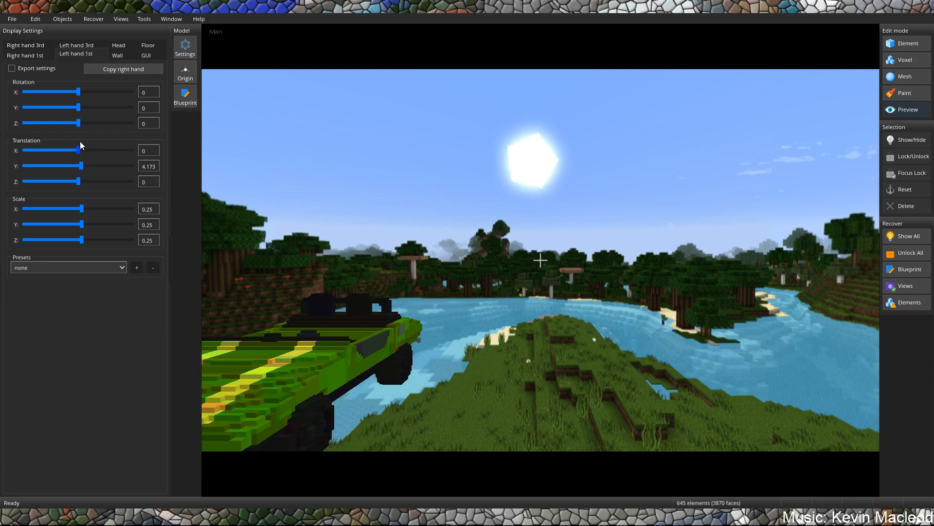
{"action": "left_click_drag", "start_coordinate": [78, 107], "coordinate": [279, 109]}
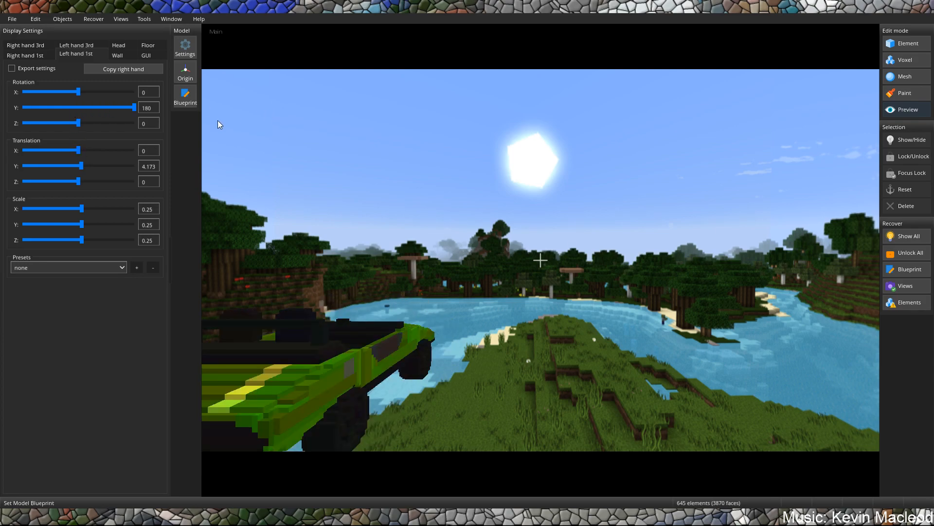
{"action": "left_click_drag", "start_coordinate": [136, 113], "coordinate": [30, 135]}
{"action": "left_click_drag", "start_coordinate": [76, 94], "coordinate": [86, 97]}
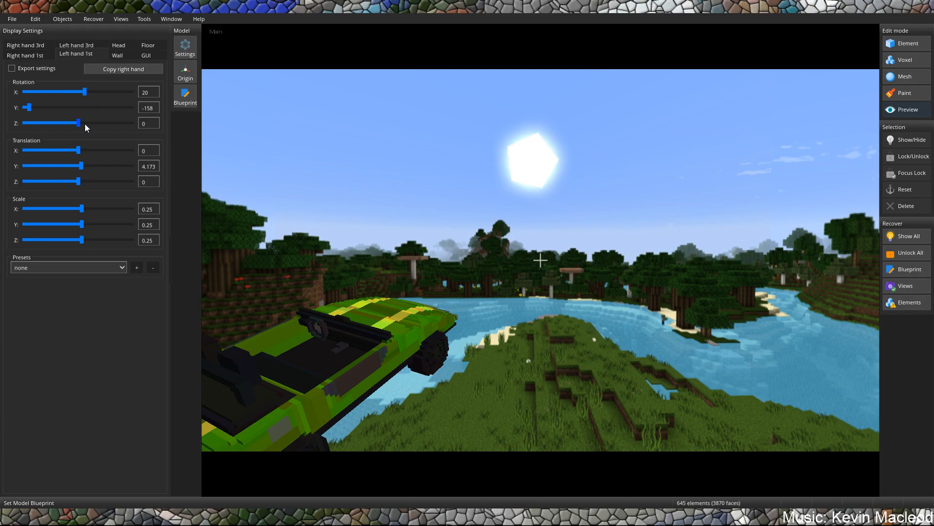
{"action": "left_click_drag", "start_coordinate": [80, 123], "coordinate": [83, 168]}
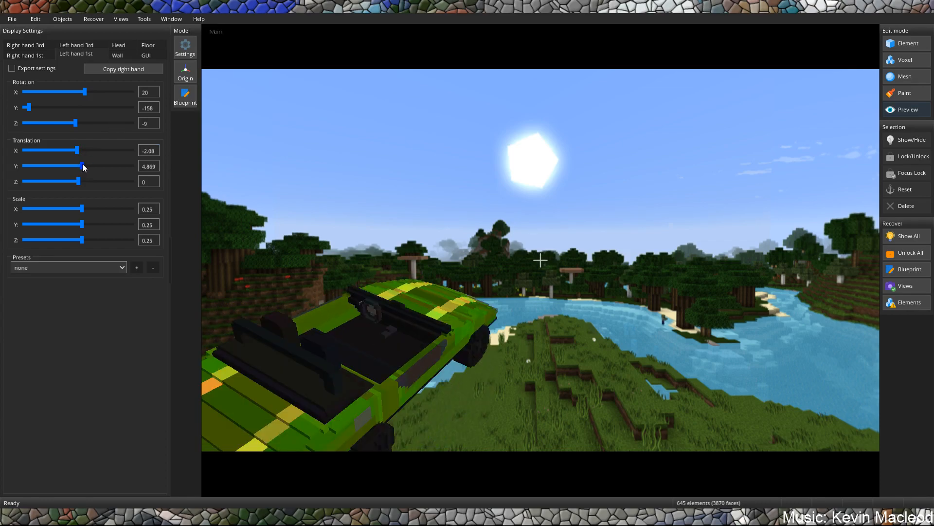
Include the left-hand first-person settings in the export and copy them to the right-hand first-person display.
{"action": "left_click", "coordinate": [33, 69]}
{"action": "left_click", "coordinate": [20, 55]}
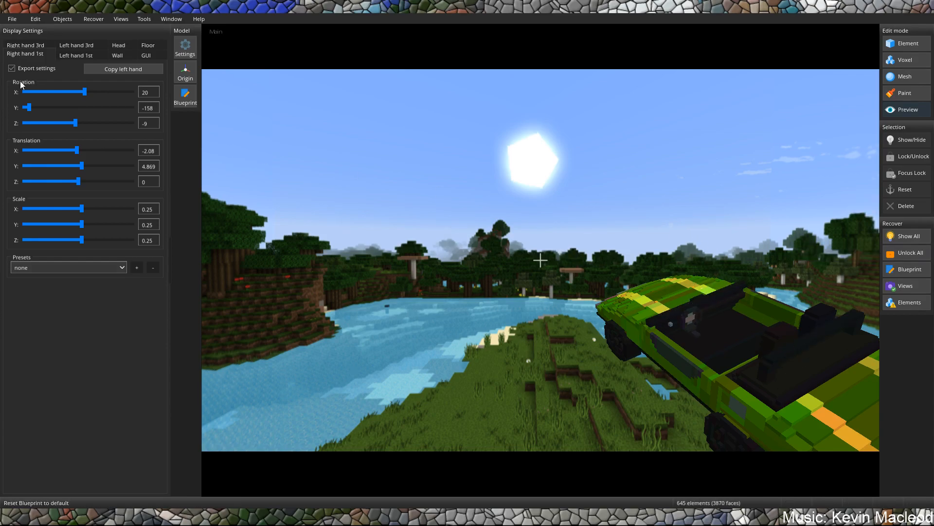
Export the model as the JSON file speedway-test in the Speedway folder and open the folder with the exported textures.
{"action": "left_click", "coordinate": [12, 19]}
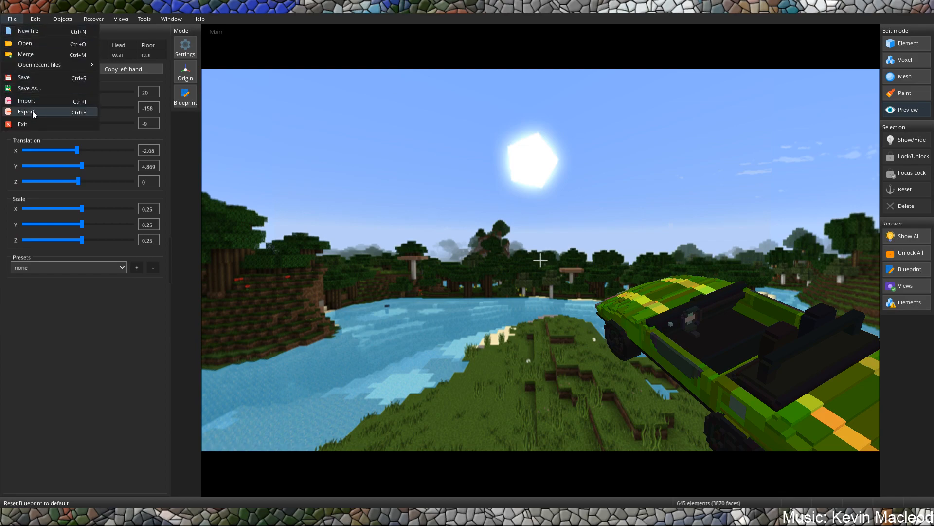
{"action": "left_click", "coordinate": [29, 111]}
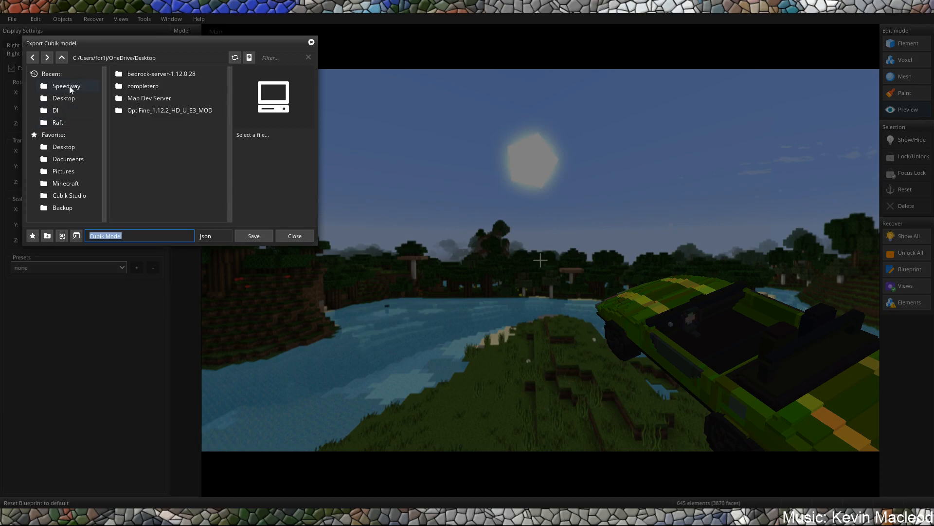
{"action": "left_click", "coordinate": [69, 86]}
{"action": "left_click", "coordinate": [124, 235]}
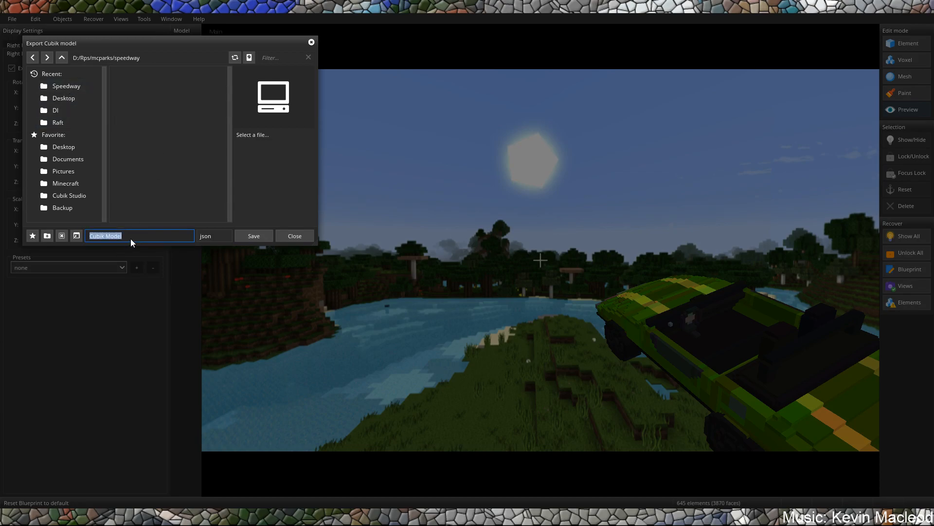
{"action": "type", "text": "speedway-test"}
{"action": "key", "text": "Return"}
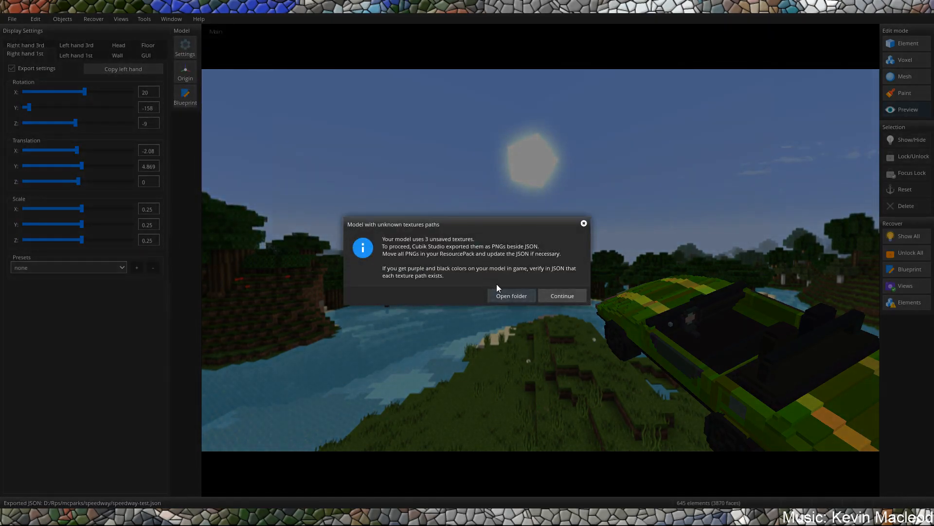
{"action": "left_click", "coordinate": [500, 296]}
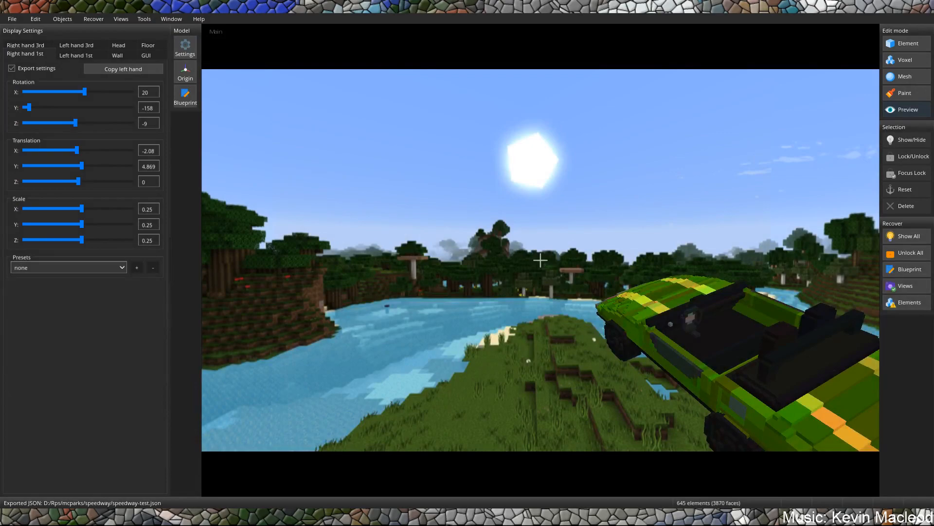